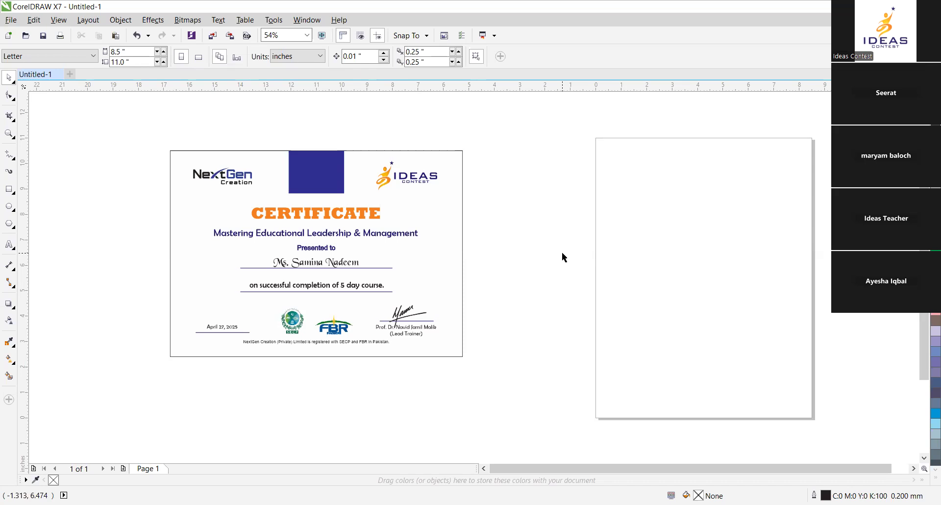
# Try to move the certificate's background rectangle onto the blank page, and undo the move.
pyautogui.click(433, 203)
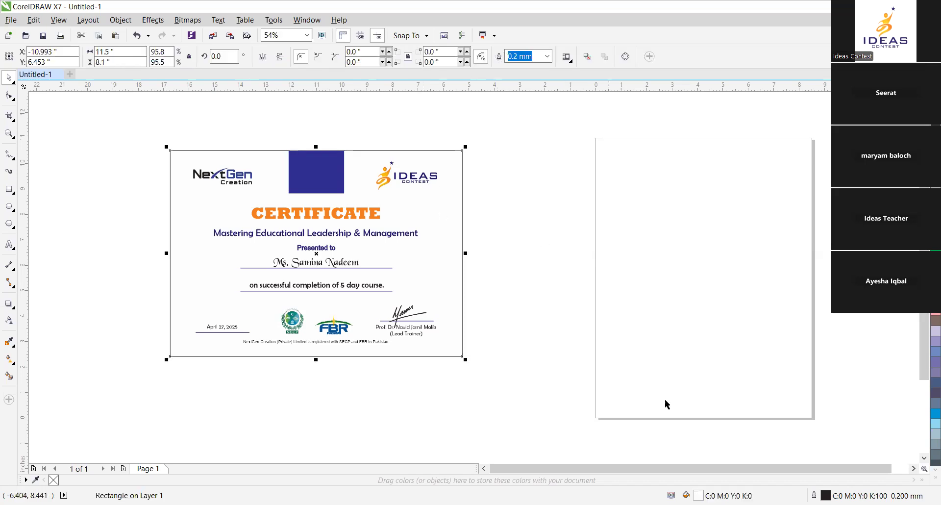
pyautogui.moveTo(539, 469); pyautogui.dragTo(577, 469)
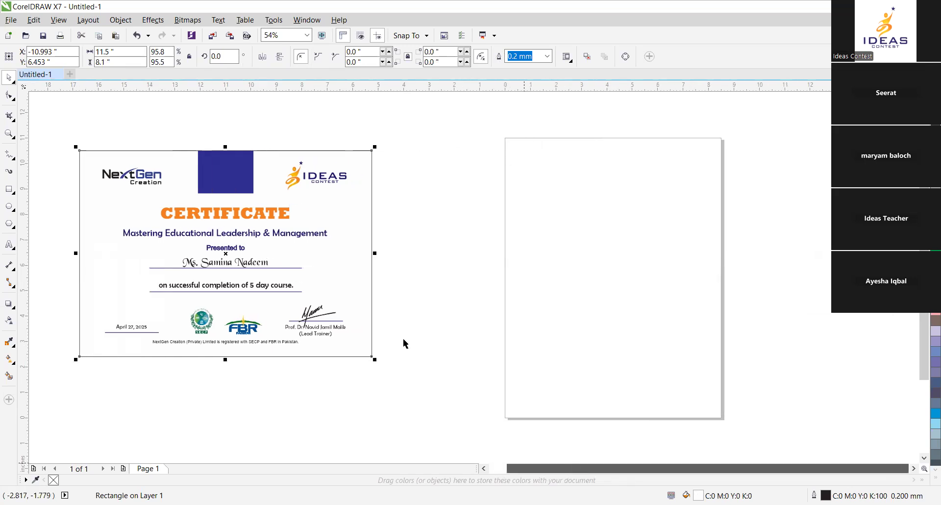
pyautogui.moveTo(348, 213); pyautogui.dragTo(724, 241)
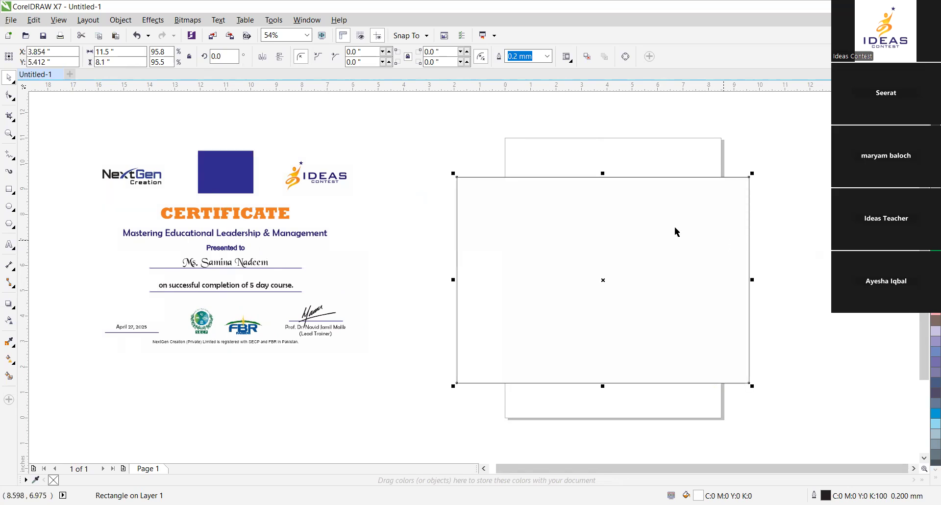
pyautogui.hotkey('ctrl', 'z')
# Place a copy of the certificate's background rectangle directly below the certificate.
pyautogui.moveTo(336, 199); pyautogui.dragTo(332, 410)
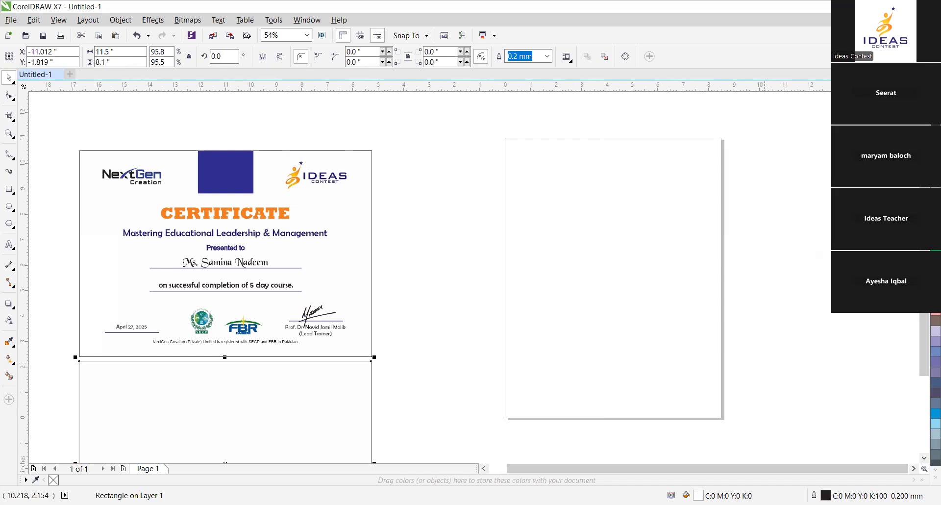
pyautogui.click(935, 469)
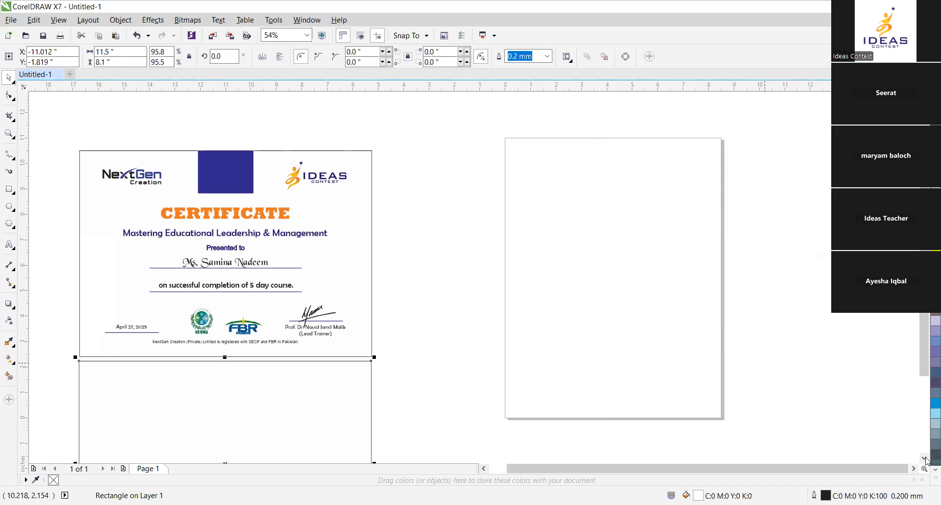
pyautogui.click(935, 469)
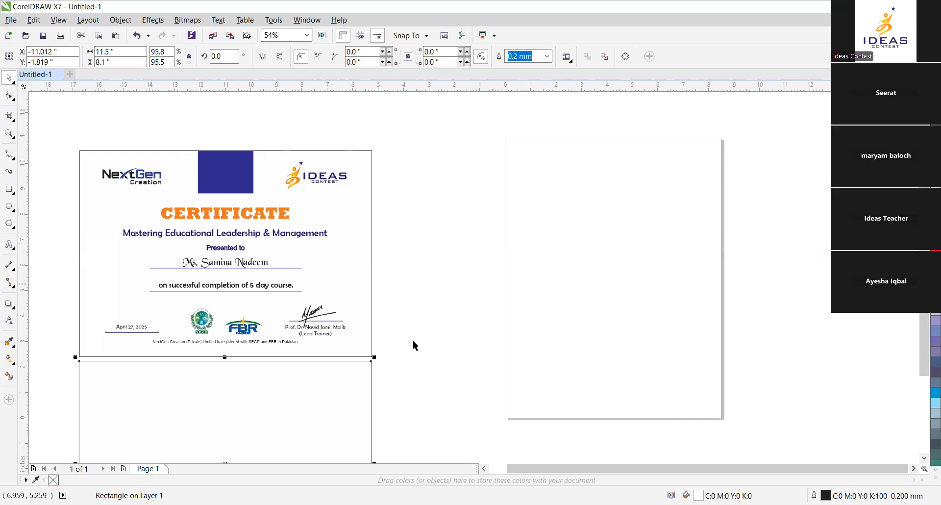
pyautogui.click(343, 335)
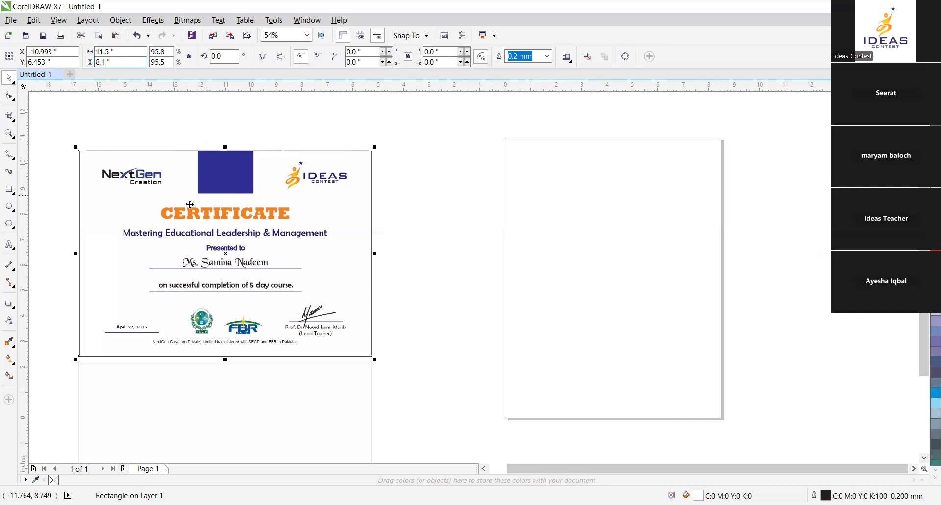
pyautogui.click(193, 128)
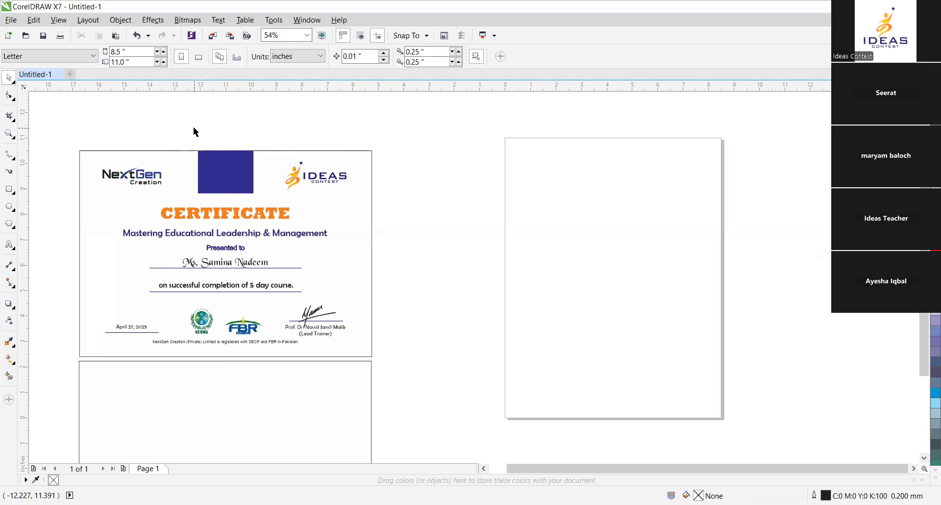
pyautogui.click(934, 469)
pyautogui.click(934, 469)
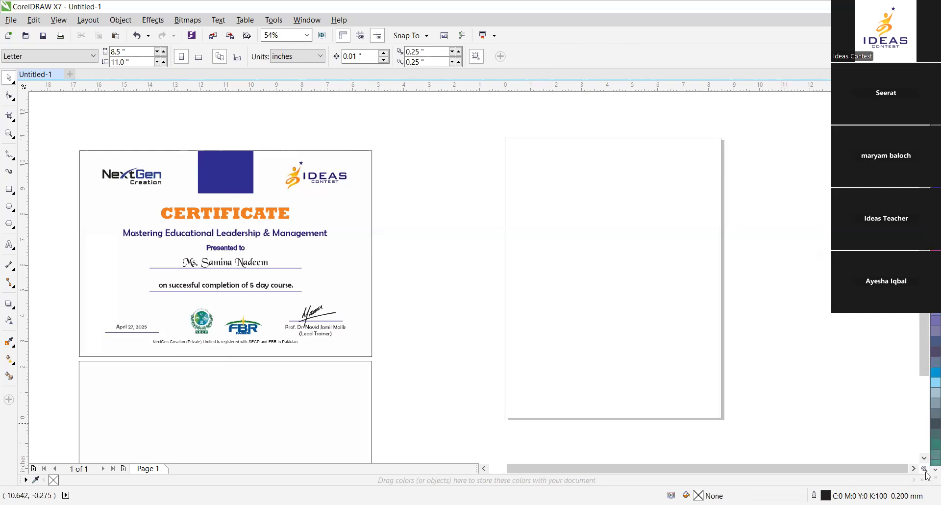
# Ungroup the NextGen Creation logo on the certificate into its separate shapes.
pyautogui.click(317, 176)
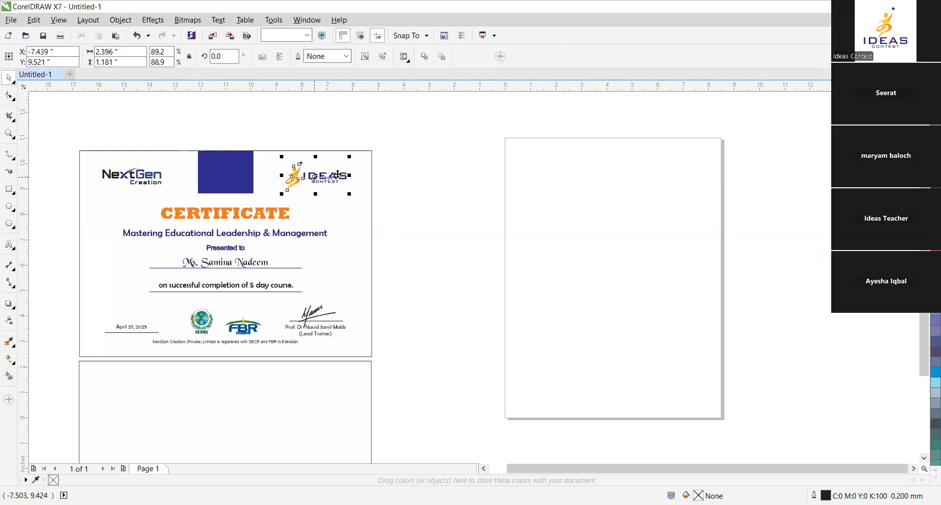
pyautogui.click(433, 155)
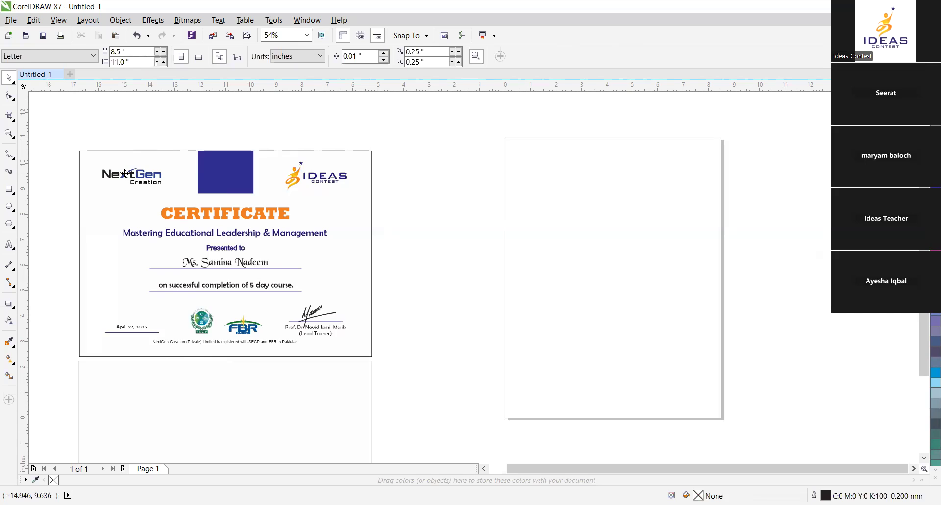
pyautogui.click(125, 173)
pyautogui.click(125, 137)
pyautogui.press('z')
pyautogui.moveTo(90, 147); pyautogui.dragTo(179, 192)
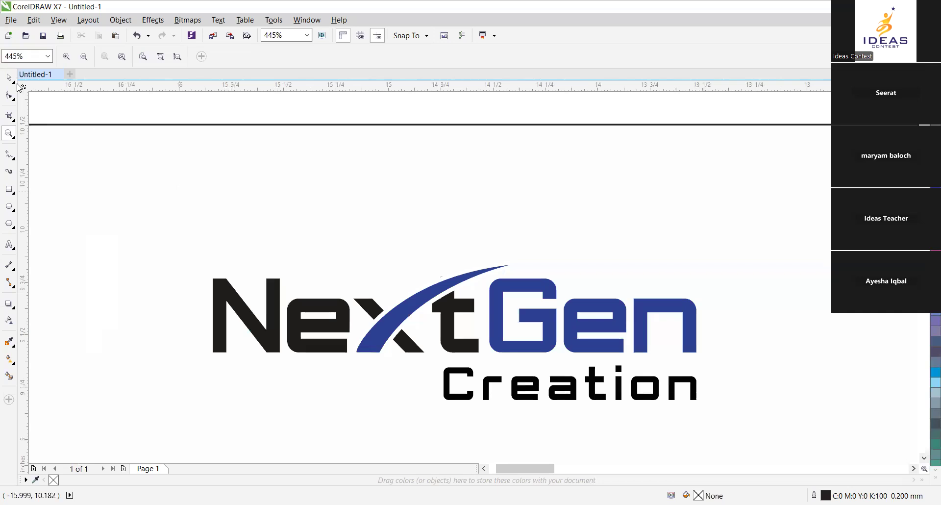
pyautogui.press('space')
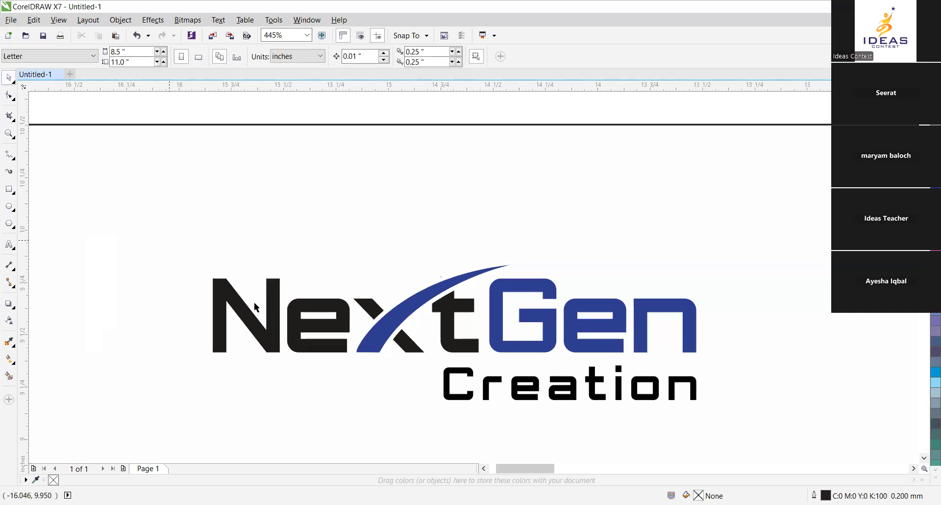
pyautogui.hotkey('ctrl', 'a')
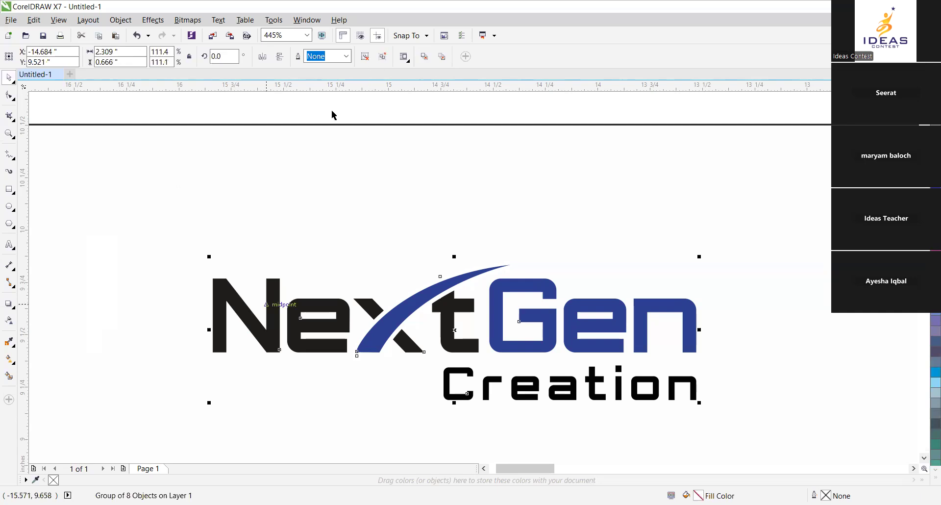
pyautogui.hotkey('ctrl', 'u')
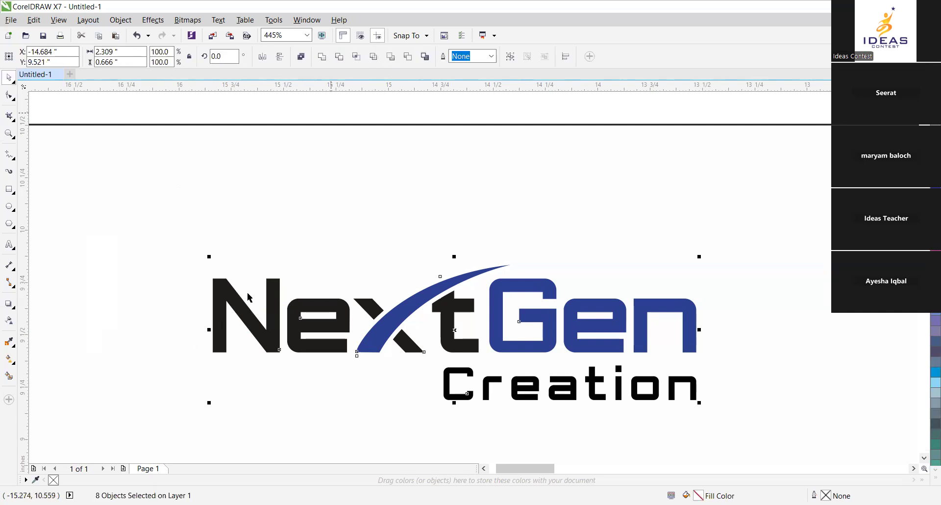
pyautogui.press('Escape')
# Select the NextGen Creation logo's individual letters, swoosh and Creation text, and the IDEAS Contest logo, to examine how they are built.
pyautogui.click(318, 305)
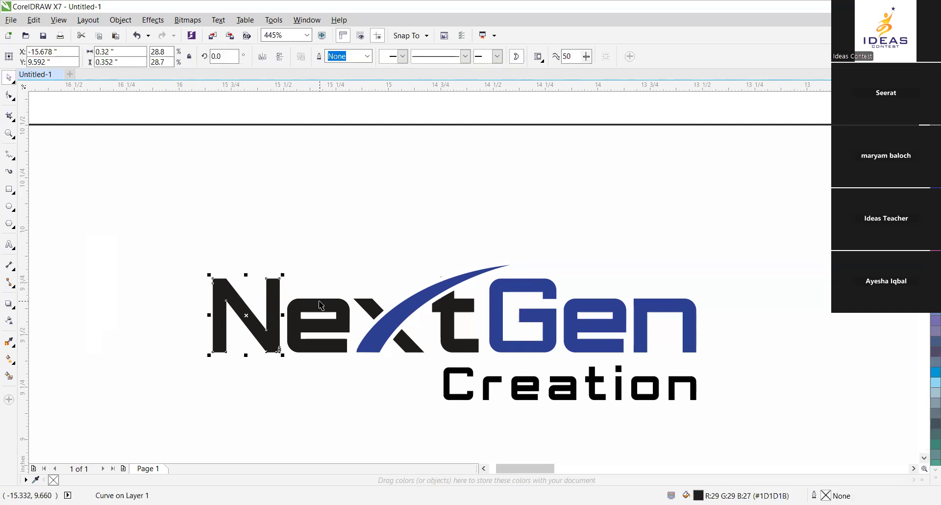
pyautogui.click(321, 304)
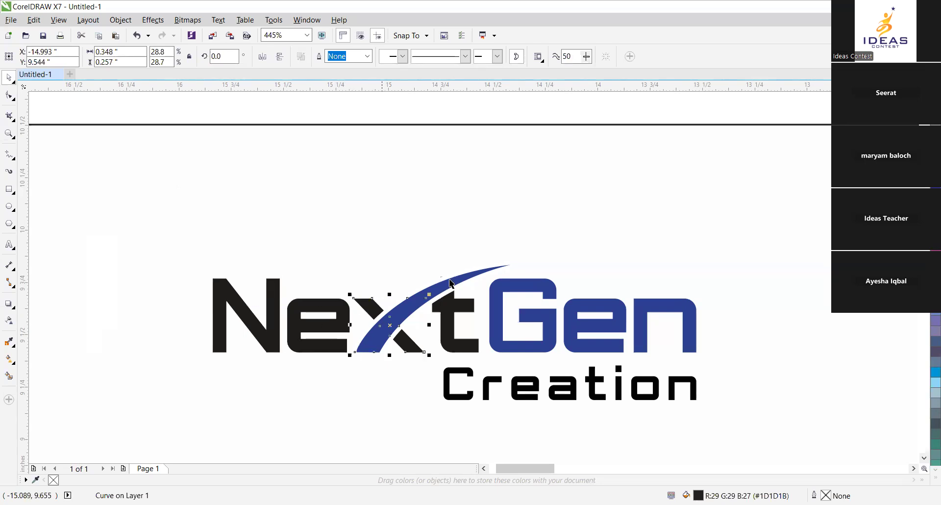
pyautogui.click(445, 283)
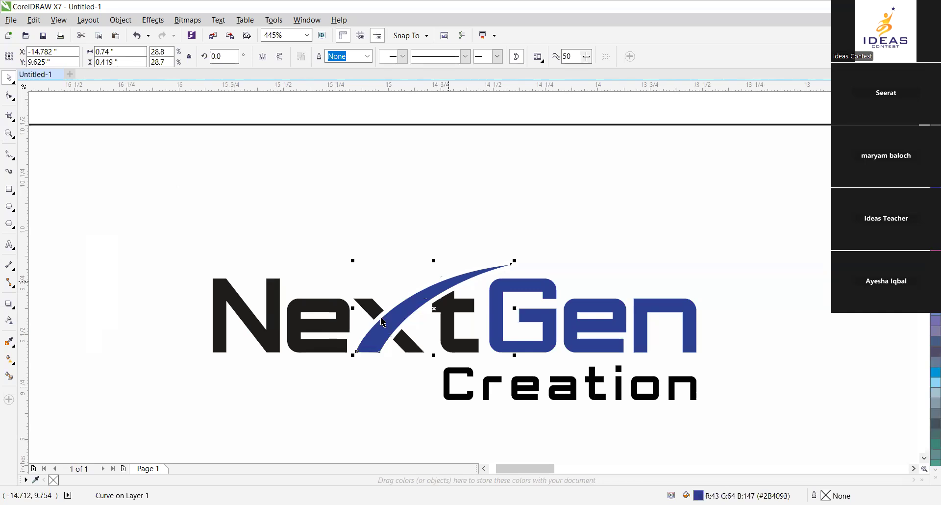
pyautogui.click(451, 301)
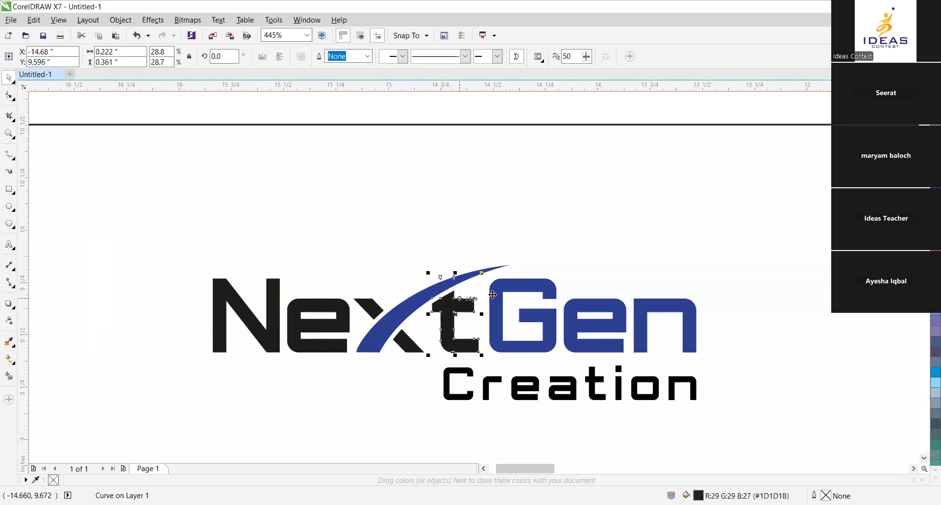
pyautogui.click(581, 301)
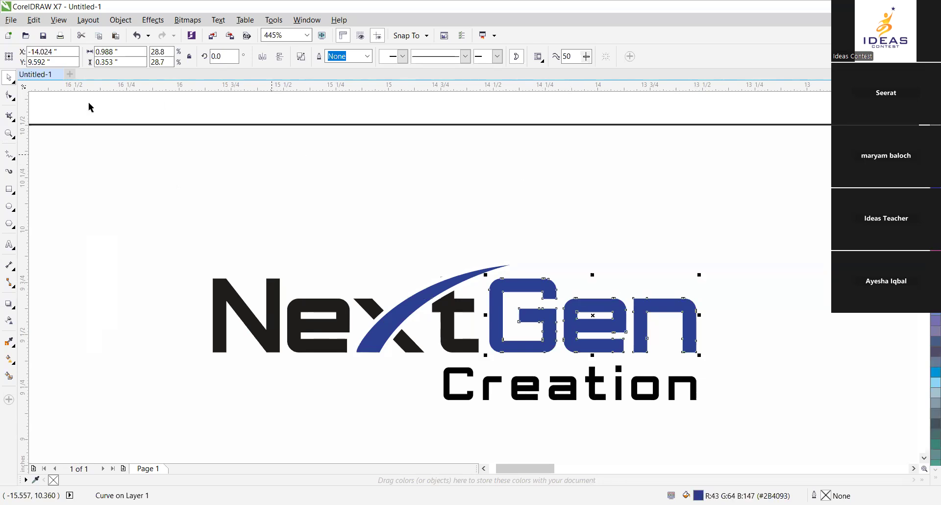
pyautogui.click(188, 109)
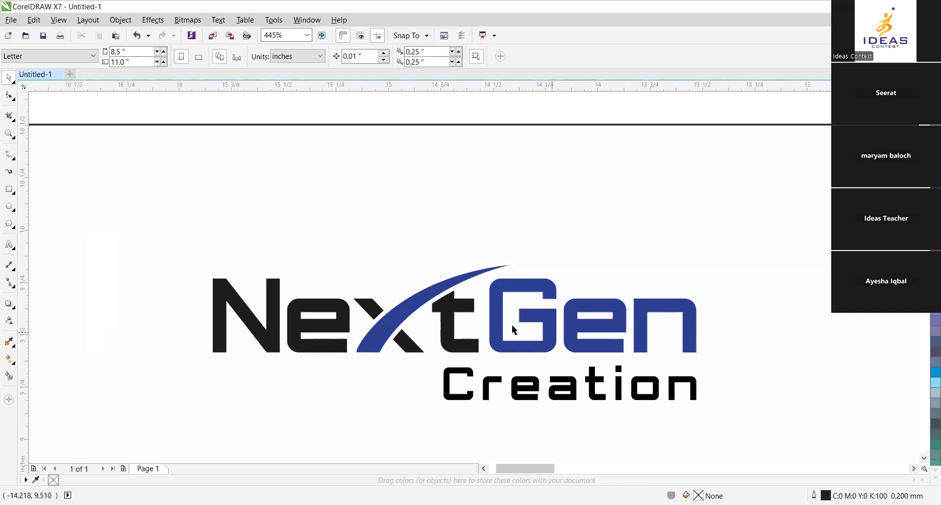
pyautogui.click(385, 315)
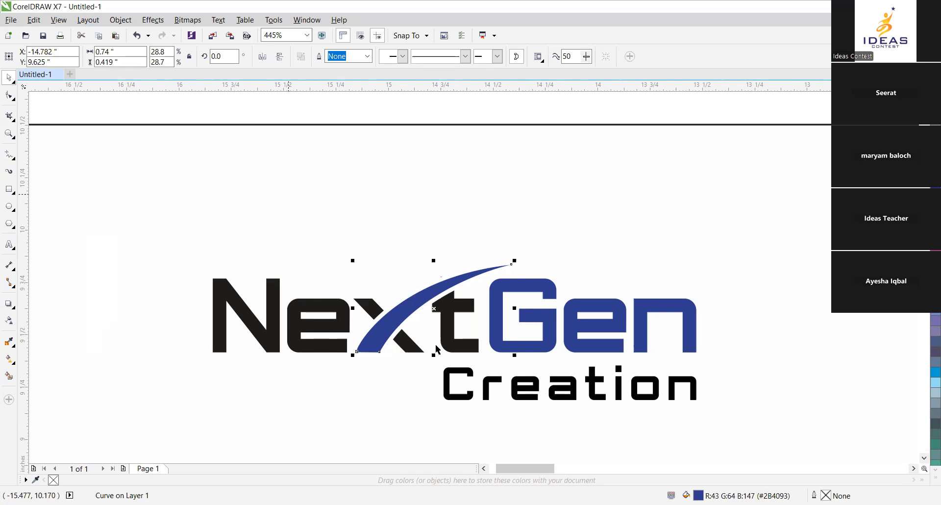
pyautogui.click(453, 394)
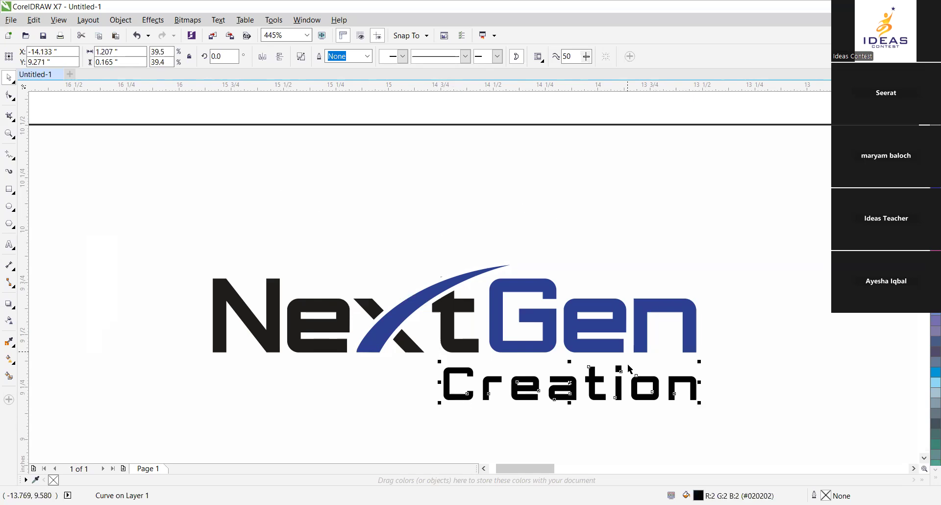
pyautogui.moveTo(526, 471); pyautogui.dragTo(627, 472)
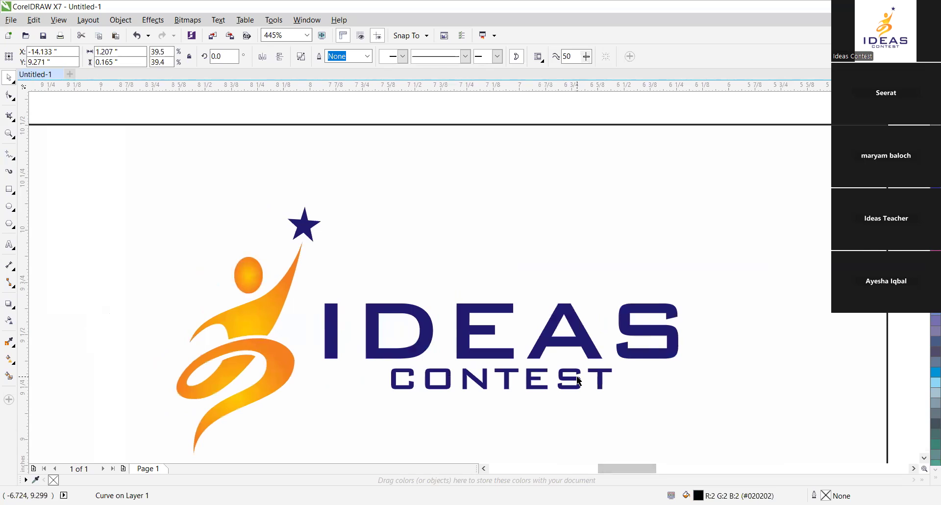
pyautogui.click(269, 305)
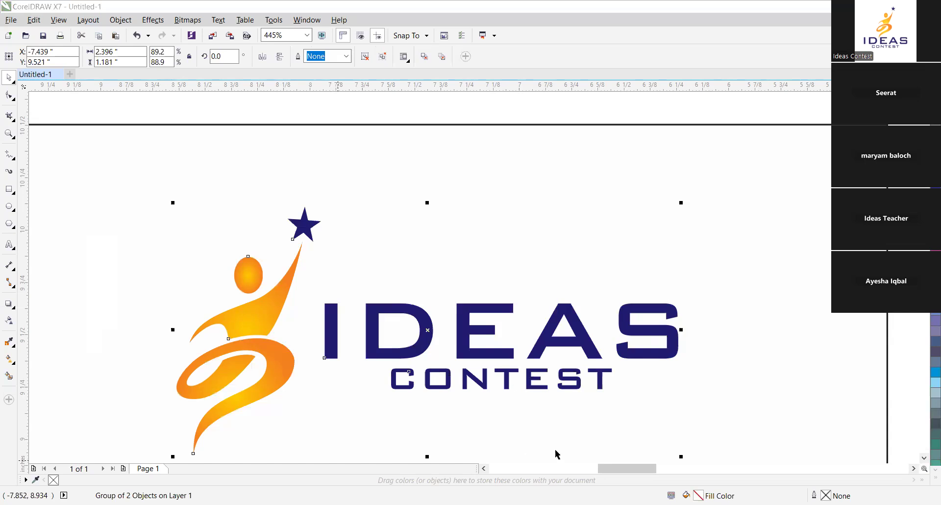
pyautogui.click(528, 453)
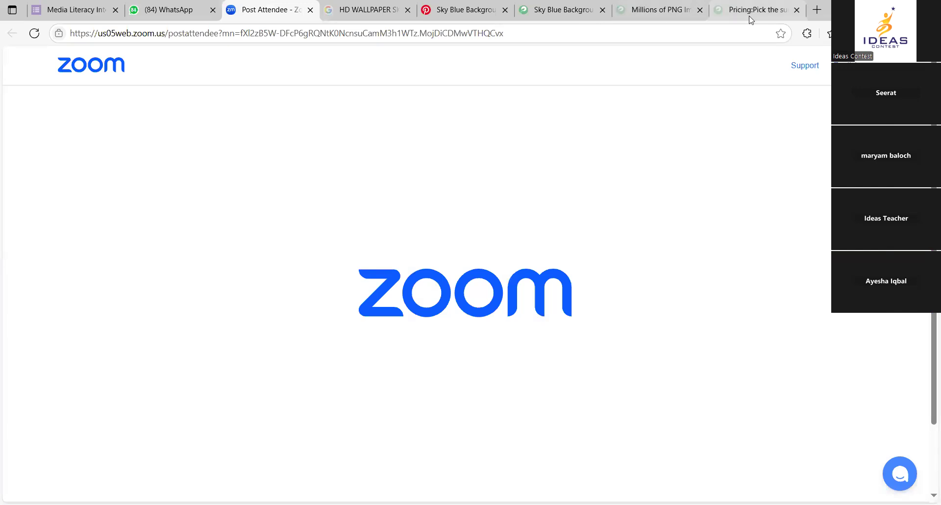
# Switch to the web browser and open google.com.
pyautogui.click(706, 30)
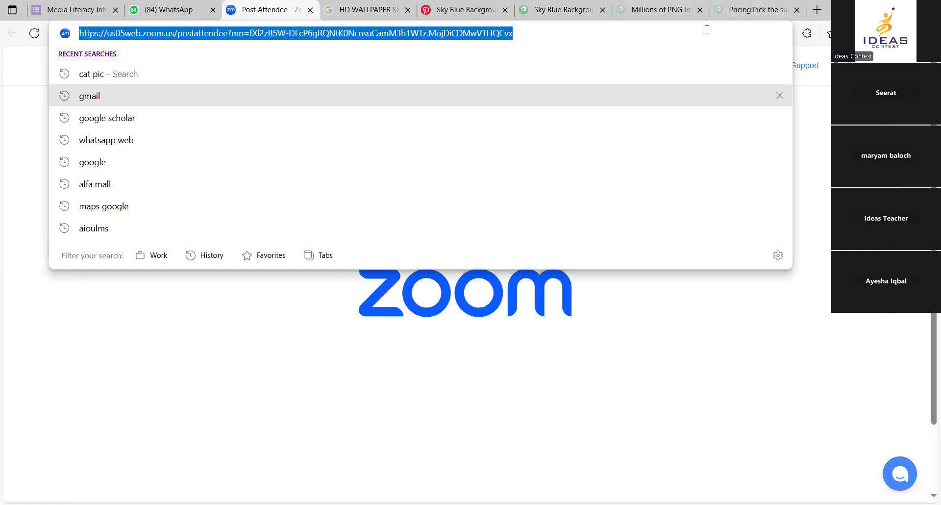
pyautogui.write('google.com')
pyautogui.press('Return')
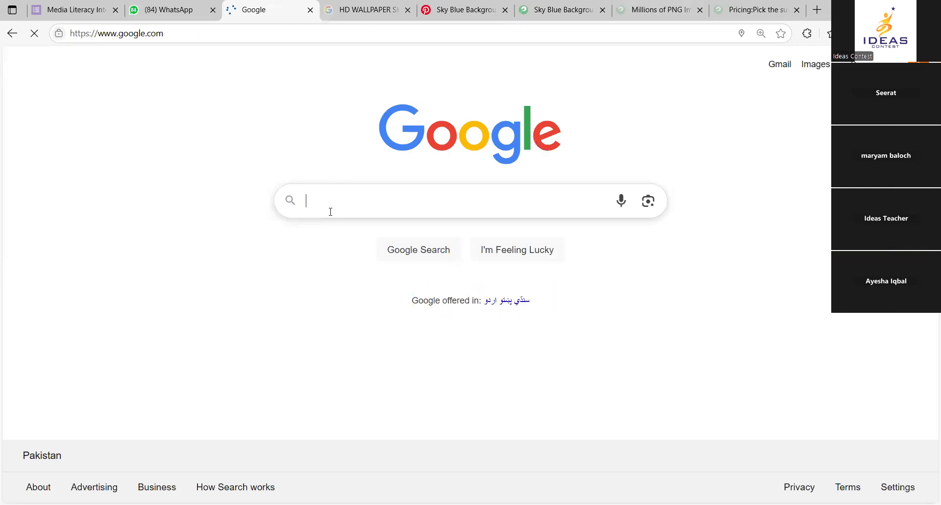
# Search Google for "png outline sports logo" and show the image results.
pyautogui.click(351, 199)
pyautogui.write('png')
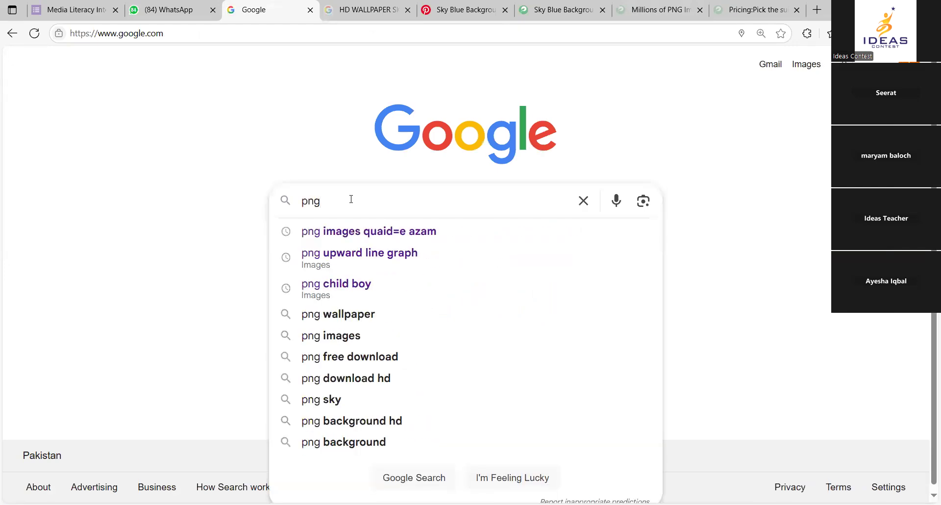
pyautogui.write(' outli')
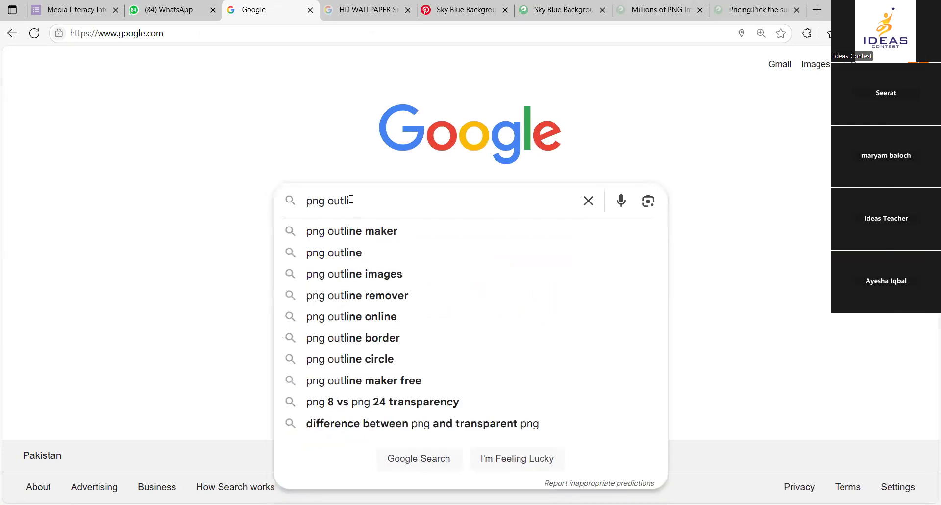
pyautogui.write('ne ')
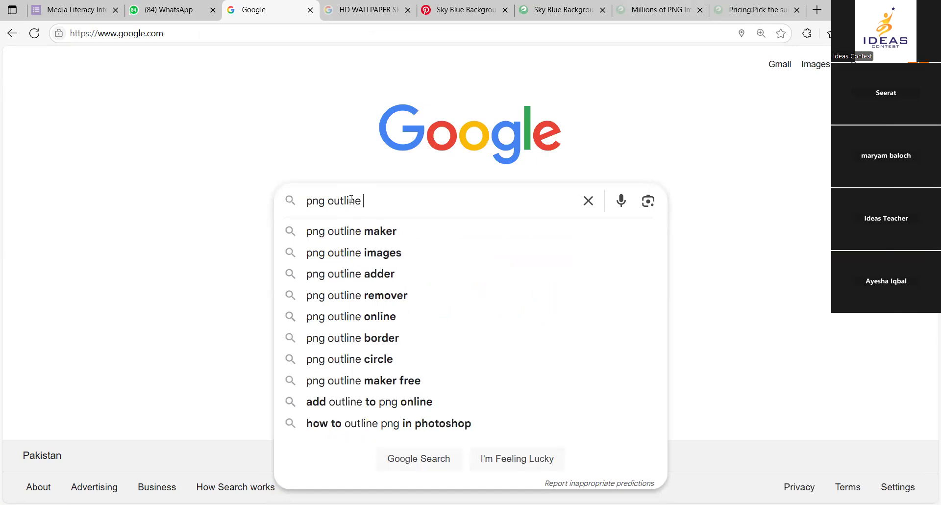
pyautogui.write('m')
pyautogui.press('BackSpace')
pyautogui.write('sports ')
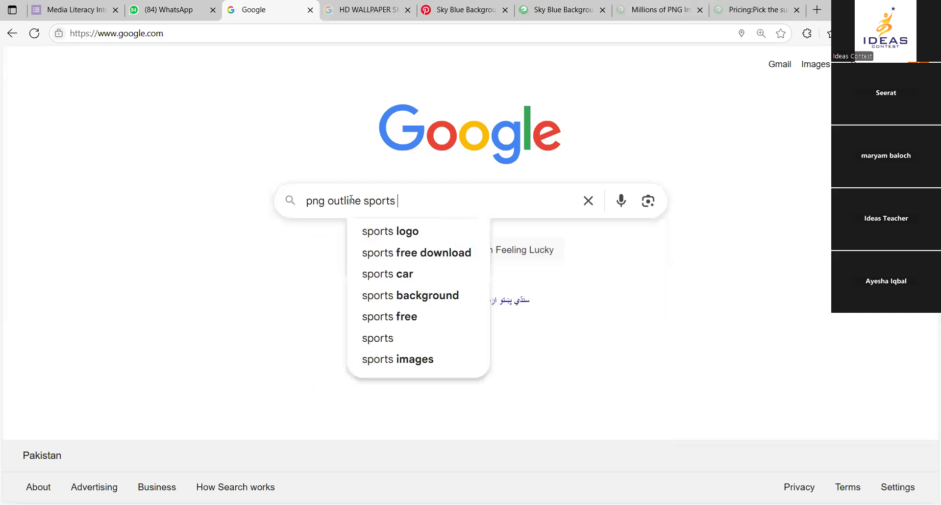
pyautogui.write('logo')
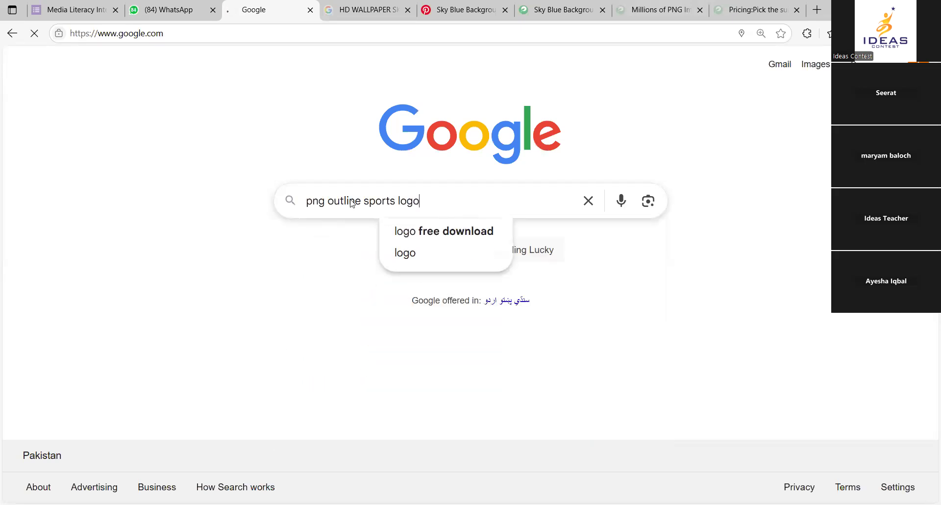
pyautogui.press('Return')
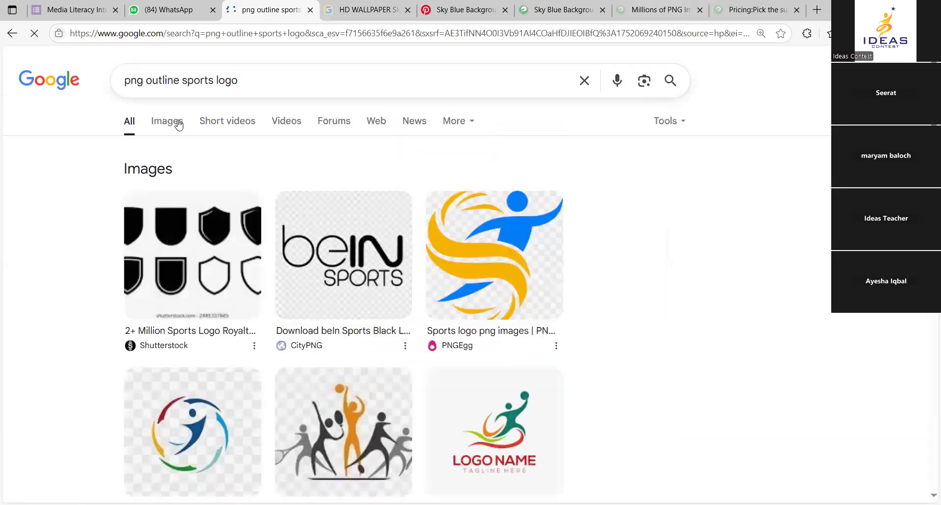
pyautogui.click(178, 125)
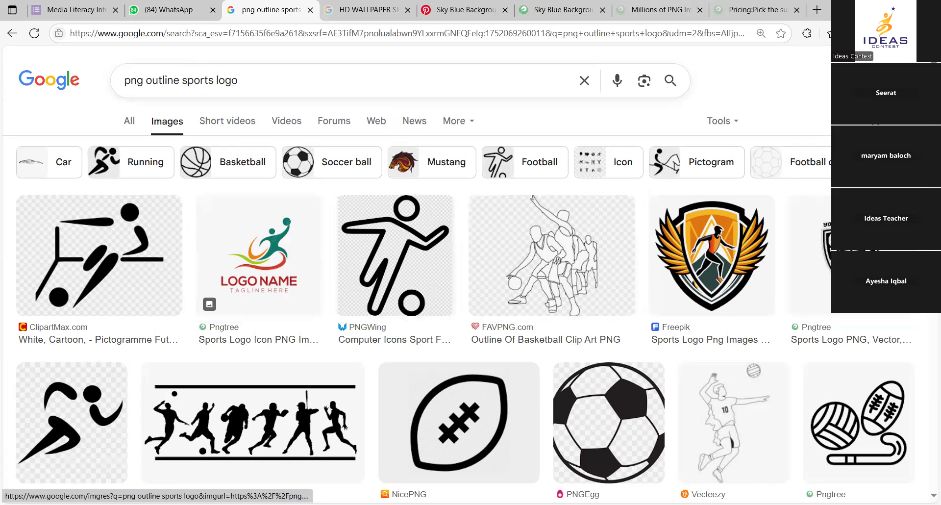
# Find the blue and yellow running-figure logo in the image results and open its PNGWing source page.
pyautogui.scroll(-3, 196, 290)
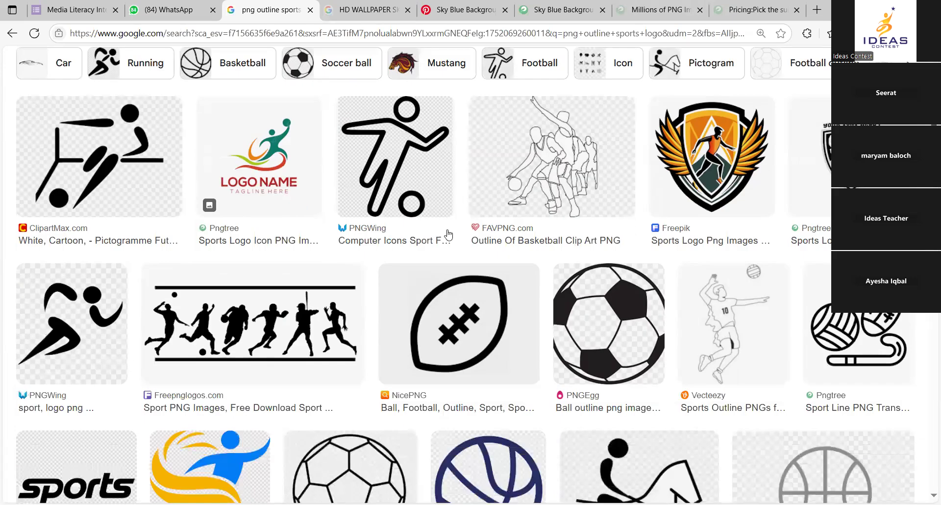
pyautogui.scroll(-2, 196, 290)
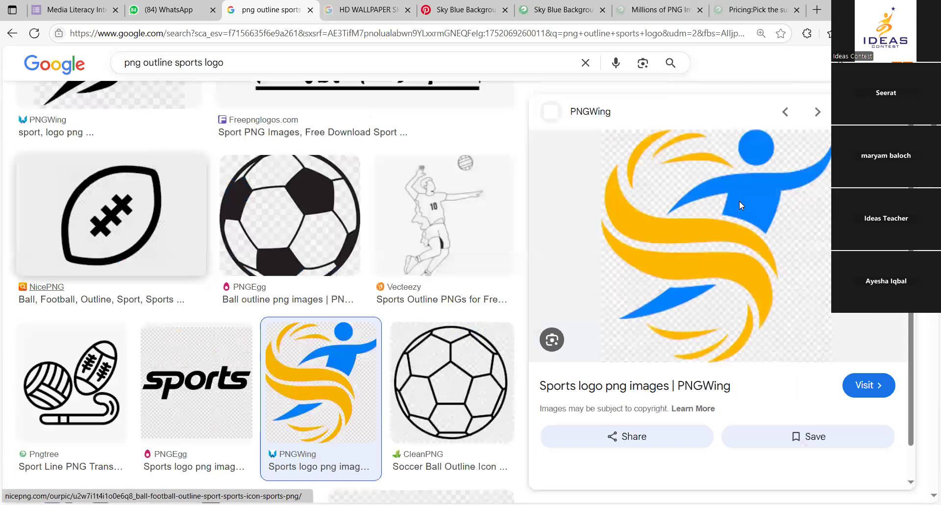
pyautogui.click(740, 204)
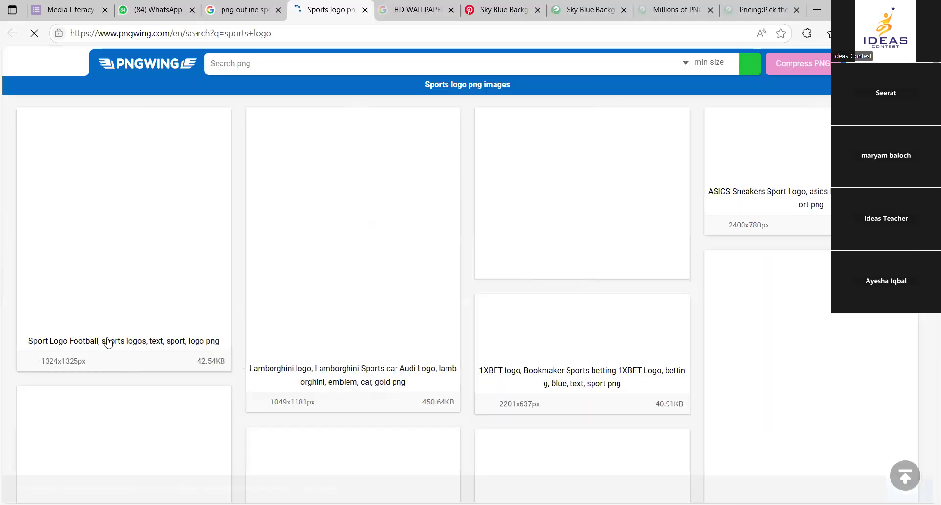
# Open the Sport Logo Football image page on PNGWing, look through it, and return to the Google image results.
pyautogui.click(135, 353)
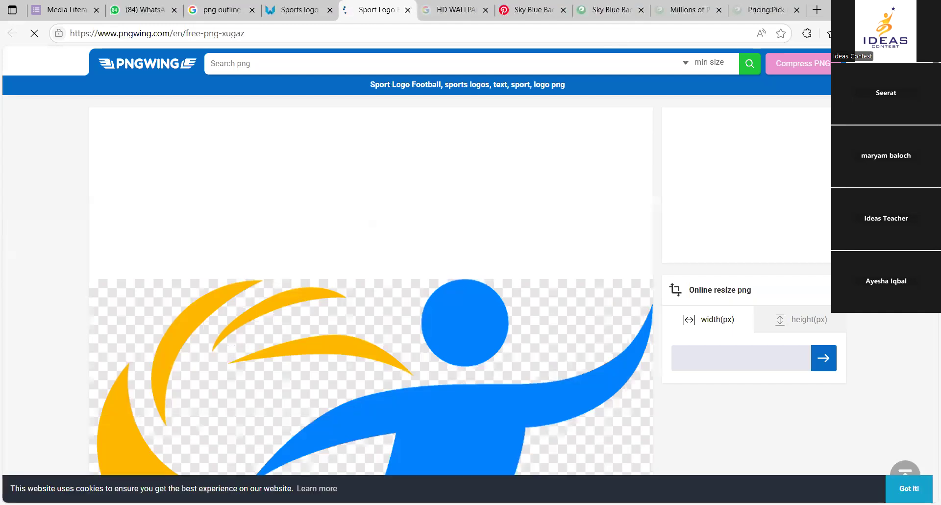
pyautogui.scroll(-5, 564, 294)
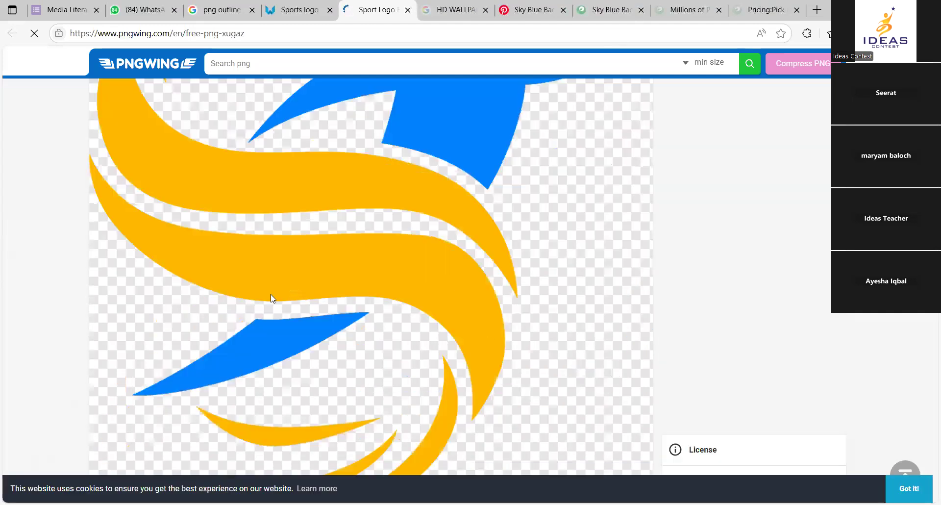
pyautogui.scroll(-3, 681, 183)
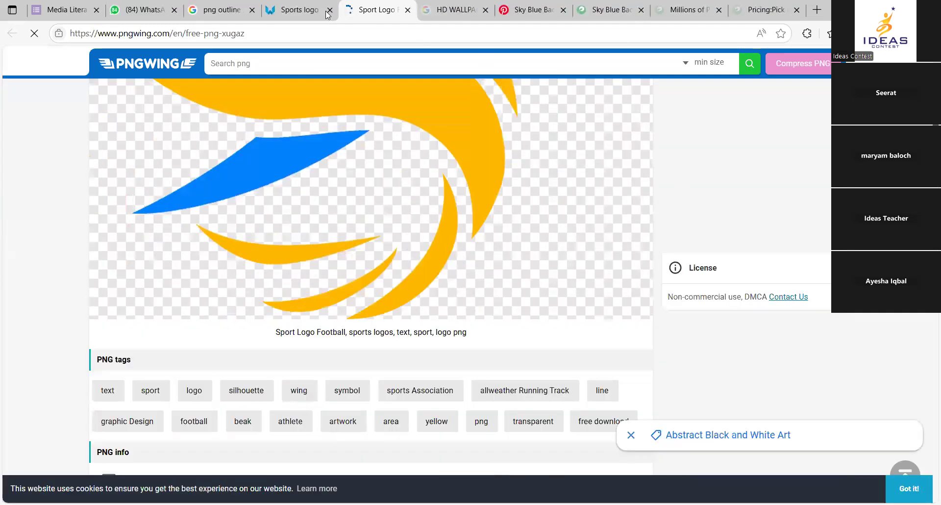
pyautogui.scroll(-5, 304, 169)
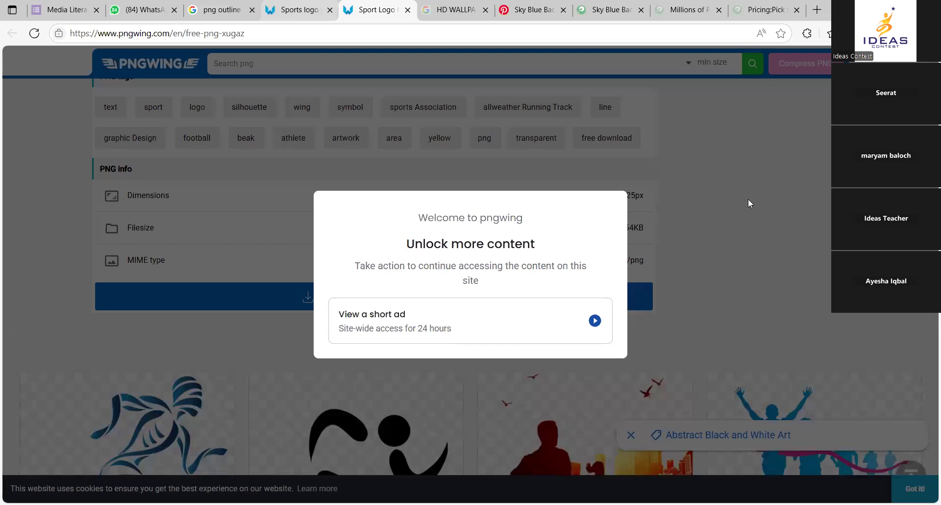
pyautogui.hotkey('ctrl', 'shift', 'Tab')
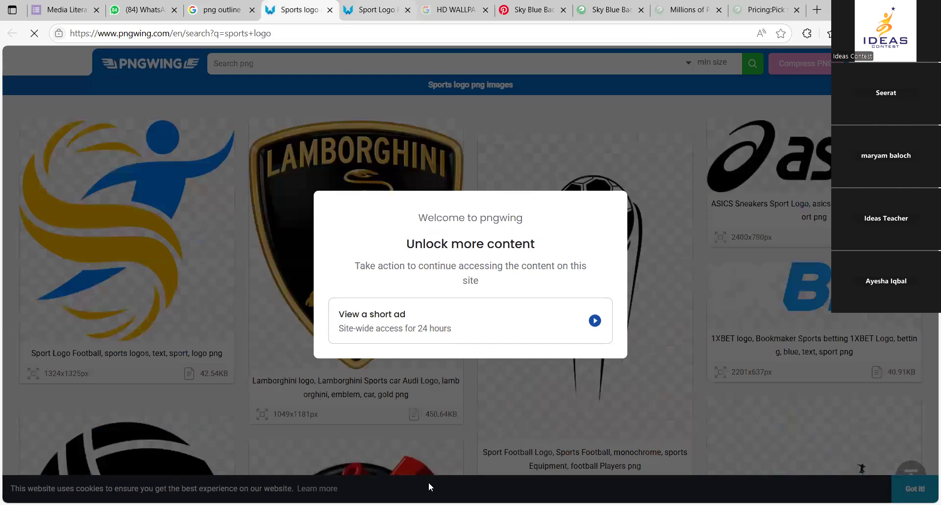
pyautogui.hotkey('ctrl', 'shift', 'Tab')
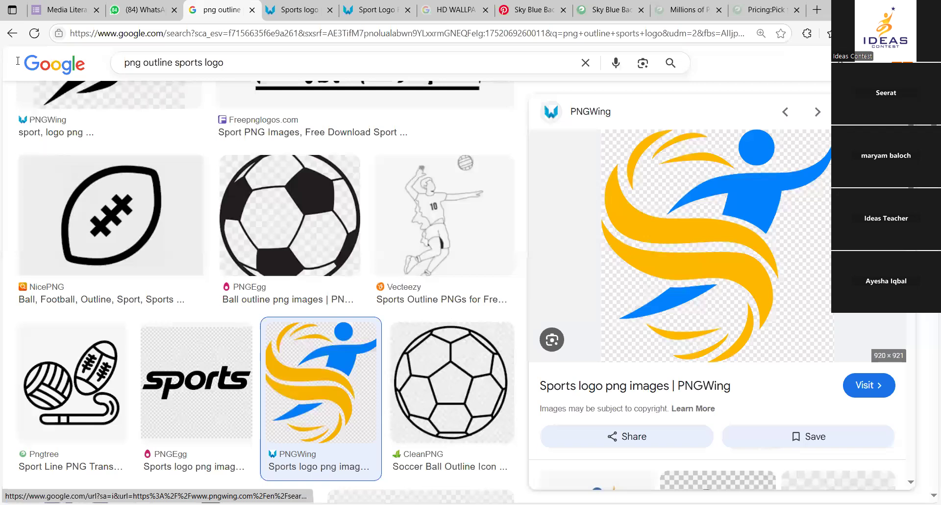
# Switch to CorelDRAW, paste the copied blue and yellow sports logo image, and position it on the blank page.
pyautogui.hotkey('alt', 'Tab')
pyautogui.press('F3')
pyautogui.press('space')
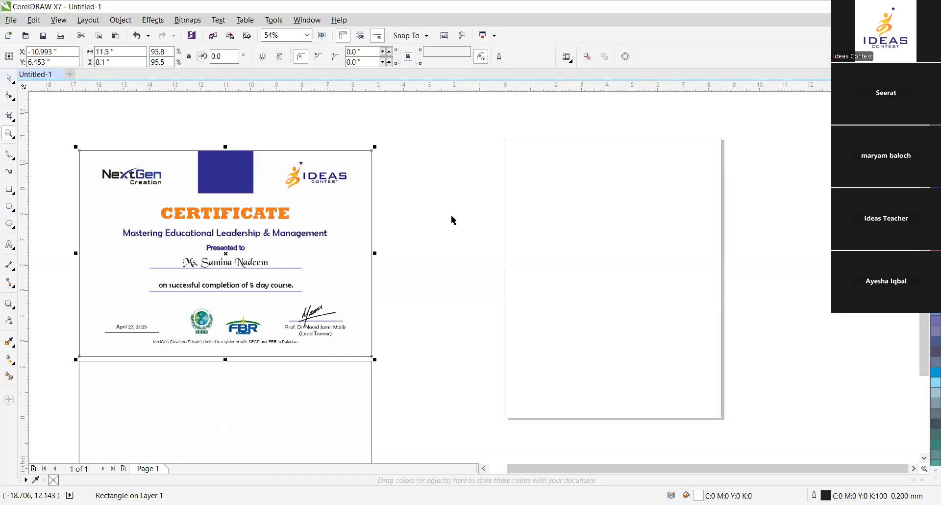
pyautogui.click(453, 220)
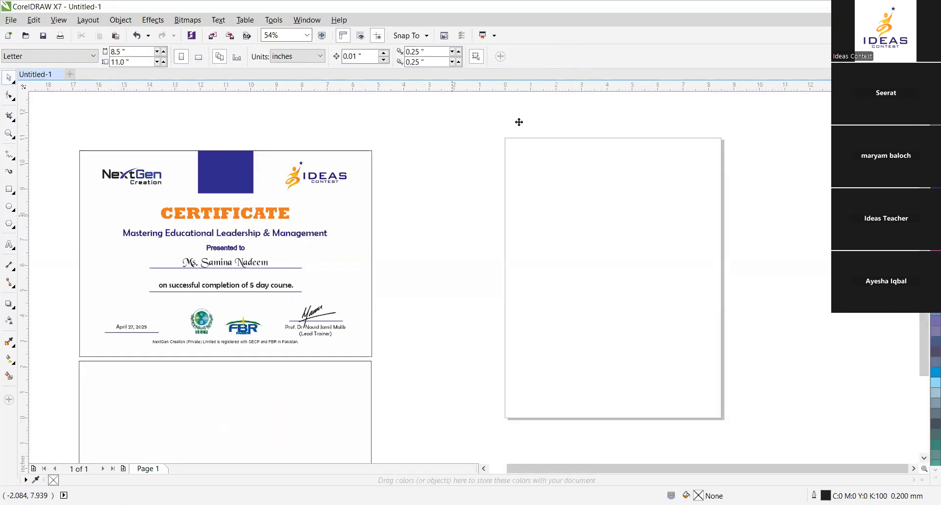
pyautogui.hotkey('ctrl', 'v')
pyautogui.moveTo(447, 112)
pyautogui.mouseDown()
pyautogui.moveTo(575, 252)
pyautogui.moveTo(693, 300)
pyautogui.moveTo(593, 259)
pyautogui.mouseUp()
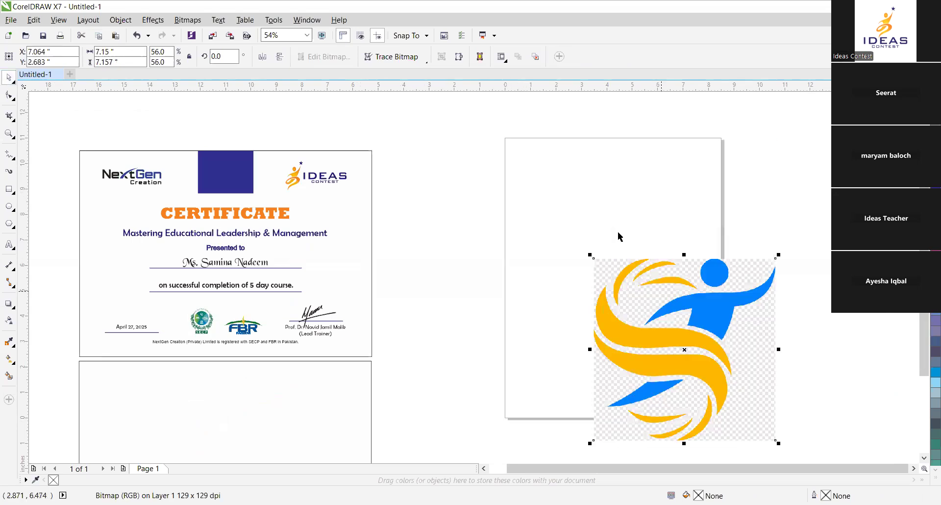
pyautogui.moveTo(696, 300); pyautogui.dragTo(618, 233)
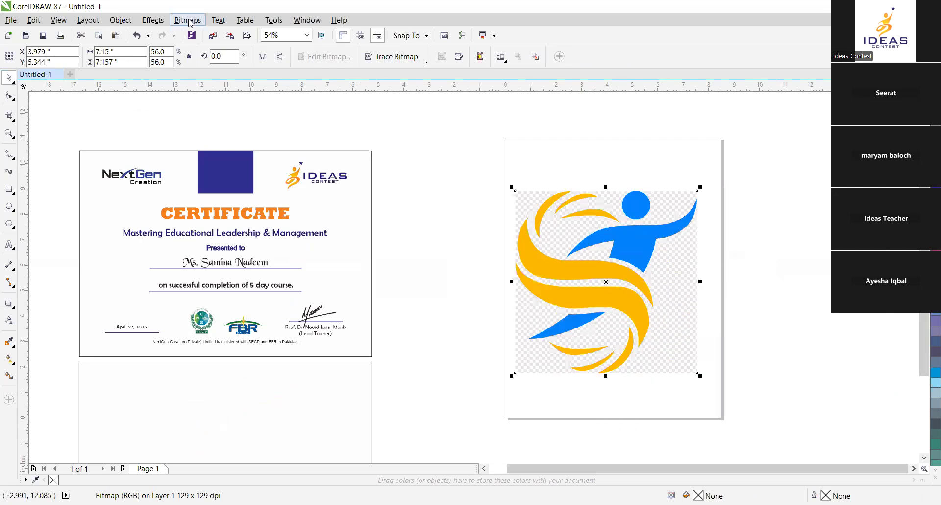
# Trace the sports logo bitmap with the Clipart outline trace and ungroup the traced result.
pyautogui.click(189, 21)
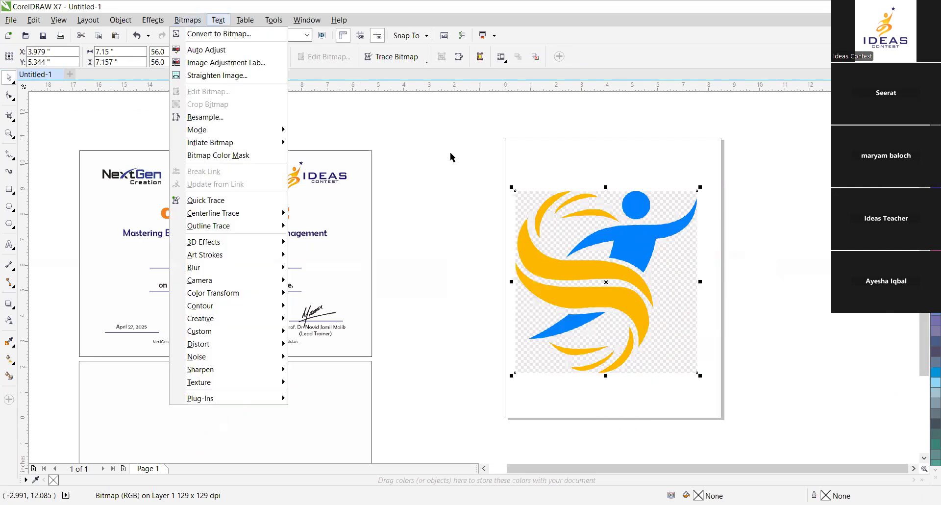
pyautogui.click(613, 214)
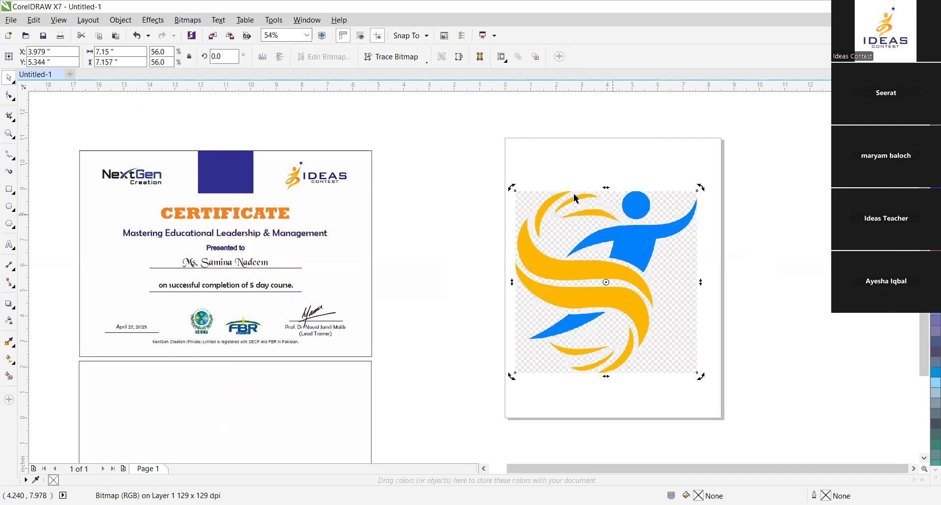
pyautogui.click(409, 58)
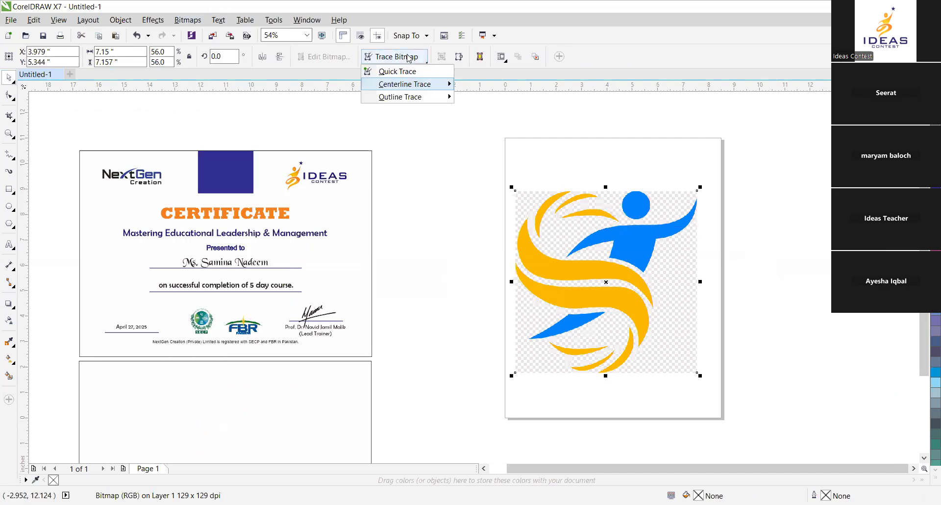
pyautogui.moveTo(421, 97)
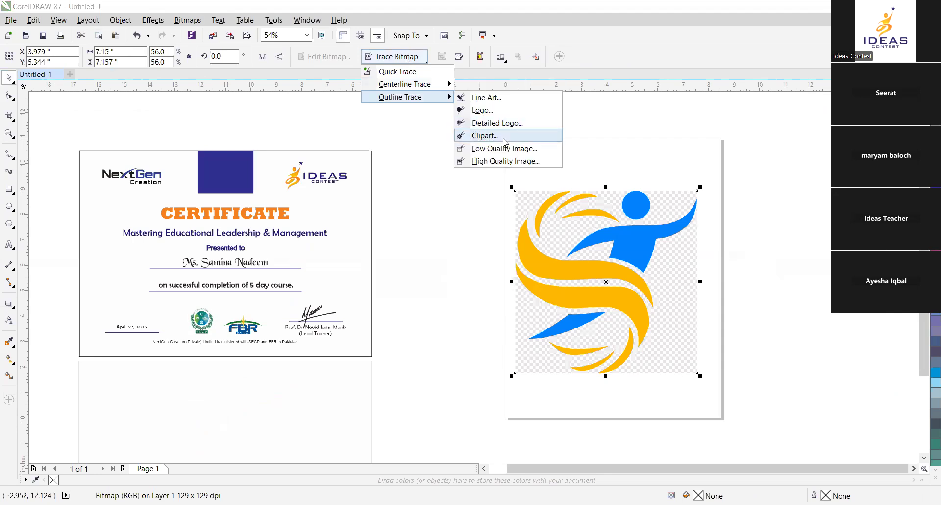
pyautogui.click(504, 142)
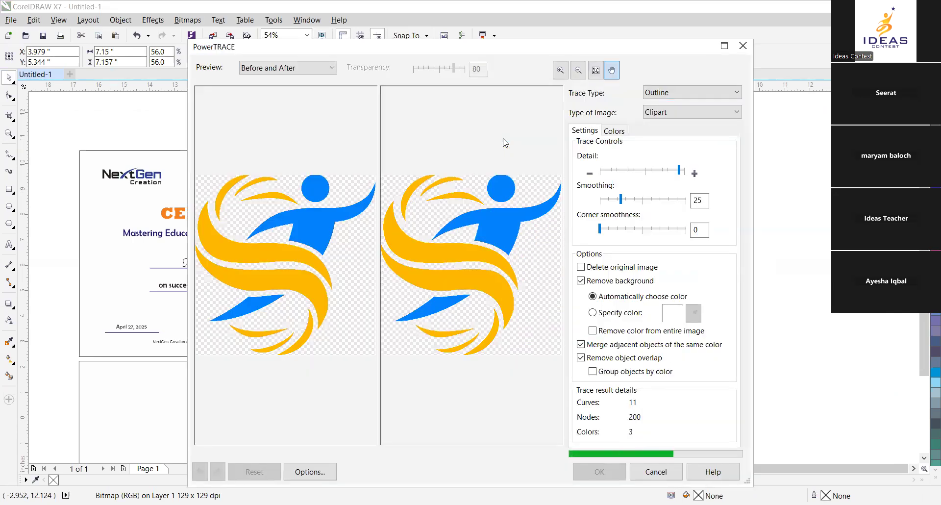
pyautogui.click(598, 468)
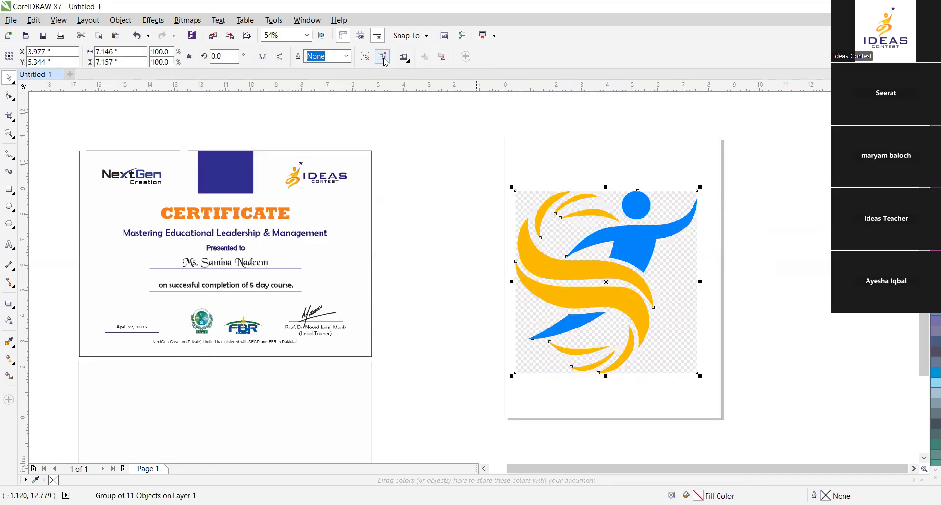
pyautogui.click(439, 147)
# Move the traced body and head away from the logo in turn to check that they are separate, undoing each move.
pyautogui.moveTo(648, 236)
pyautogui.mouseDown()
pyautogui.moveTo(518, 217)
pyautogui.moveTo(433, 170)
pyautogui.mouseUp()
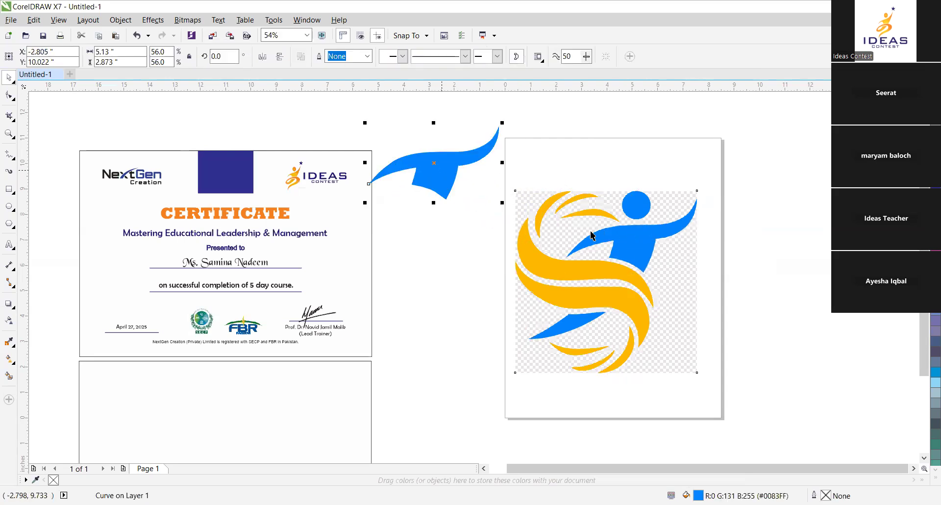
pyautogui.hotkey('ctrl', 'z')
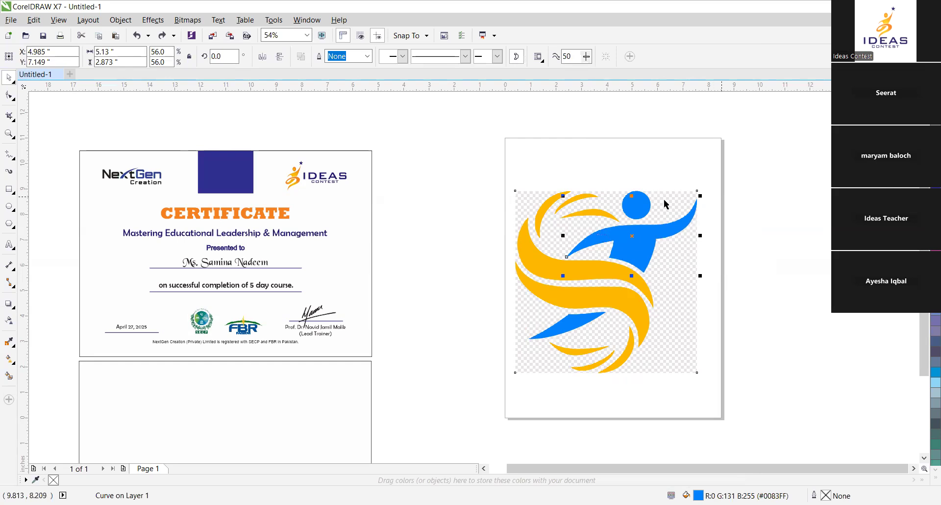
pyautogui.click(641, 206)
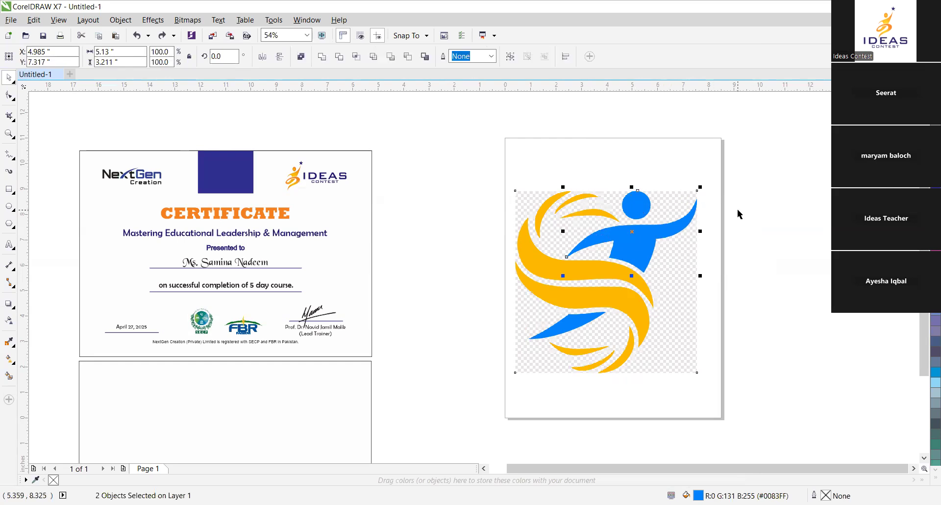
pyautogui.click(716, 203)
pyautogui.moveTo(639, 203); pyautogui.dragTo(466, 166)
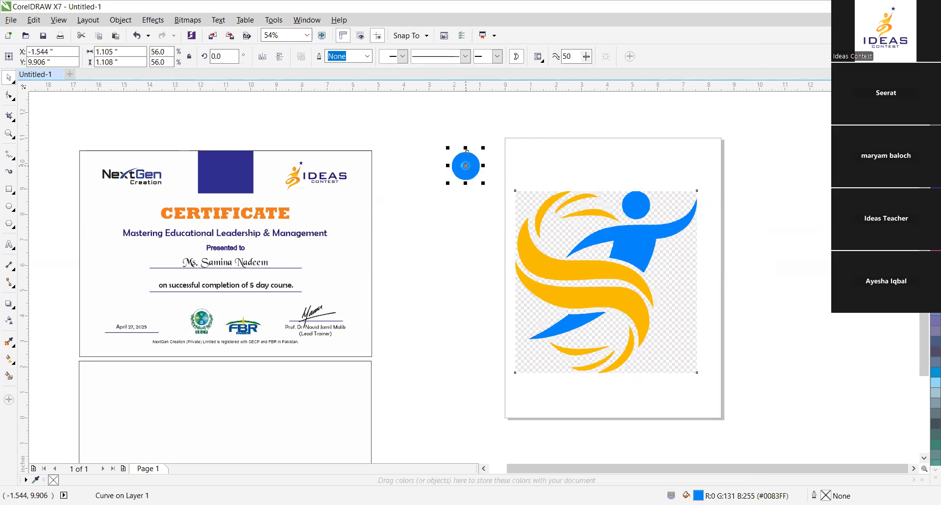
pyautogui.hotkey('ctrl', 'z')
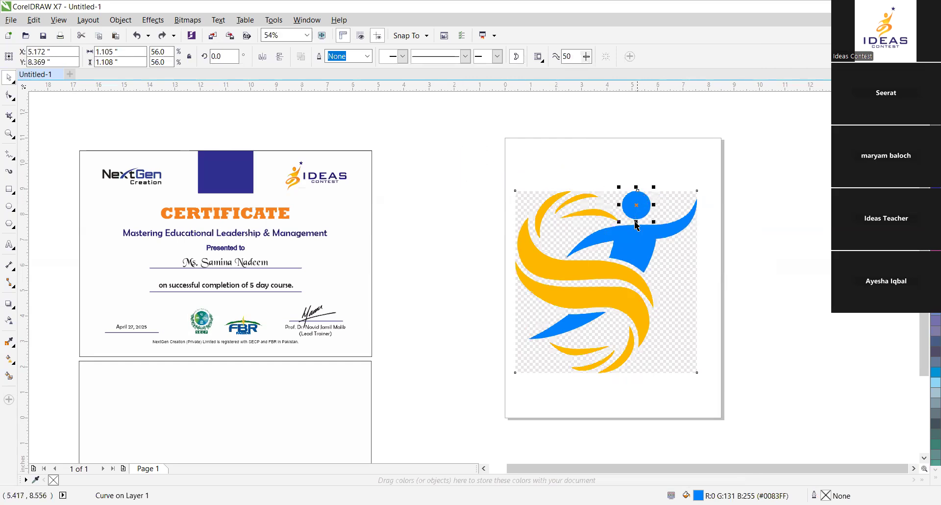
# Select all the traced shapes of the logo together and move them clear of the original bitmap.
pyautogui.click(623, 242)
pyautogui.keyDown('shift'); pyautogui.click(636, 198); pyautogui.keyUp('shift')
pyautogui.click(815, 176)
pyautogui.click(644, 194)
pyautogui.keyDown('shift'); pyautogui.click(638, 245); pyautogui.keyUp('shift')
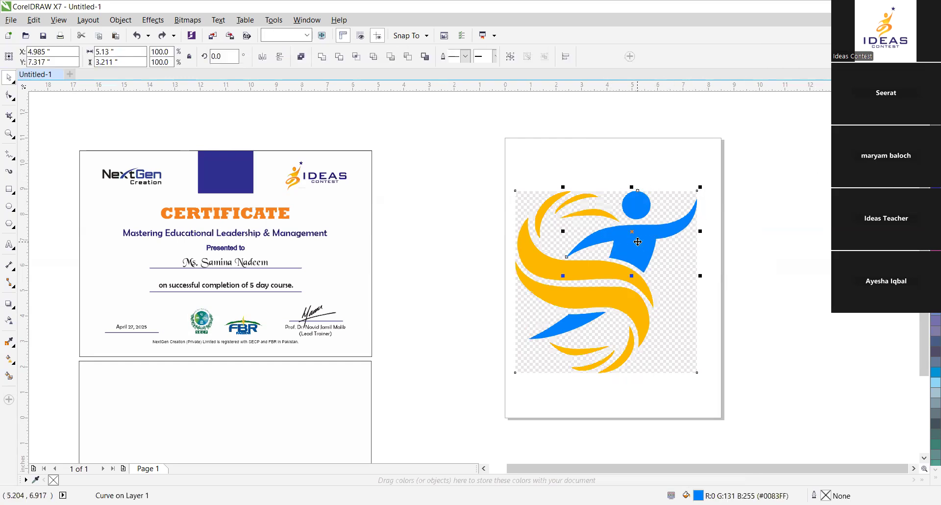
pyautogui.keyDown('shift'); pyautogui.click(581, 203); pyautogui.keyUp('shift')
pyautogui.keyDown('shift'); pyautogui.click(586, 200); pyautogui.keyUp('shift')
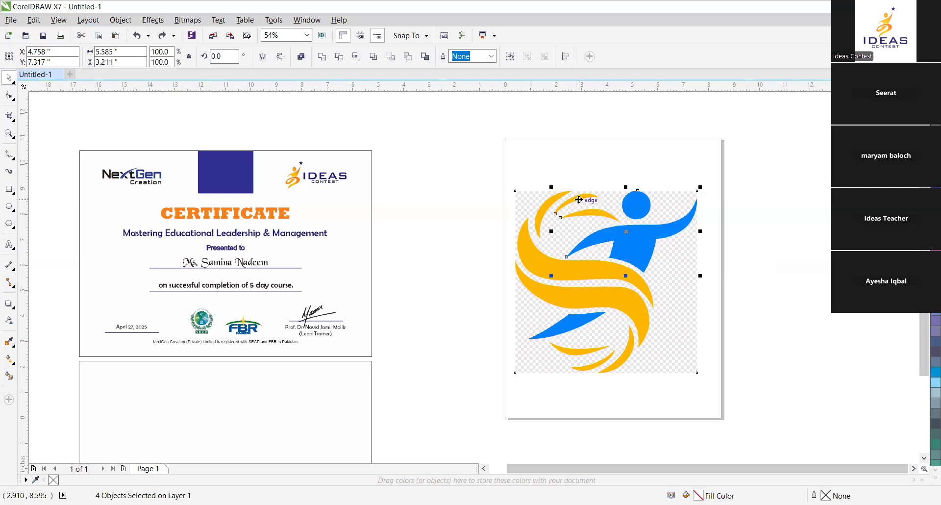
pyautogui.keyDown('shift'); pyautogui.click(542, 211); pyautogui.keyUp('shift')
pyautogui.keyDown('shift'); pyautogui.click(525, 248); pyautogui.keyUp('shift')
pyautogui.keyDown('shift'); pyautogui.click(539, 292); pyautogui.keyUp('shift')
pyautogui.keyDown('shift'); pyautogui.click(568, 328); pyautogui.keyUp('shift')
pyautogui.keyDown('shift'); pyautogui.click(573, 350); pyautogui.keyUp('shift')
pyautogui.keyDown('shift'); pyautogui.click(583, 367); pyautogui.keyUp('shift')
pyautogui.keyDown('shift'); pyautogui.click(628, 353); pyautogui.keyUp('shift')
pyautogui.moveTo(606, 283); pyautogui.dragTo(810, 291)
# Delete the original bitmap and move the whole traced logo across the left edge of the page.
pyautogui.moveTo(485, 169)
pyautogui.mouseDown()
pyautogui.moveTo(708, 377)
pyautogui.moveTo(721, 406)
pyautogui.mouseUp()
pyautogui.press('Delete')
pyautogui.moveTo(649, 165); pyautogui.dragTo(841, 406)
pyautogui.moveTo(779, 239); pyautogui.dragTo(488, 218)
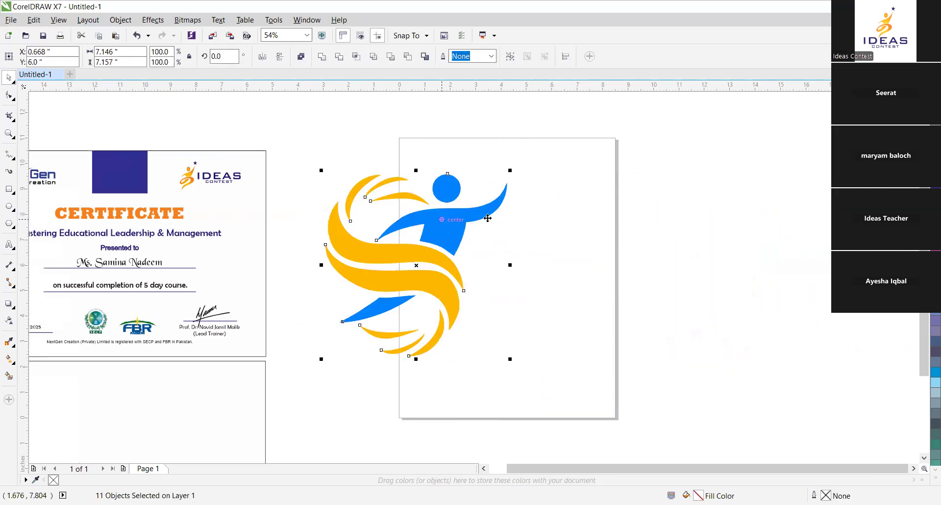
pyautogui.click(538, 229)
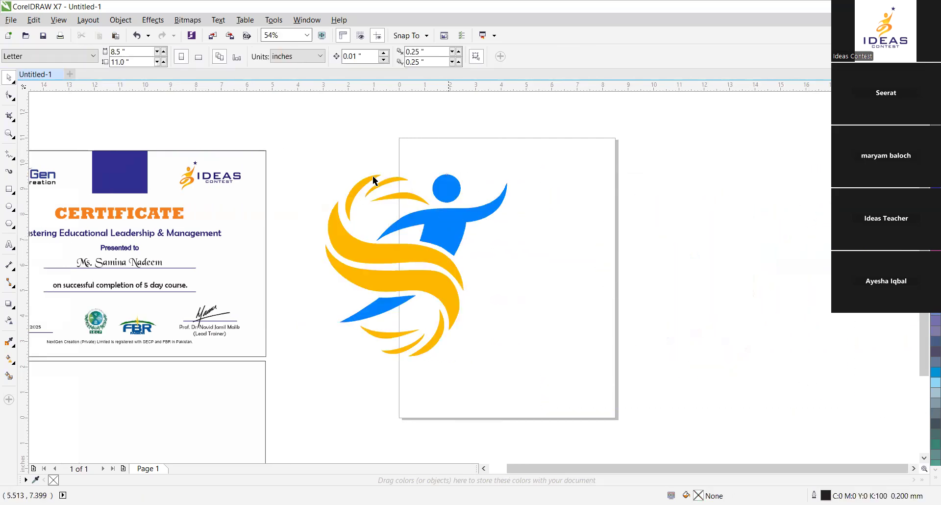
# Recolour the figure's head, body and leg with the dark blue sampled from the certificate's IDEAS logo.
pyautogui.click(441, 226)
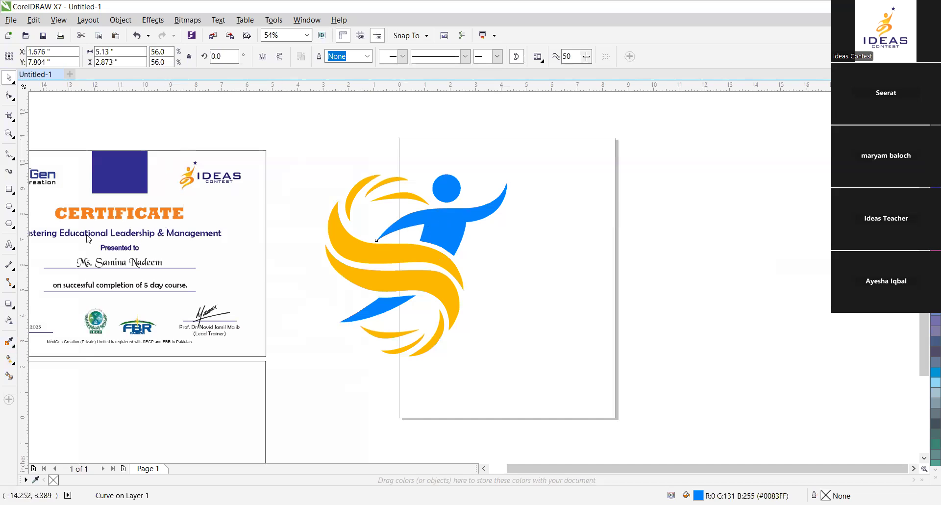
pyautogui.click(240, 173)
pyautogui.click(446, 189)
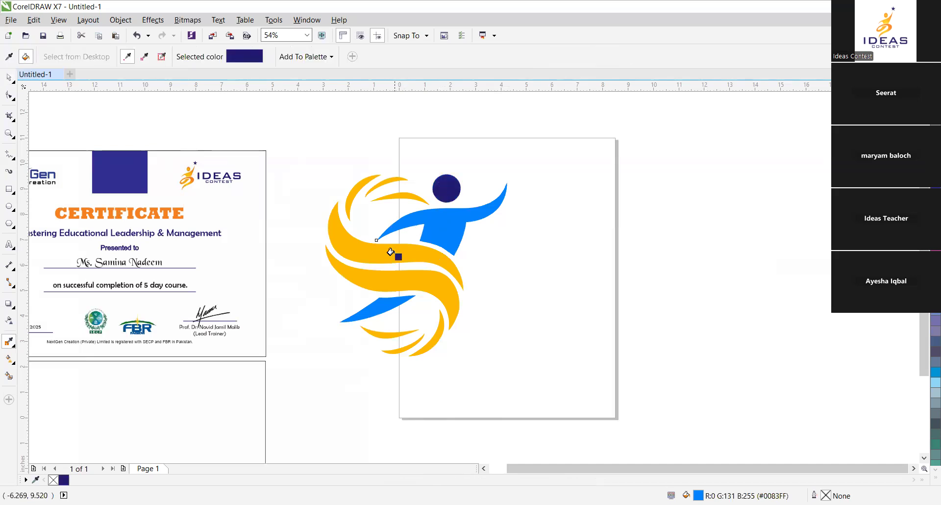
pyautogui.click(439, 228)
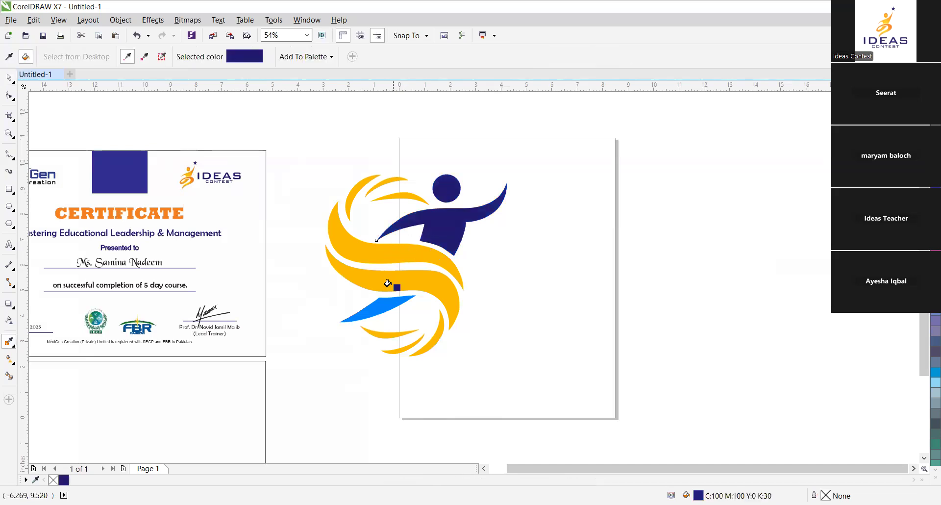
pyautogui.click(380, 305)
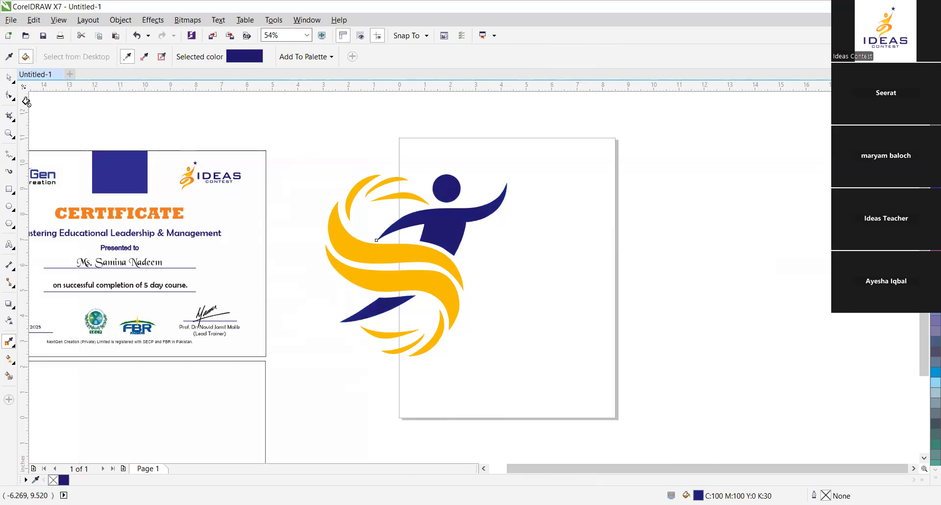
# Delete the thin yellow arcs above and below the two large swooshes of the logo.
pyautogui.click(9, 77)
pyautogui.moveTo(310, 161); pyautogui.dragTo(434, 249)
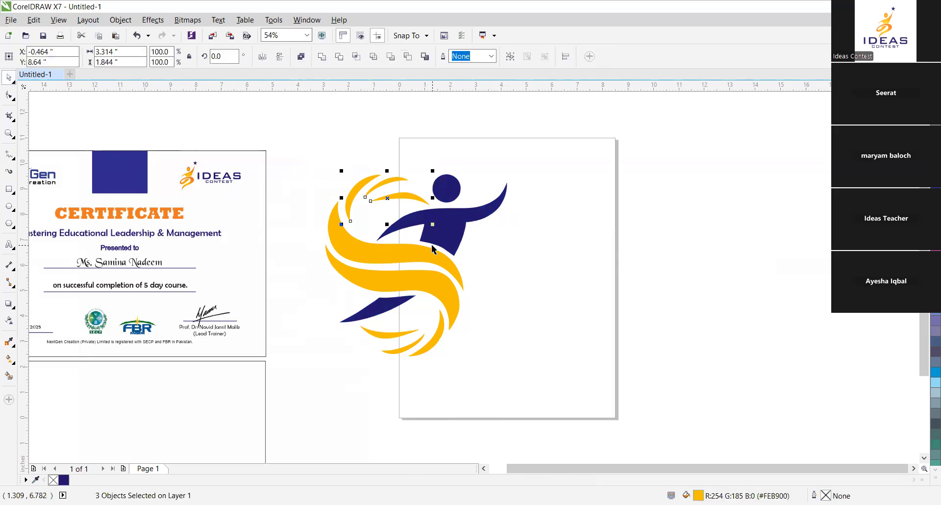
pyautogui.press('Delete')
pyautogui.moveTo(356, 398); pyautogui.dragTo(453, 304)
pyautogui.press('Delete')
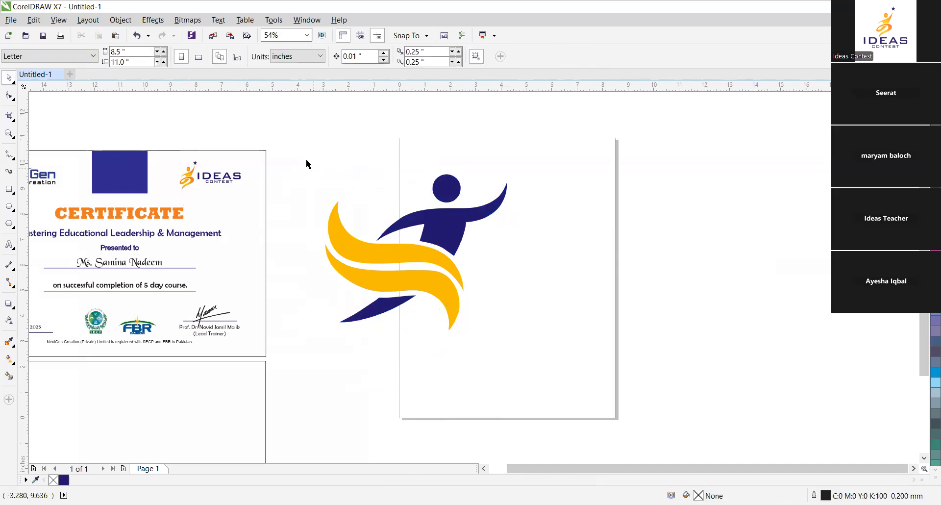
# Rotate the whole traced logo counterclockwise so that the figure stands more upright and its raised arm points upward.
pyautogui.moveTo(301, 146); pyautogui.dragTo(546, 390)
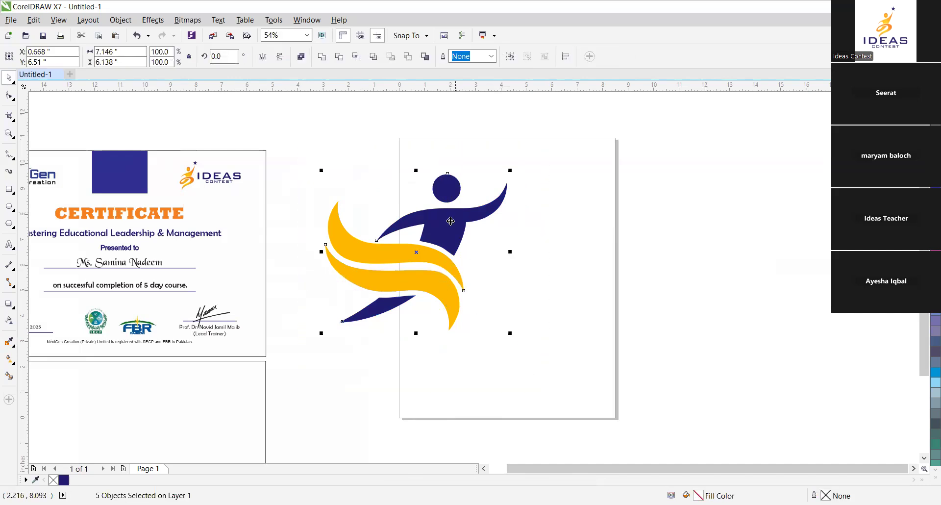
pyautogui.click(443, 224)
pyautogui.moveTo(510, 169); pyautogui.dragTo(461, 139)
pyautogui.click(540, 144)
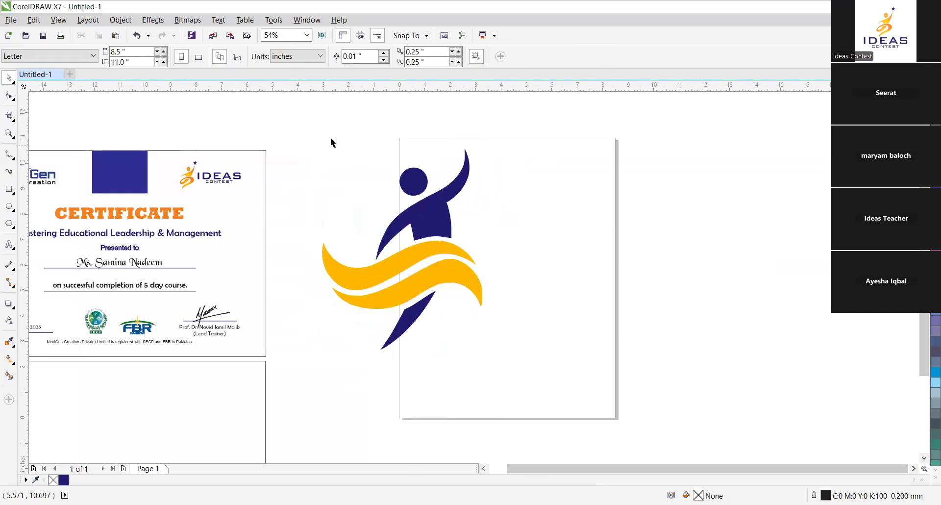
# Ungroup the certificate's IDEAS logo and place an enlarged copy of its lettering, about 10 by 2.4 inches, right of the traced figure.
pyautogui.moveTo(302, 148); pyautogui.dragTo(195, 204)
pyautogui.click(213, 180)
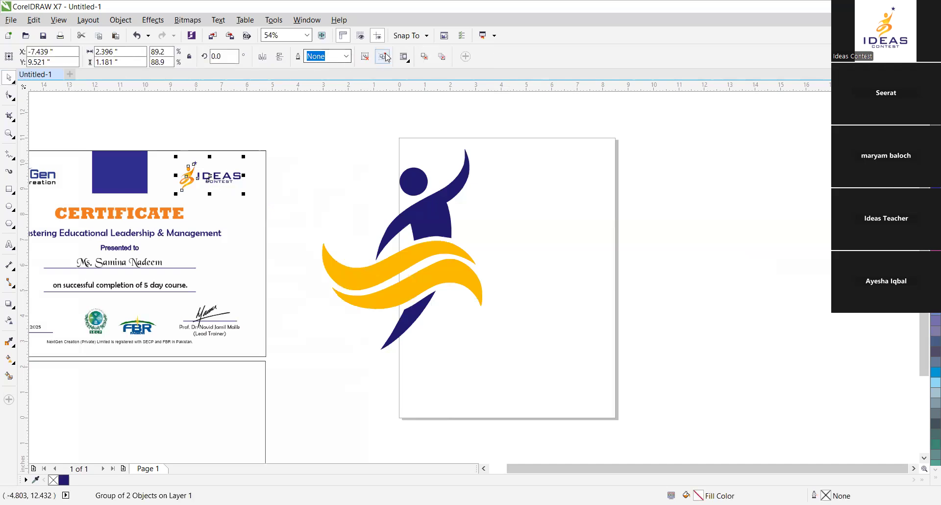
pyautogui.click(383, 57)
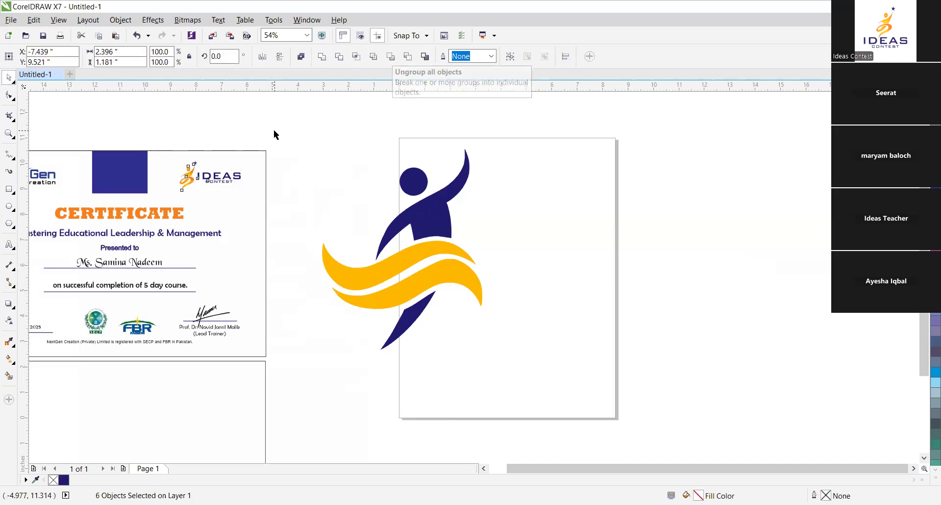
pyautogui.moveTo(311, 155); pyautogui.dragTo(750, 274)
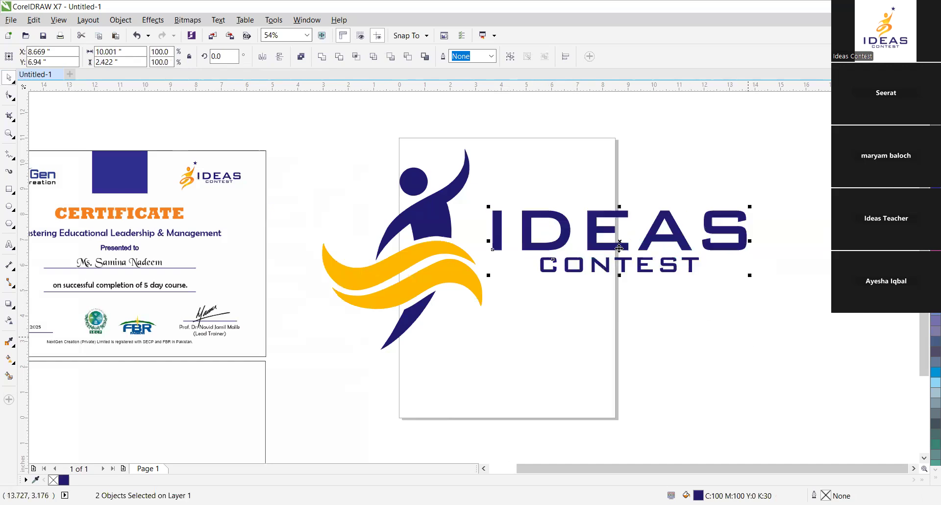
pyautogui.moveTo(610, 241); pyautogui.dragTo(601, 238)
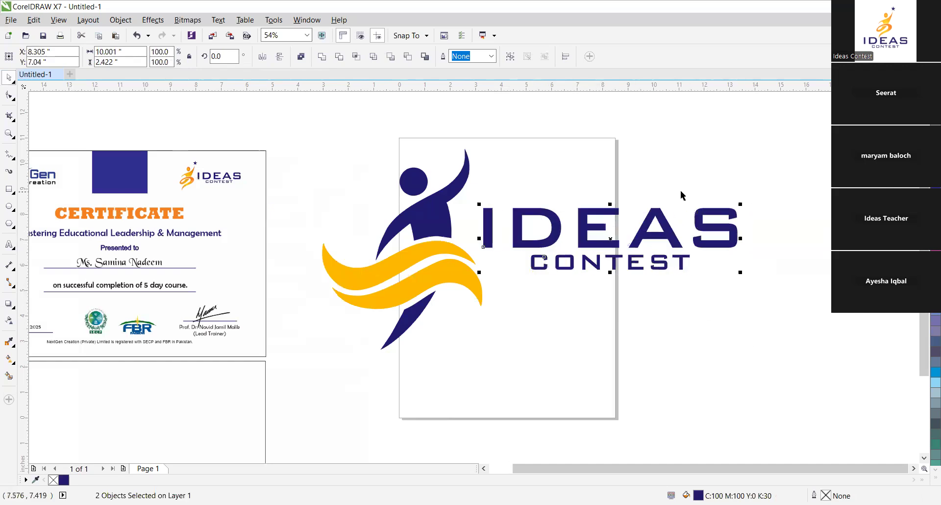
pyautogui.click(683, 195)
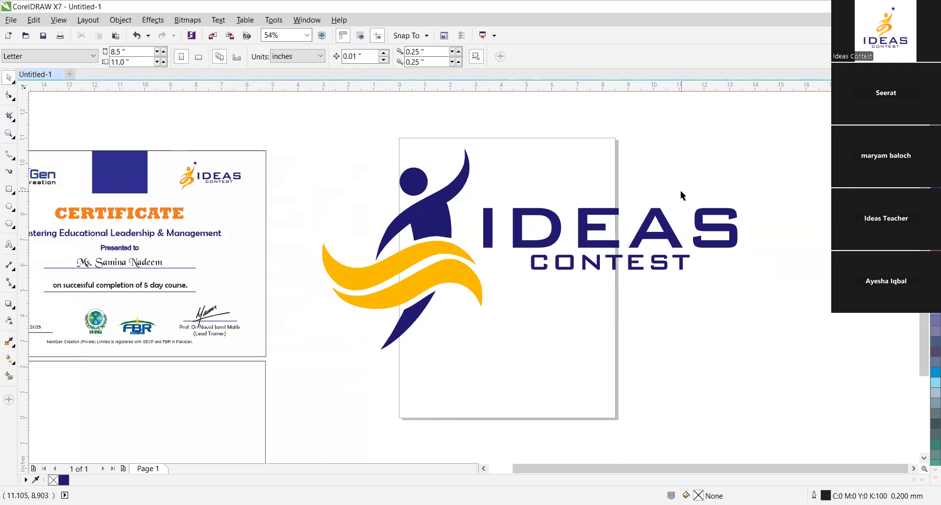
# Move the certificate's whole IDEAS logo out past the right edge of the certificate.
pyautogui.click(484, 468)
pyautogui.click(484, 469)
pyautogui.click(484, 469)
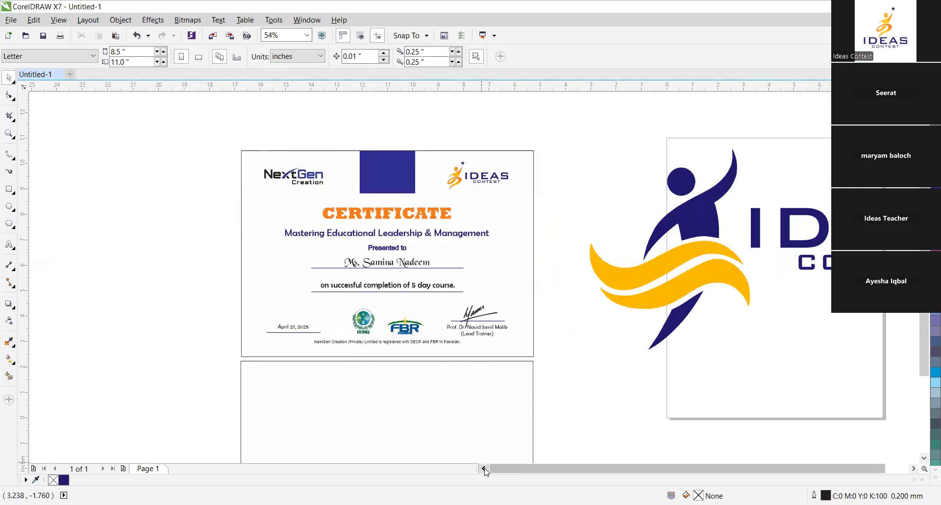
pyautogui.press('z')
pyautogui.moveTo(226, 144); pyautogui.dragTo(546, 362)
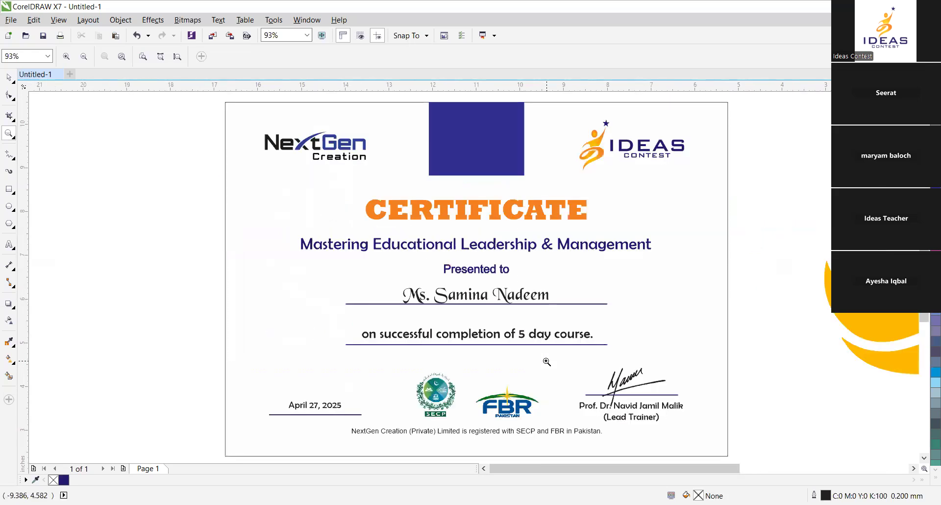
pyautogui.click(10, 78)
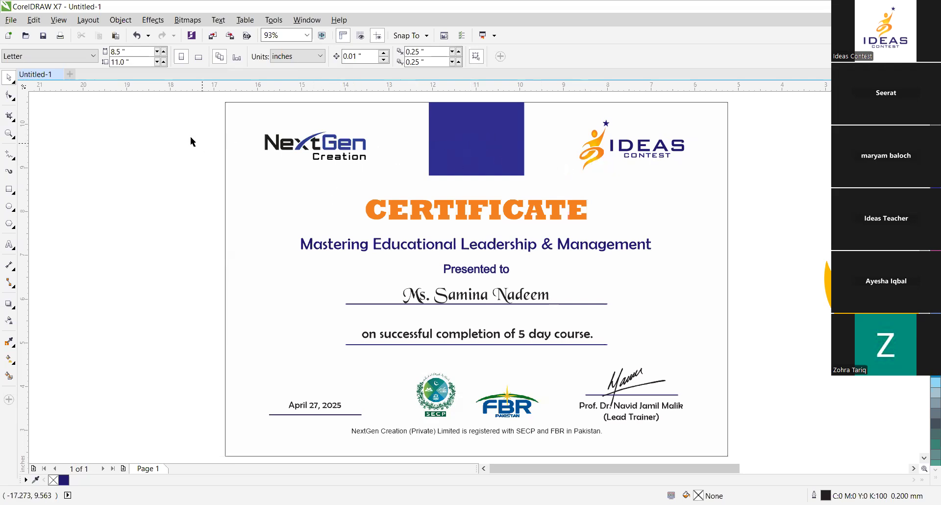
pyautogui.moveTo(178, 122); pyautogui.dragTo(261, 143)
pyautogui.moveTo(376, 168); pyautogui.dragTo(381, 175)
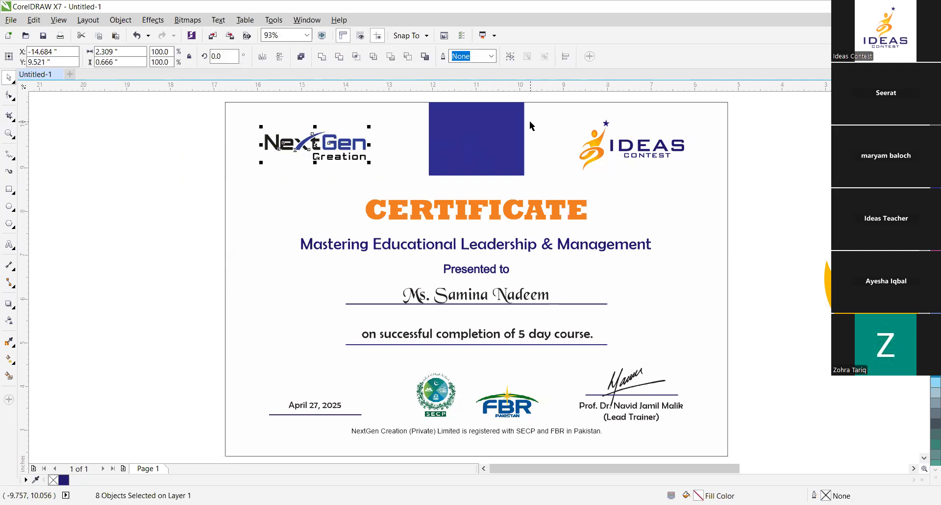
pyautogui.moveTo(700, 114); pyautogui.dragTo(571, 182)
pyautogui.moveTo(600, 146); pyautogui.dragTo(815, 153)
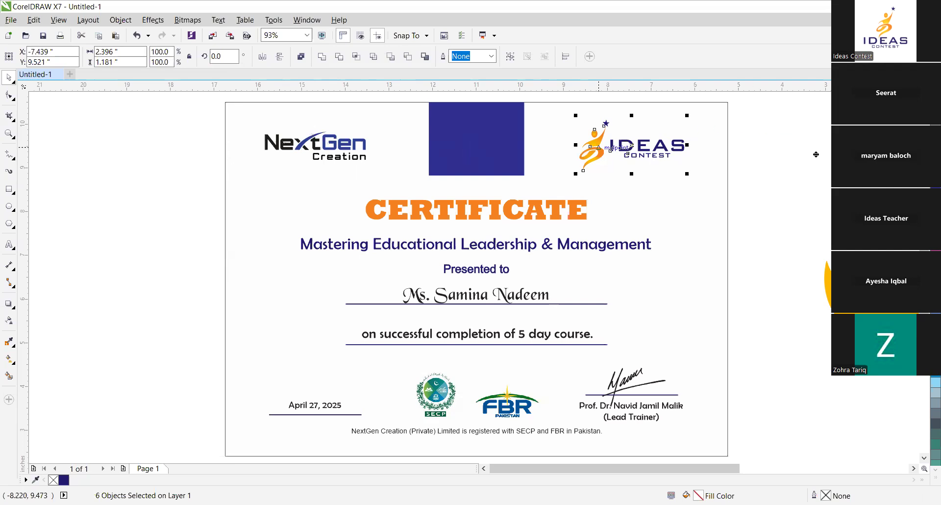
# Move the NextGen Creation logo onto the blue rectangle, scale it to about 2.07 by 0.6 inches and fill it white.
pyautogui.moveTo(96, 110); pyautogui.dragTo(379, 182)
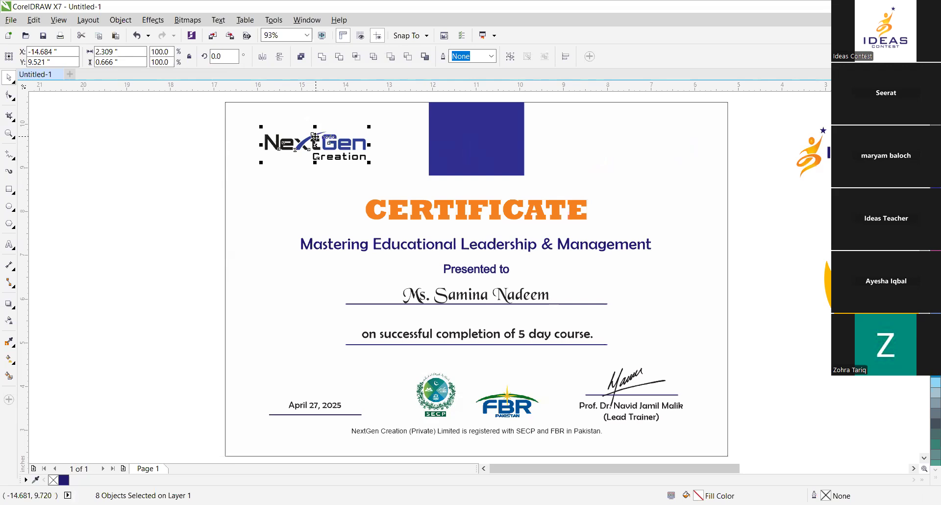
pyautogui.moveTo(316, 137); pyautogui.dragTo(521, 132)
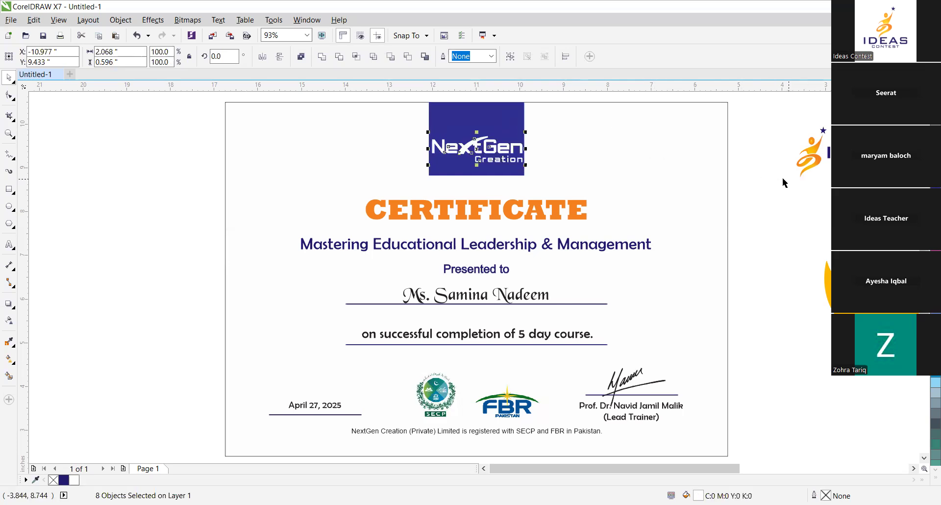
pyautogui.click(743, 171)
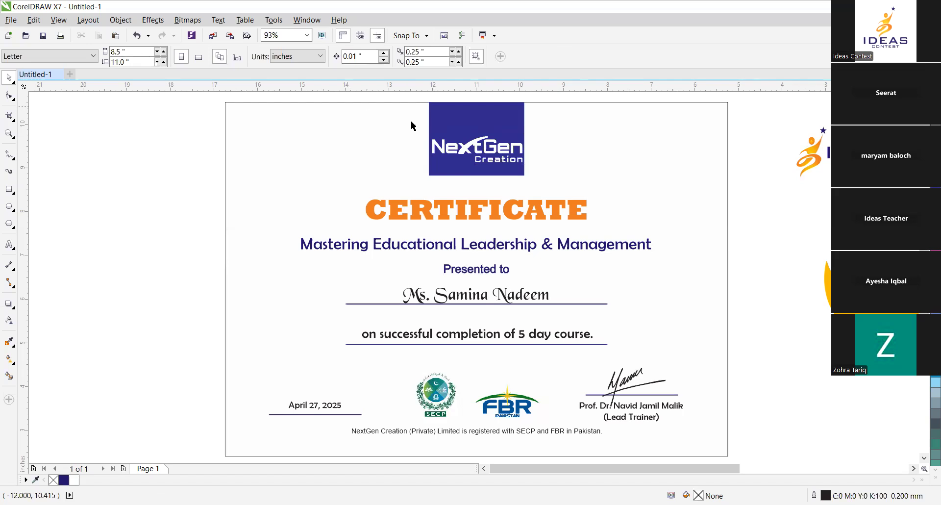
pyautogui.moveTo(209, 134); pyautogui.dragTo(554, 181)
pyautogui.scroll(4, 935, 420)
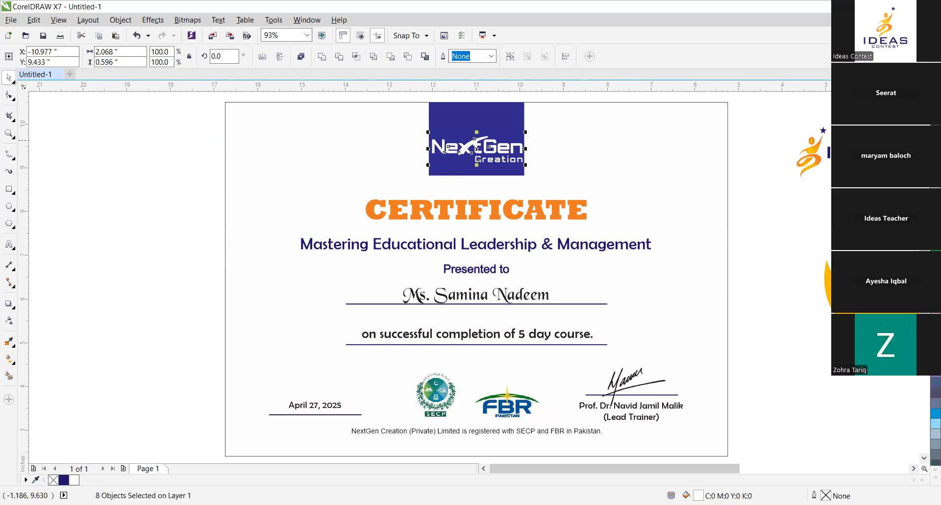
pyautogui.click(737, 182)
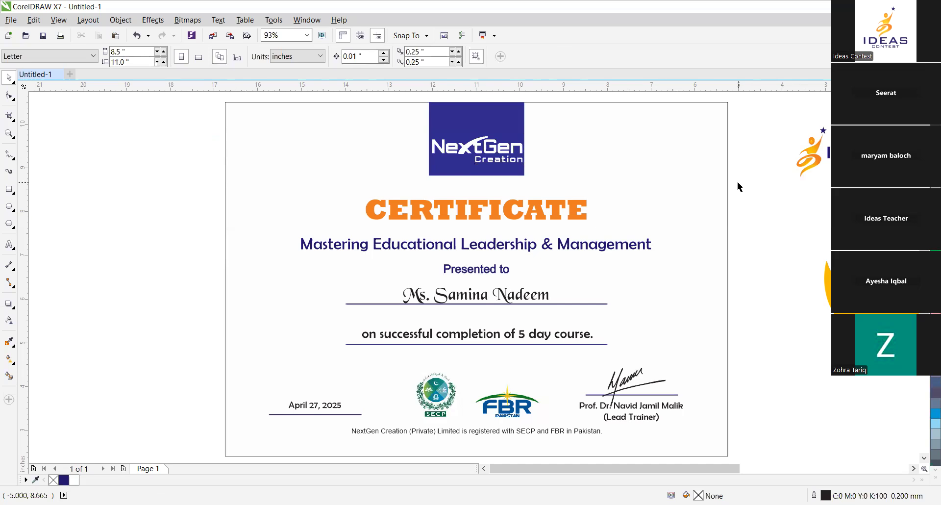
# Undo the certificate logo changes and the latest edits to the traced logo, including its rotation and dark blue recolouring.
pyautogui.hotkey('ctrl', 'z')
pyautogui.hotkey('ctrl', 'z')
pyautogui.hotkey('ctrl', 'z')
pyautogui.hotkey('ctrl', 'z')
pyautogui.hotkey('ctrl', 'z')
pyautogui.hotkey('ctrl', 'z')
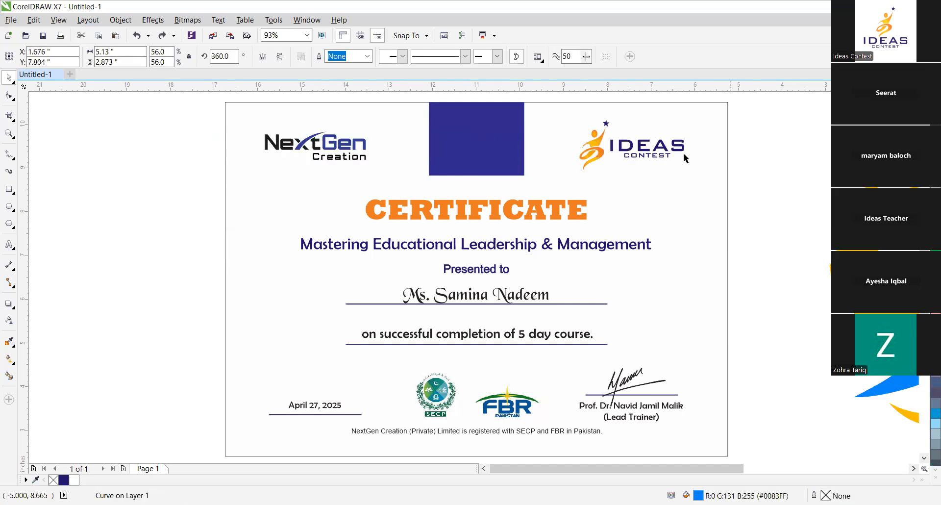
pyautogui.click(539, 133)
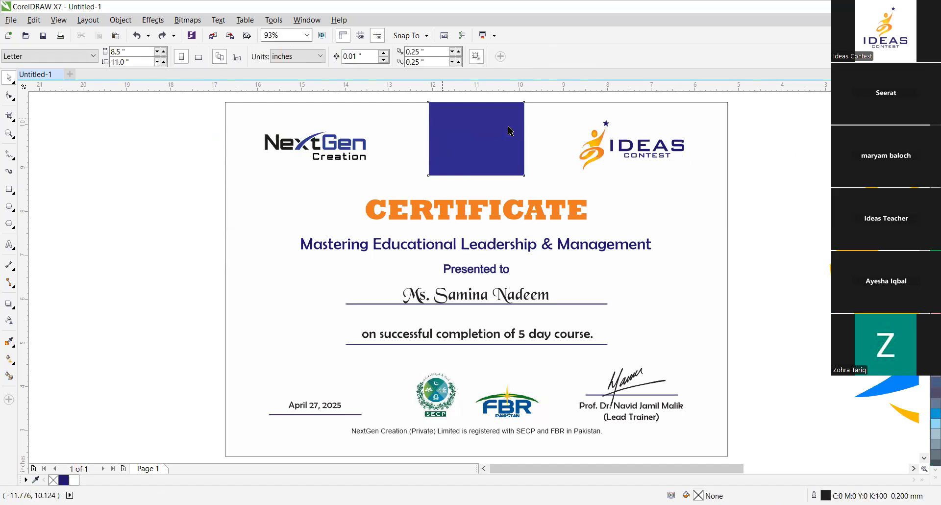
# Shift the blue rectangle down toward the NextGen logo and align it to the top and horizontal centre of the certificate background.
pyautogui.click(510, 130)
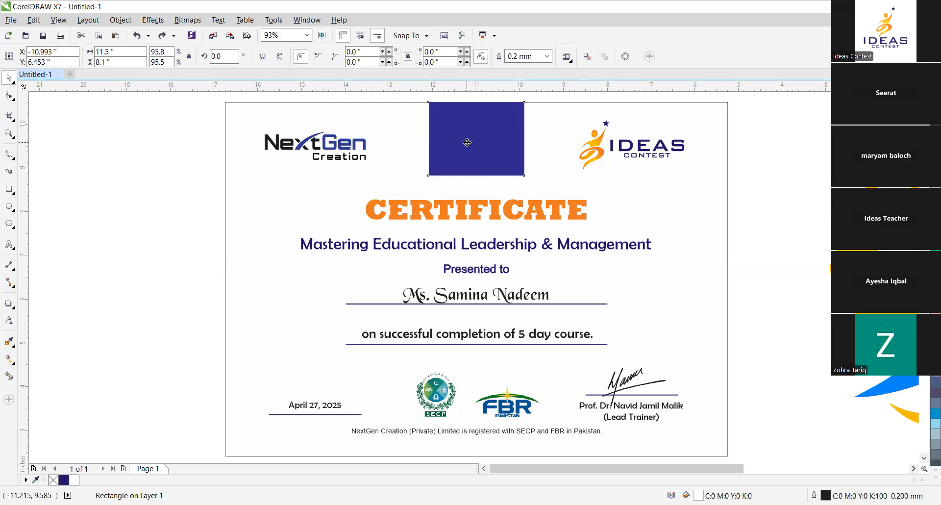
pyautogui.moveTo(481, 136); pyautogui.dragTo(432, 156)
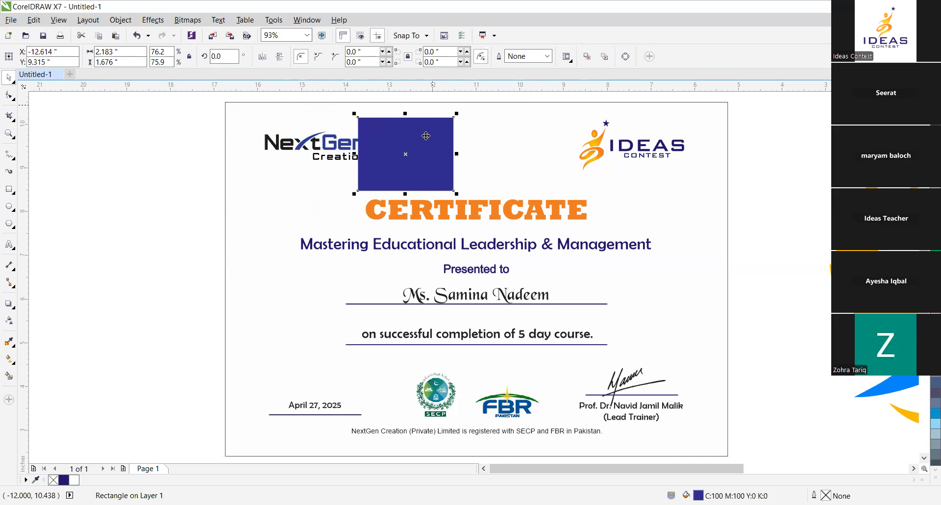
pyautogui.hotkey('ctrl', 'a')
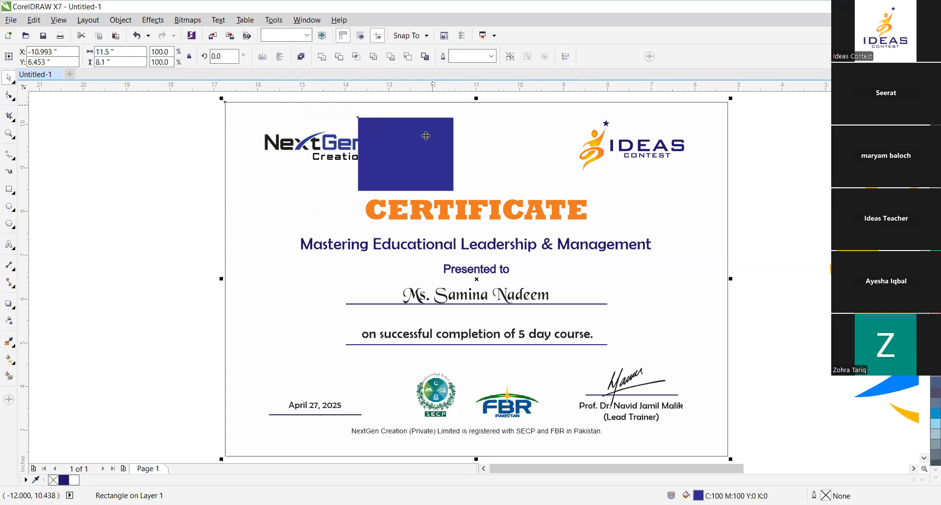
pyautogui.press('t')
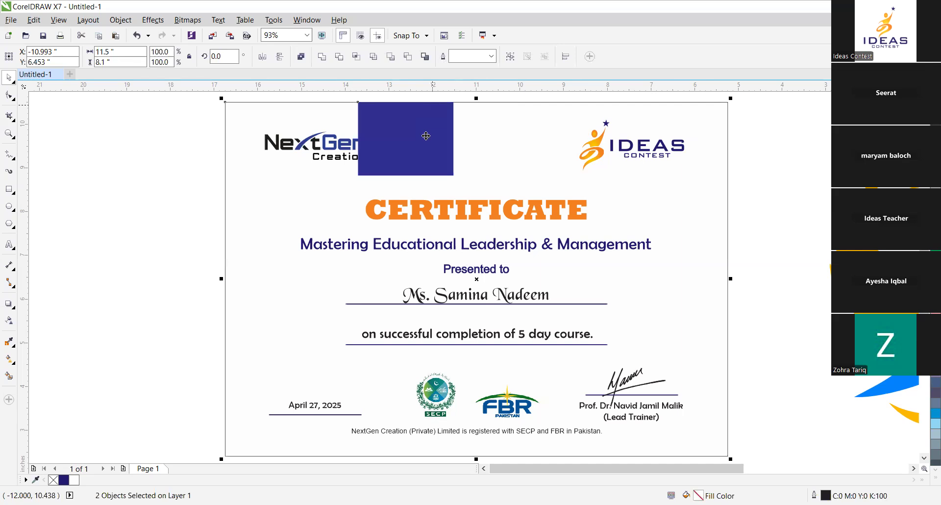
pyautogui.press('c')
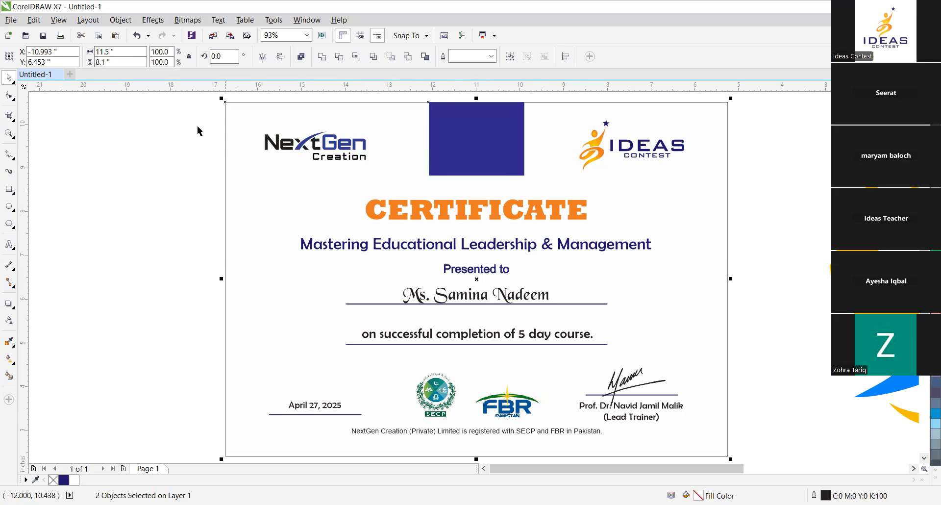
pyautogui.click(374, 107)
pyautogui.press('Tab')
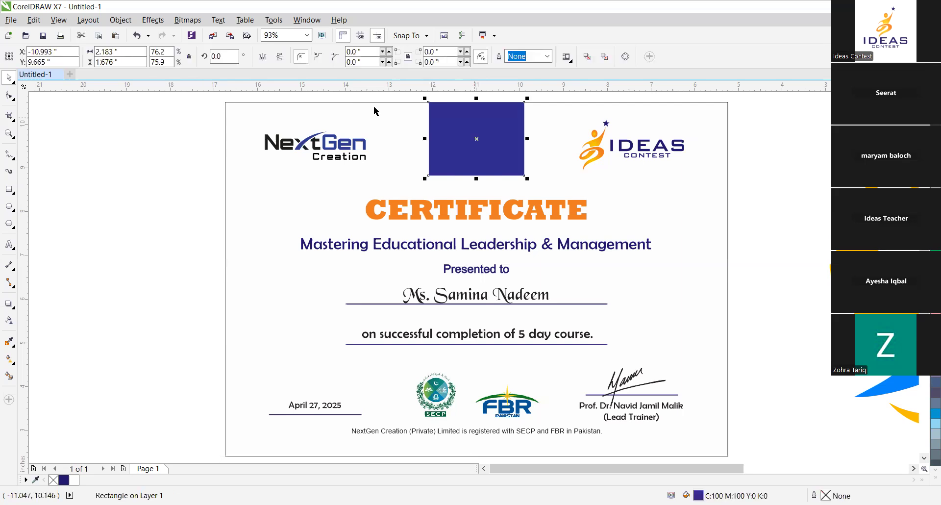
# Move the blue rectangle out past the certificate's right edge and realign it to the certificate background's top and horizontal centre.
pyautogui.moveTo(697, 296); pyautogui.dragTo(790, 340)
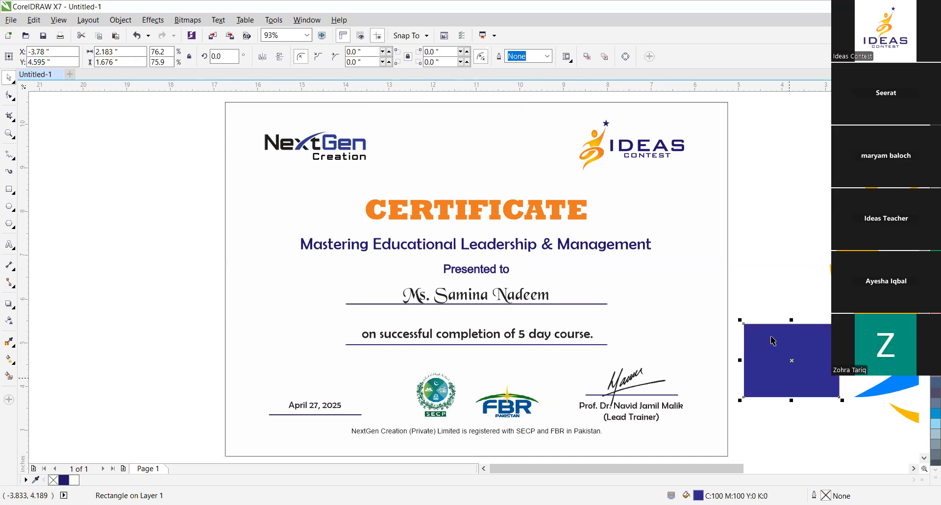
pyautogui.click(422, 137)
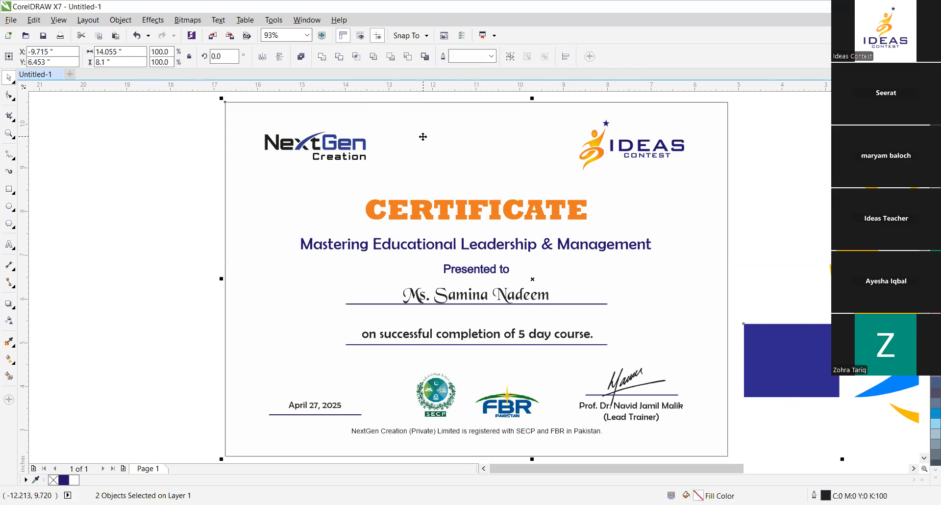
pyautogui.press('t')
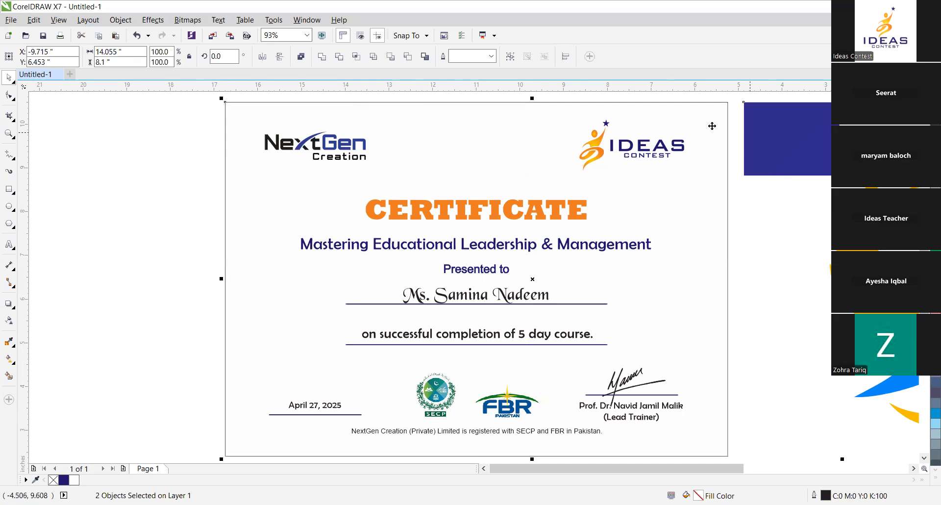
pyautogui.click(501, 198)
pyautogui.click(781, 136)
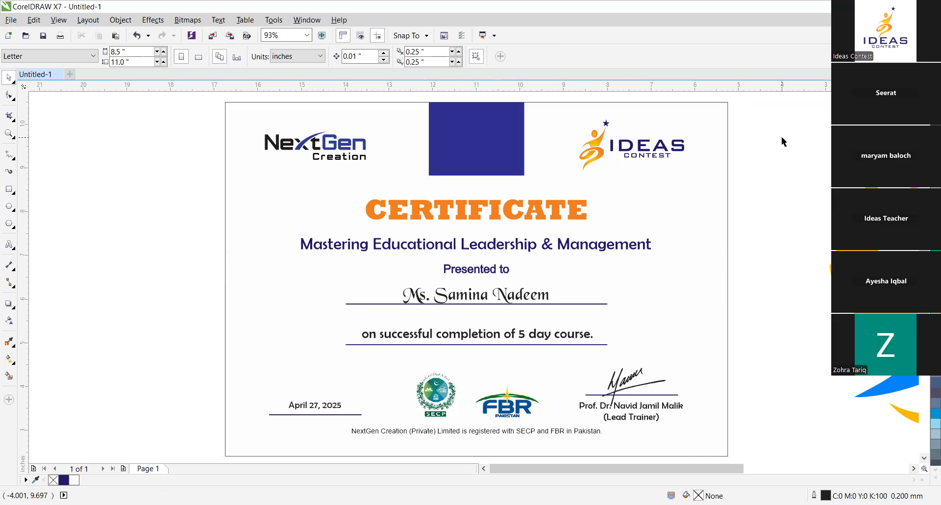
# Examine the font and size of the CERTIFICATE heading and of the course title line below it.
pyautogui.click(445, 208)
pyautogui.doubleClick(451, 209)
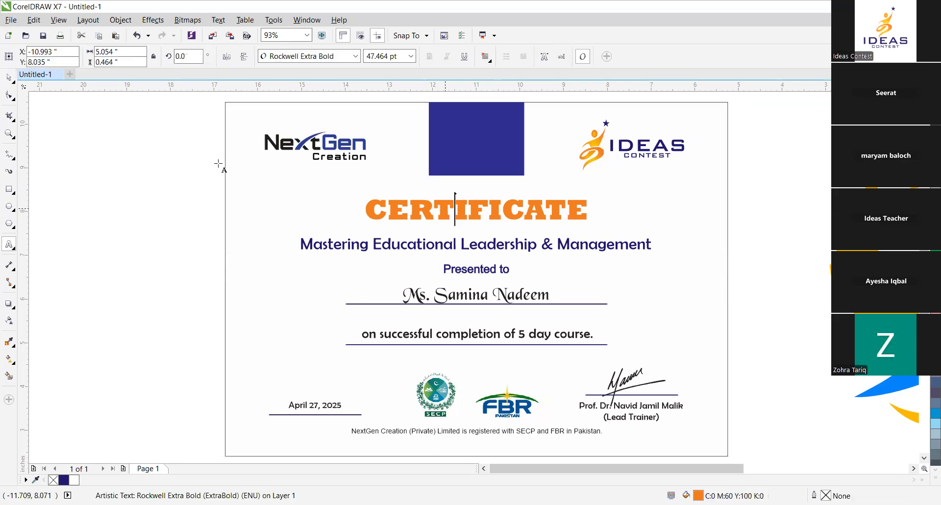
pyautogui.click(9, 78)
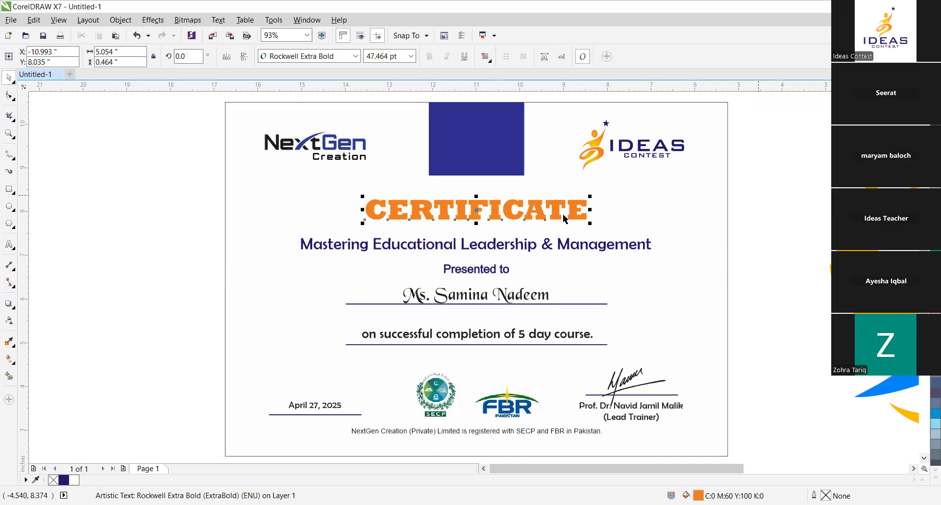
pyautogui.doubleClick(527, 244)
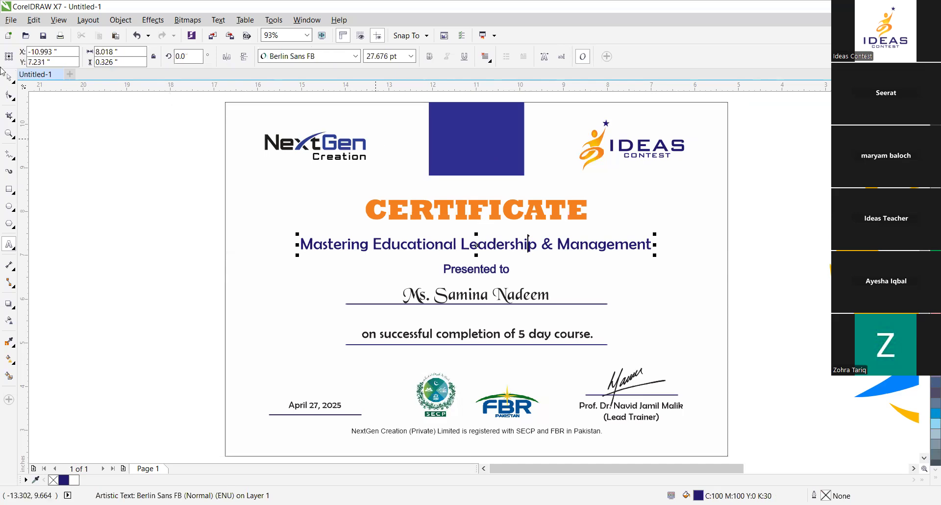
pyautogui.click(10, 79)
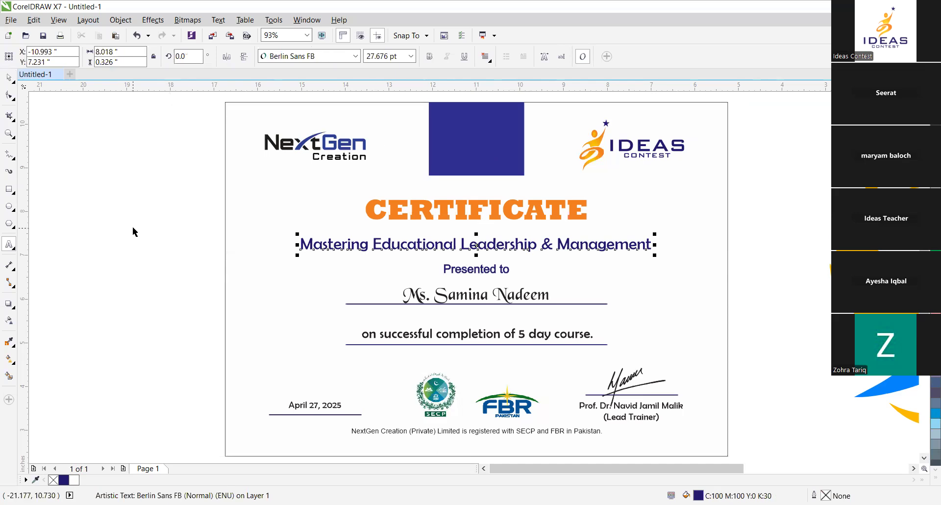
pyautogui.press('Escape')
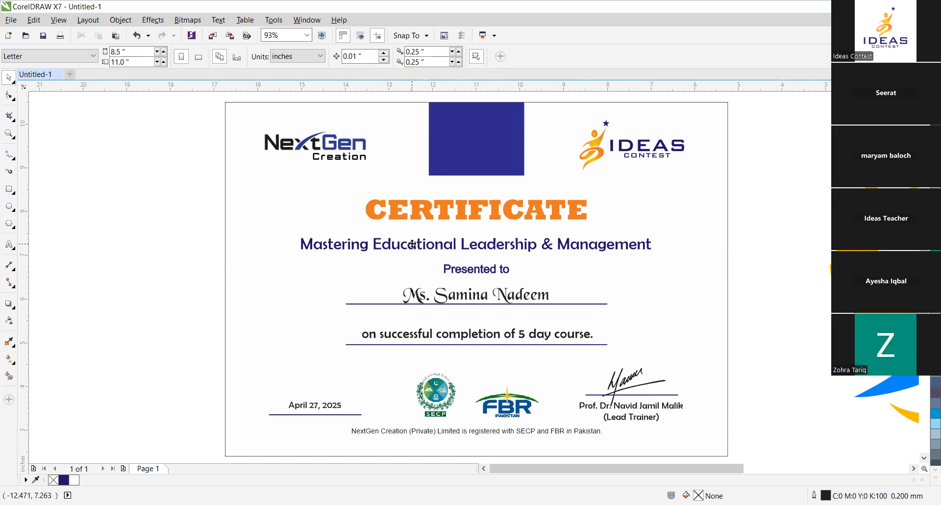
pyautogui.click(412, 244)
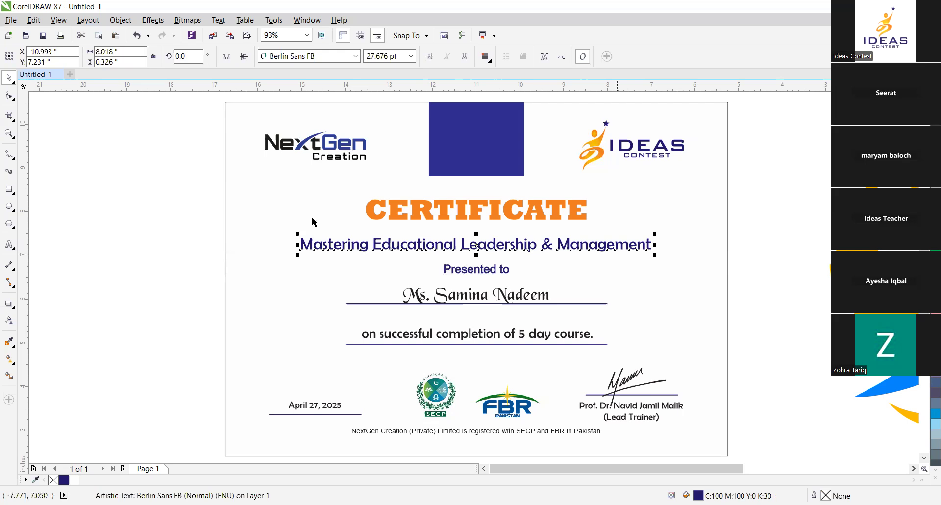
# Add the artistic text "Mastering Educational Leadership & Management" starting on the empty area left of the certificate.
pyautogui.click(10, 245)
pyautogui.click(111, 283)
pyautogui.write('M')
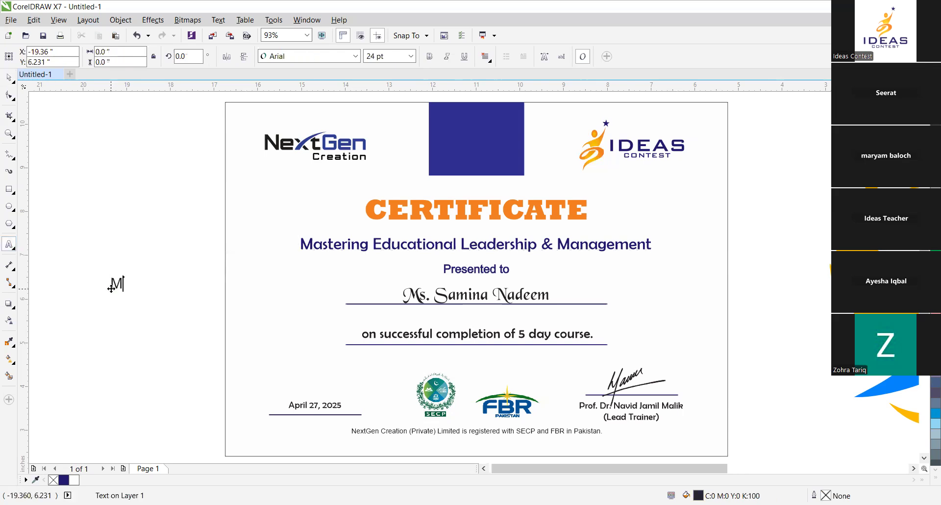
pyautogui.write('astering Educat')
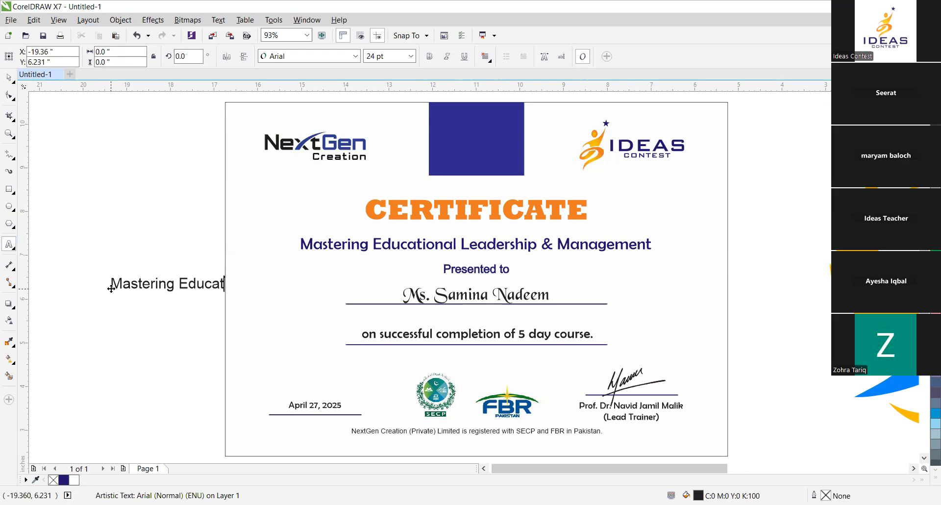
pyautogui.write('ional Leaders')
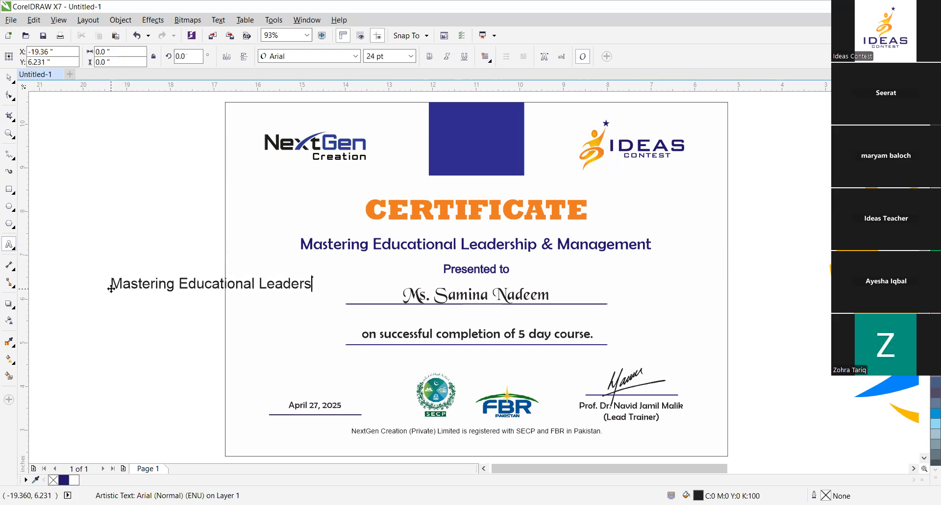
pyautogui.write('hip & Management')
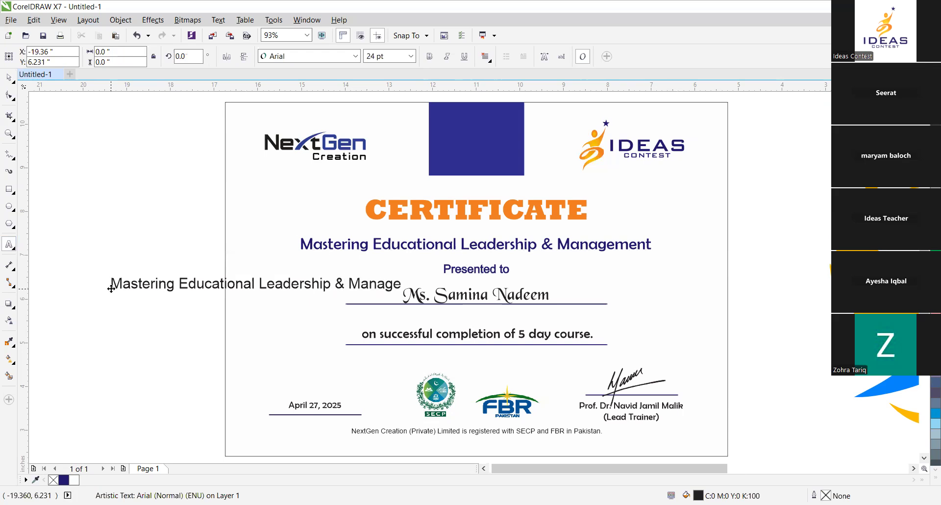
pyautogui.click(8, 78)
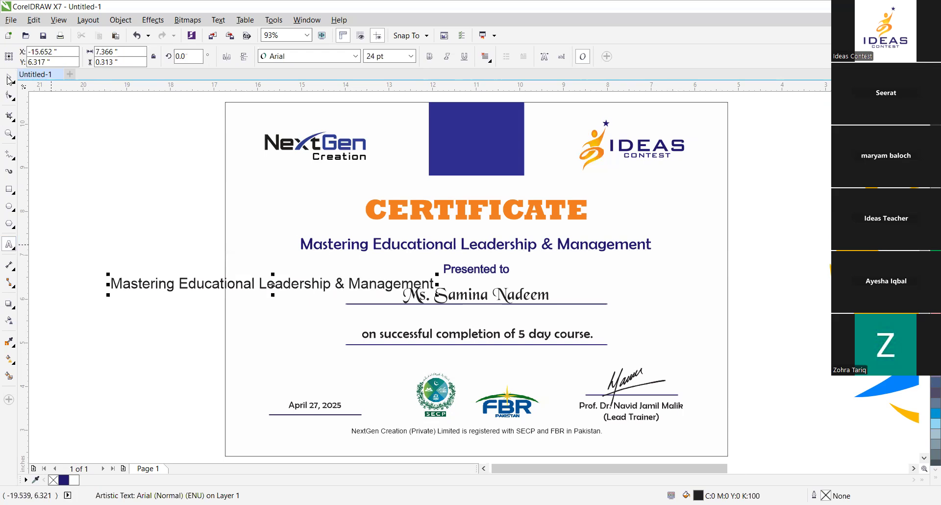
# Move the new text line slightly up and to the left and set its font to Berlin Sans FB.
pyautogui.moveTo(247, 285); pyautogui.dragTo(208, 275)
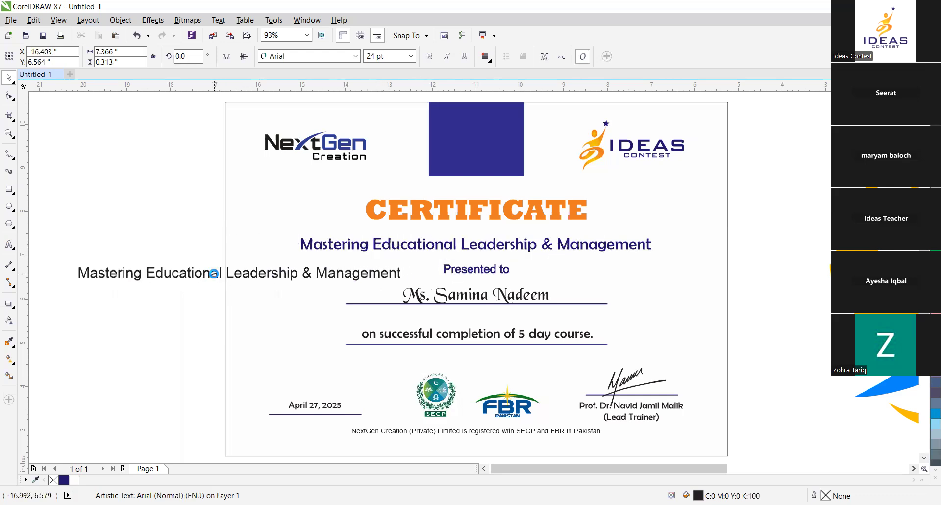
pyautogui.click(333, 57)
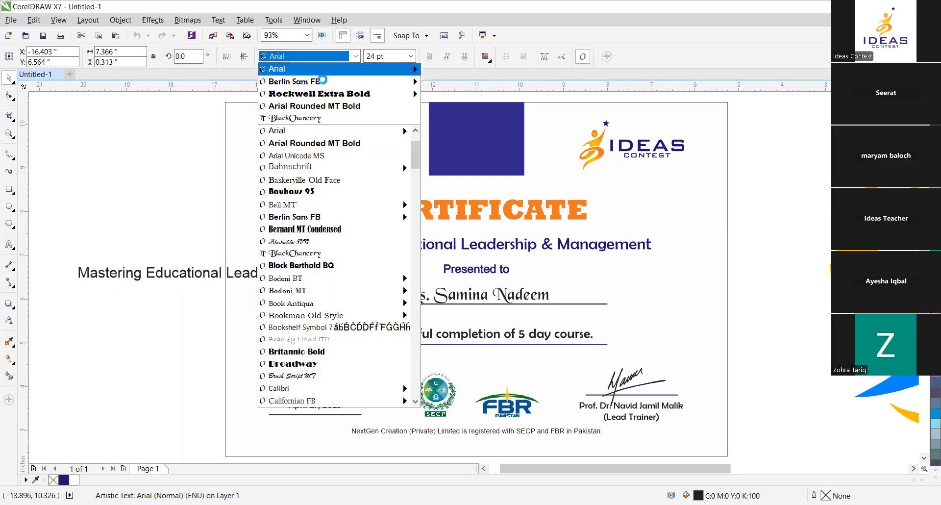
pyautogui.click(323, 82)
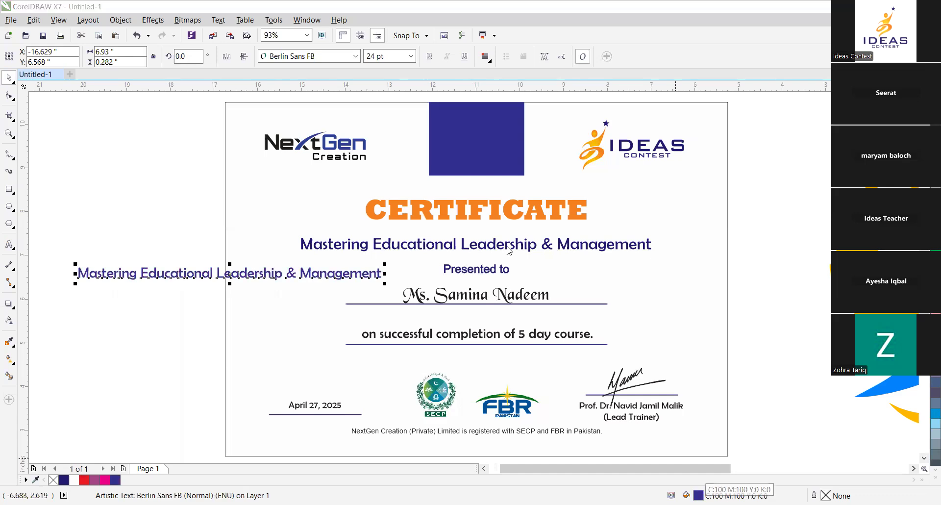
# Edit the new text's uniform fill to a dark blue of C100 M94 Y11 K31.
pyautogui.hotkey('shift', 'F11')
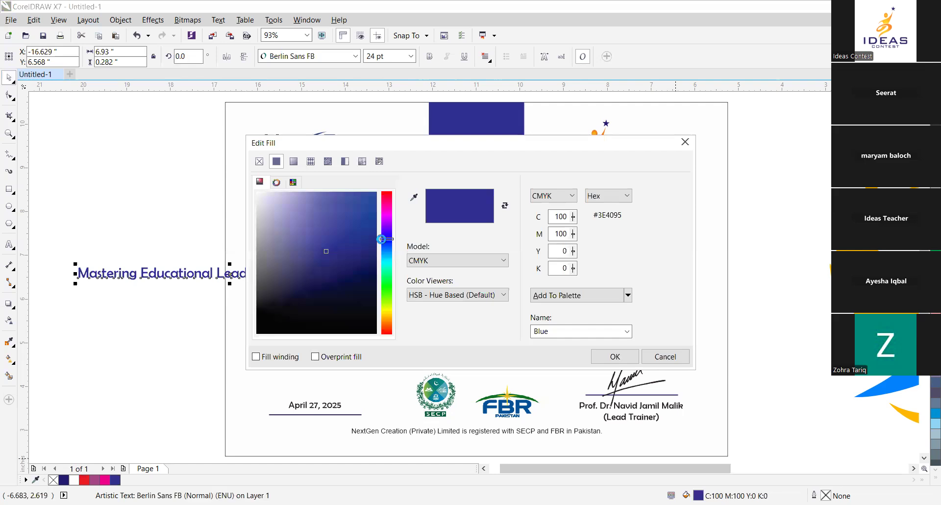
pyautogui.moveTo(383, 250)
pyautogui.mouseDown()
pyautogui.moveTo(387, 299)
pyautogui.moveTo(388, 241)
pyautogui.mouseUp()
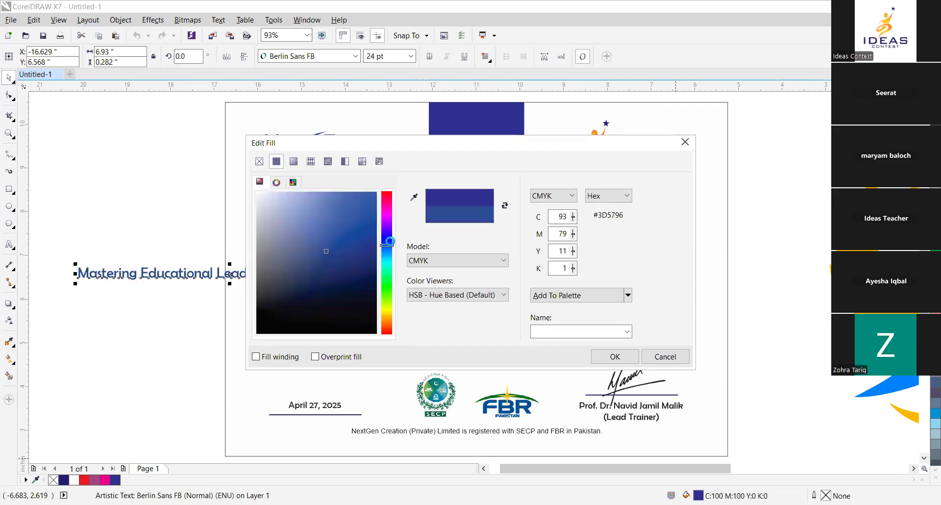
pyautogui.click(331, 257)
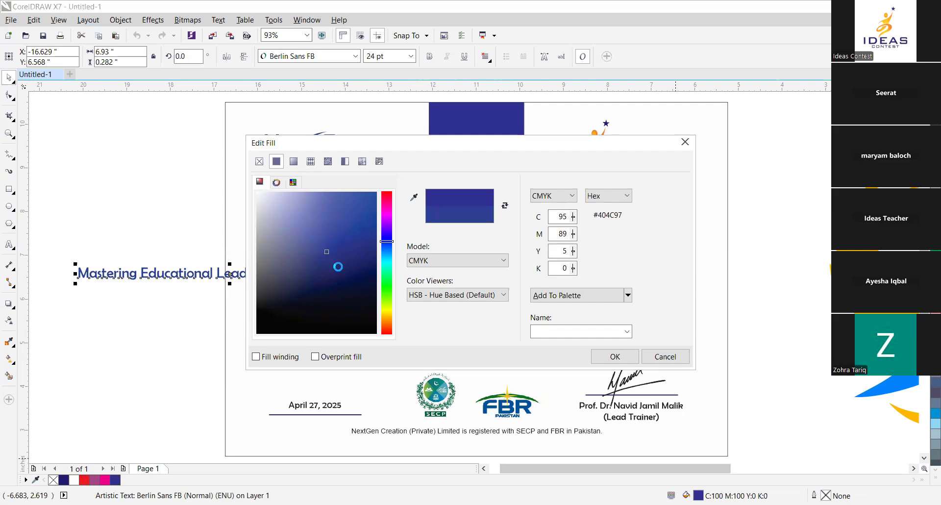
pyautogui.click(340, 269)
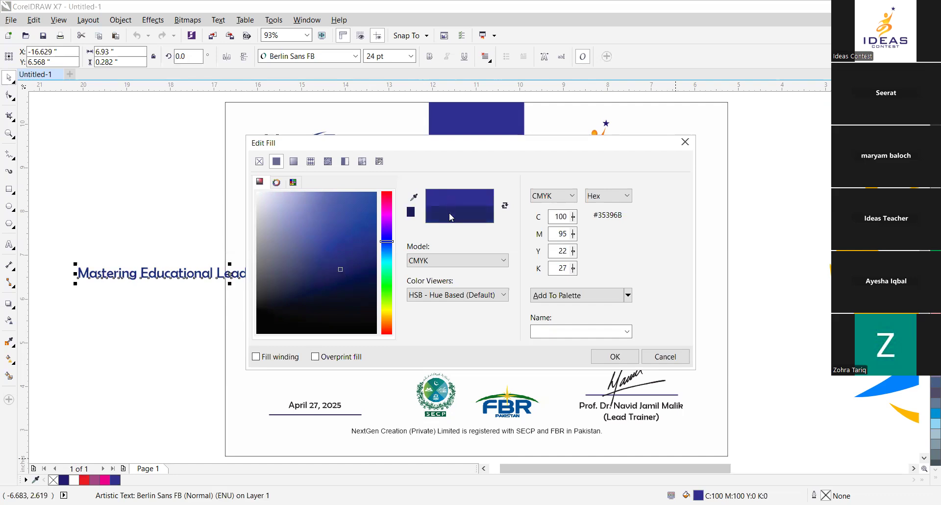
pyautogui.moveTo(347, 261)
pyautogui.mouseDown()
pyautogui.moveTo(347, 218)
pyautogui.moveTo(336, 198)
pyautogui.moveTo(351, 271)
pyautogui.moveTo(364, 262)
pyautogui.mouseUp()
pyautogui.click(606, 360)
# Move the new text level with the existing course title and delete the old title from the certificate.
pyautogui.moveTo(221, 256); pyautogui.dragTo(184, 243)
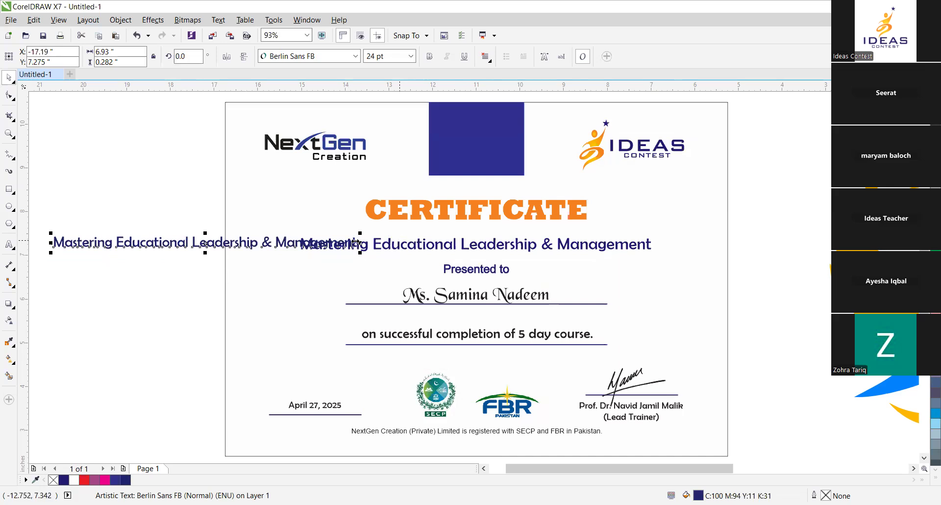
pyautogui.click(401, 246)
pyautogui.click(400, 245)
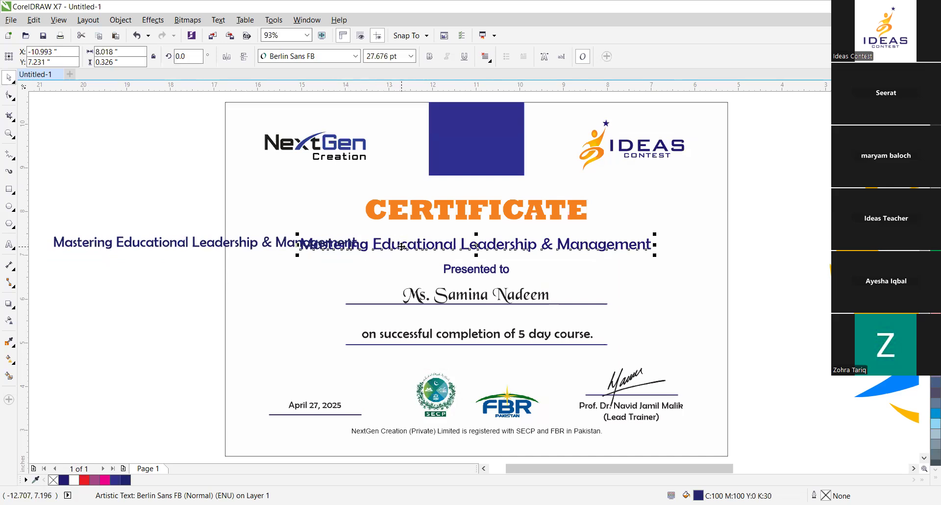
pyautogui.press('Delete')
pyautogui.click(330, 240)
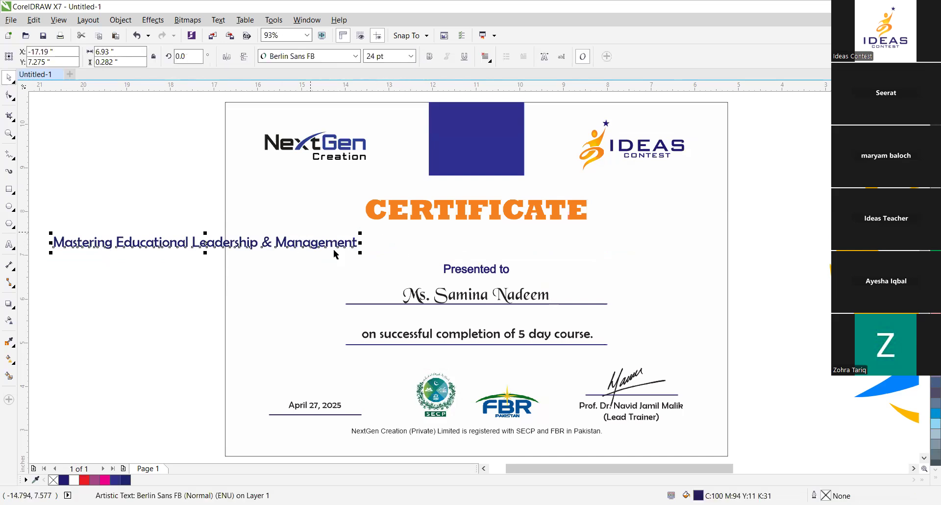
pyautogui.click(380, 216)
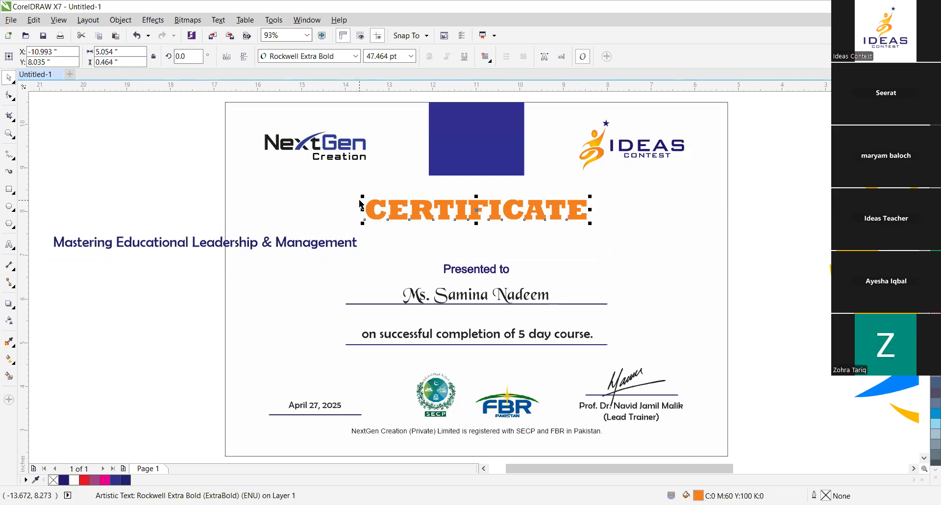
pyautogui.keyDown('shift'); pyautogui.click(303, 202); pyautogui.keyUp('shift')
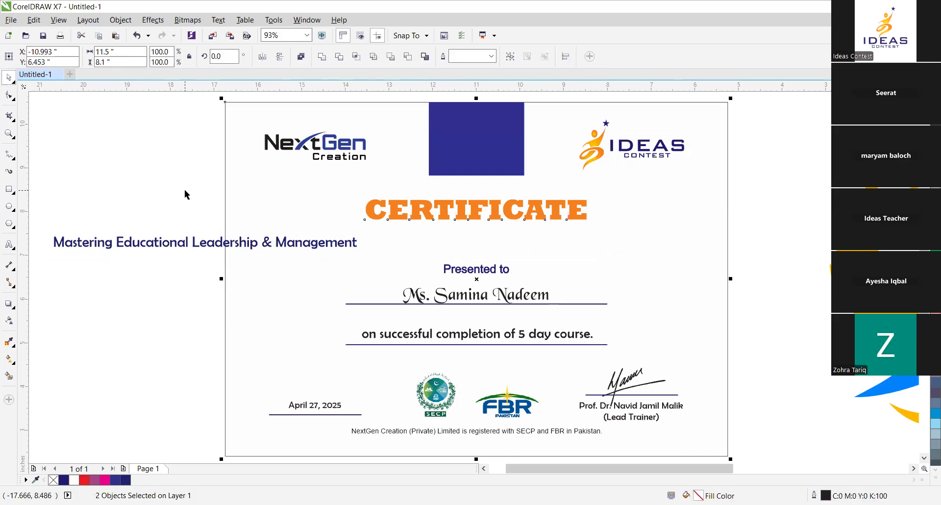
pyautogui.press('Escape')
# Centre the new course title horizontally on the certificate background and clear the selection.
pyautogui.click(248, 241)
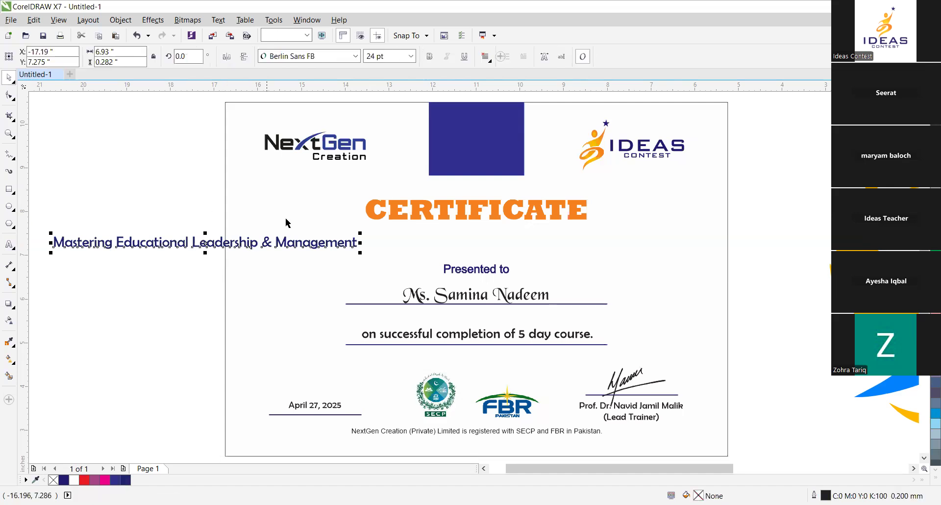
pyautogui.keyDown('shift'); pyautogui.click(278, 205); pyautogui.keyUp('shift')
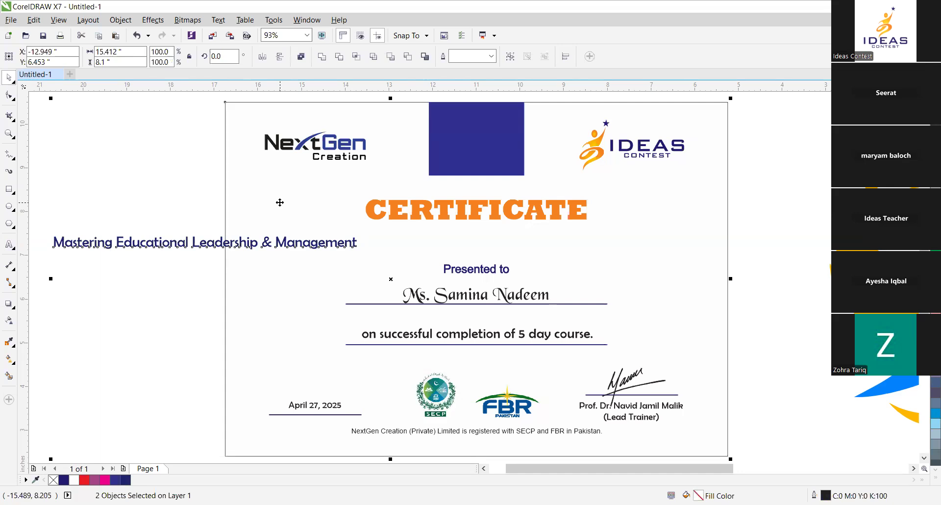
pyautogui.press('c')
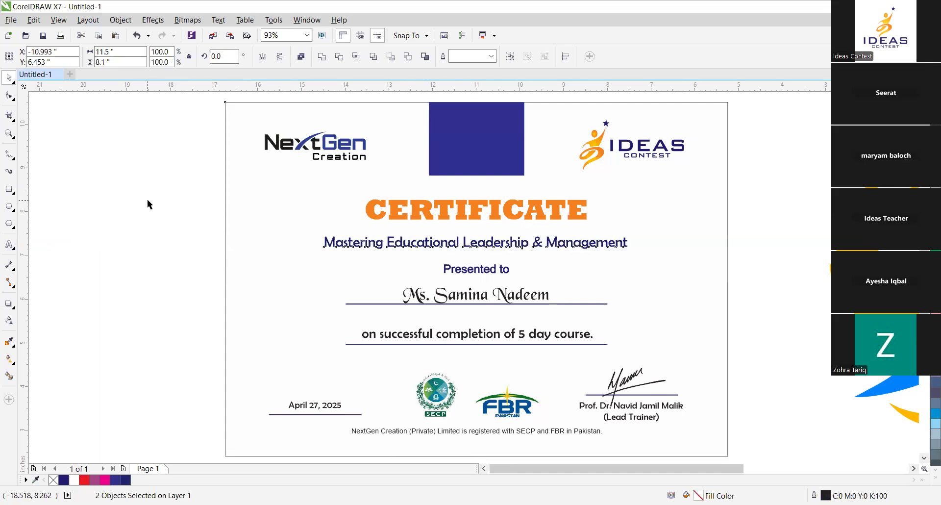
pyautogui.click(147, 200)
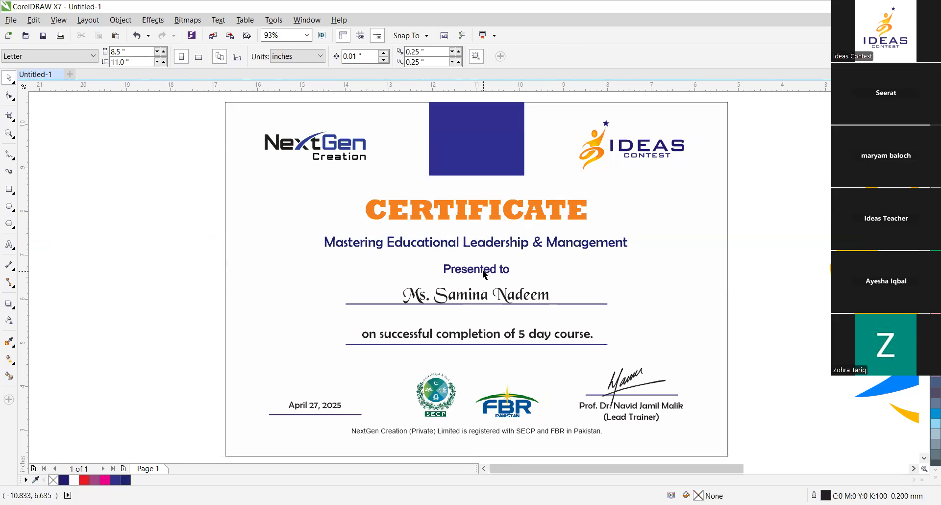
# Check the font of the recipient's name and the outline properties of the line beneath it.
pyautogui.click(457, 296)
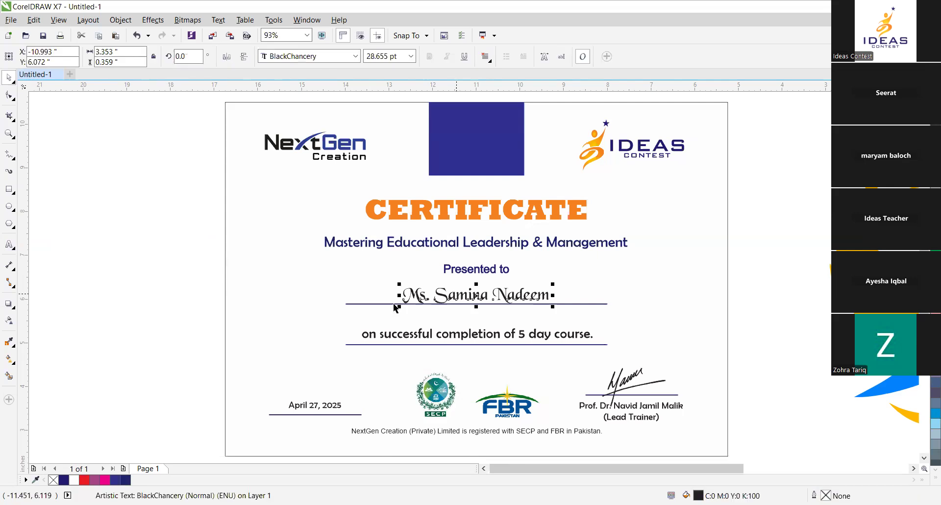
pyautogui.click(311, 56)
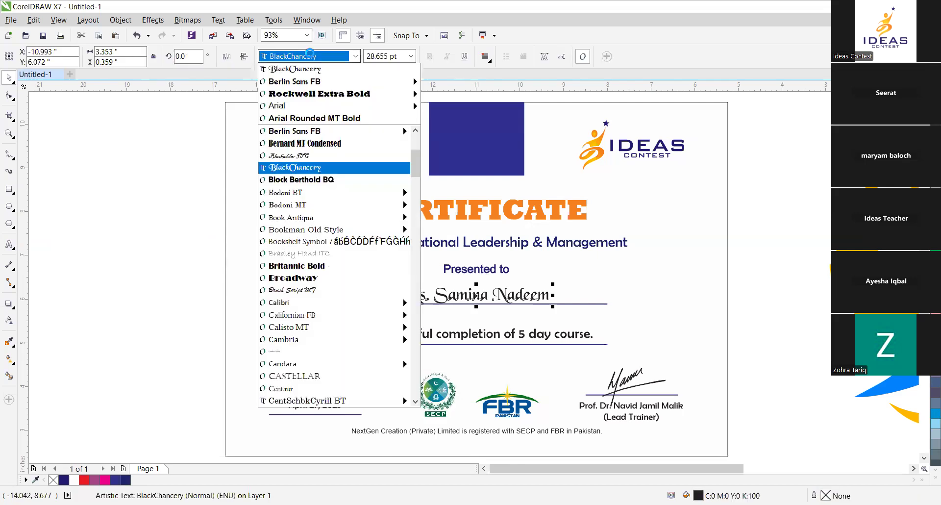
pyautogui.press('Escape')
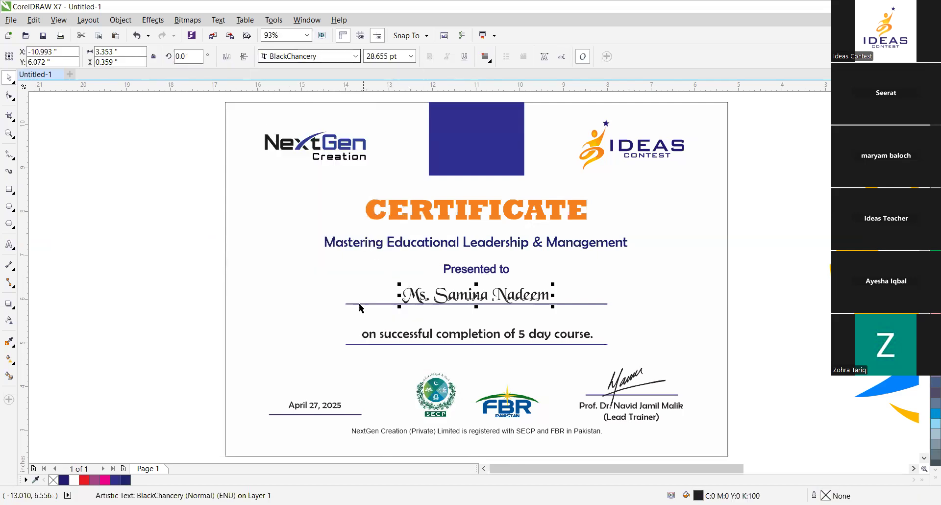
pyautogui.click(358, 304)
pyautogui.click(359, 304)
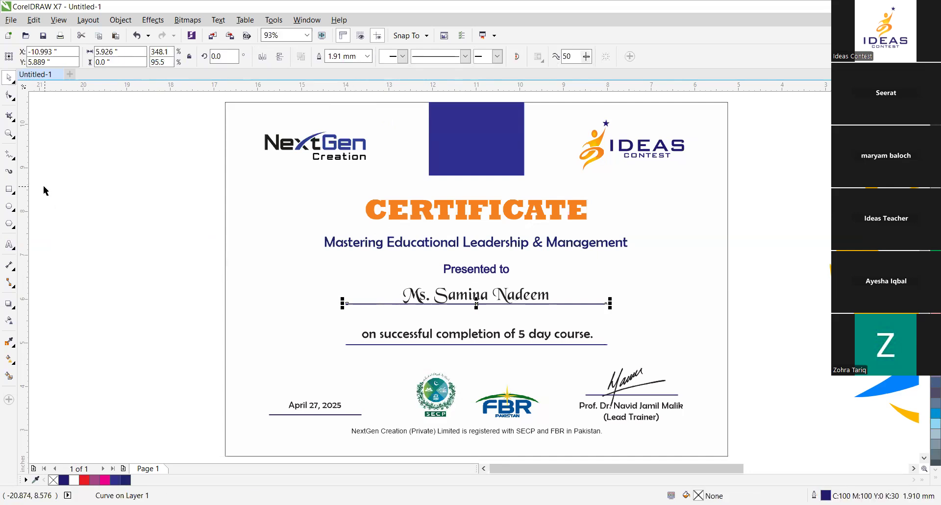
# Draw a straight horizontal line about 3.37 inches long to the left of the "Presented to" text with the Freehand tool.
pyautogui.click(9, 155)
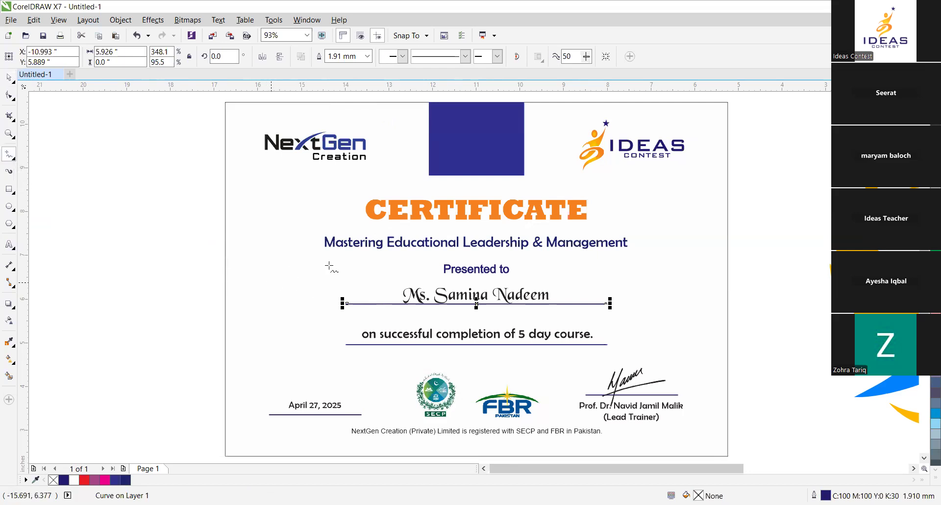
pyautogui.click(244, 269)
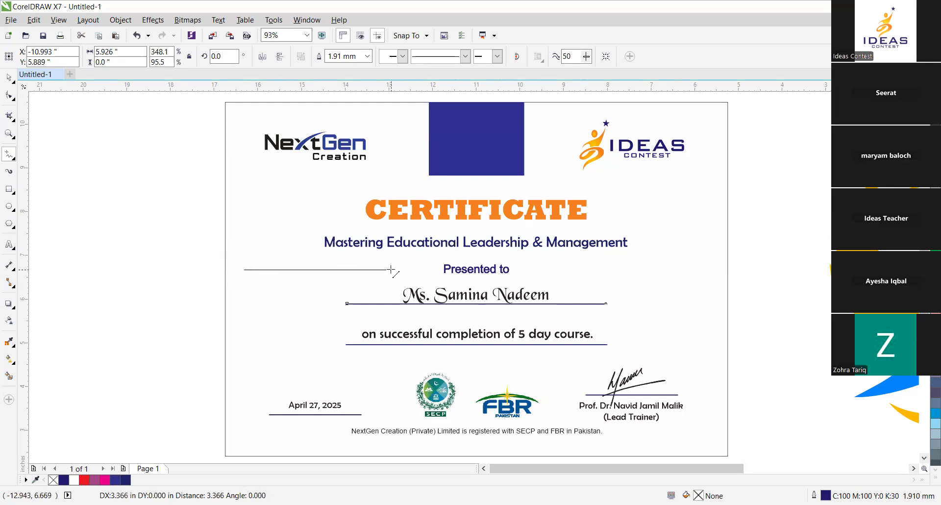
pyautogui.click(391, 269)
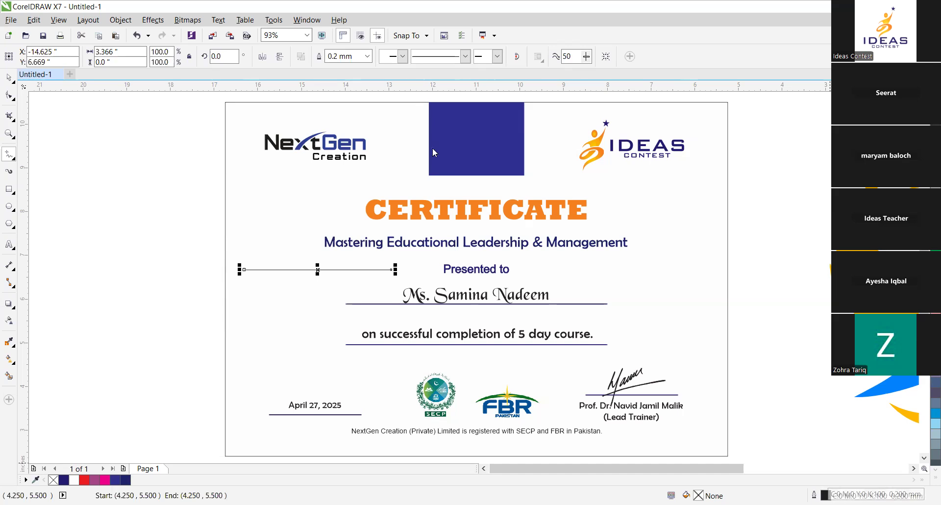
# Give the new line a 1.5 mm outline with round corners and round caps, placed behind the fill and scaling with the object.
pyautogui.press('F12')
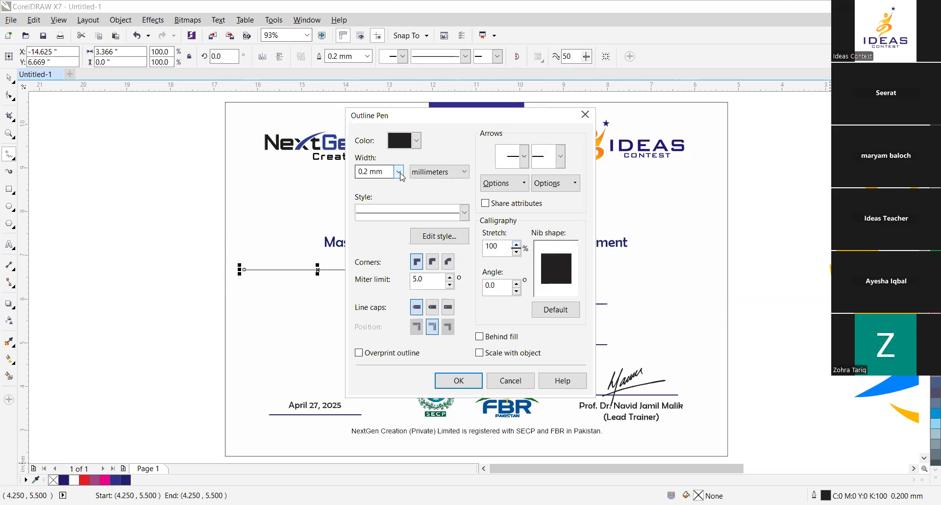
pyautogui.click(398, 172)
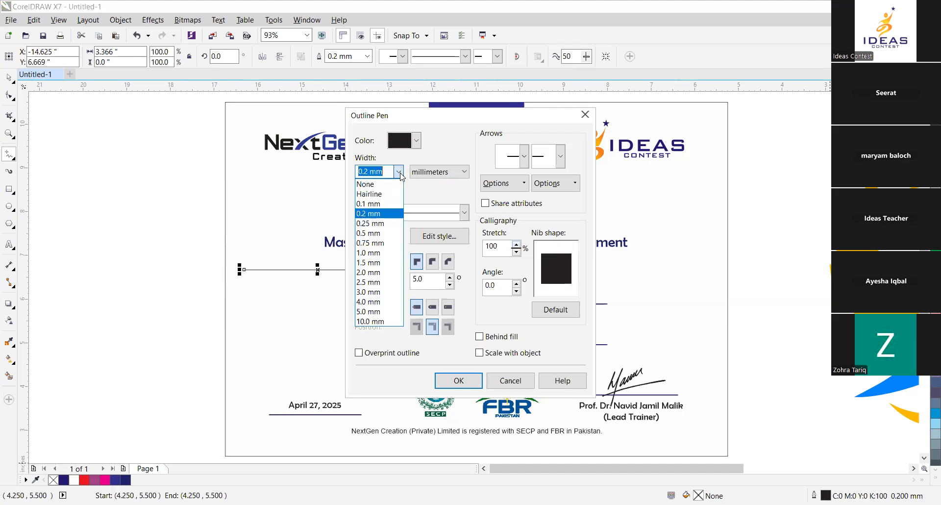
pyautogui.click(387, 263)
pyautogui.click(434, 262)
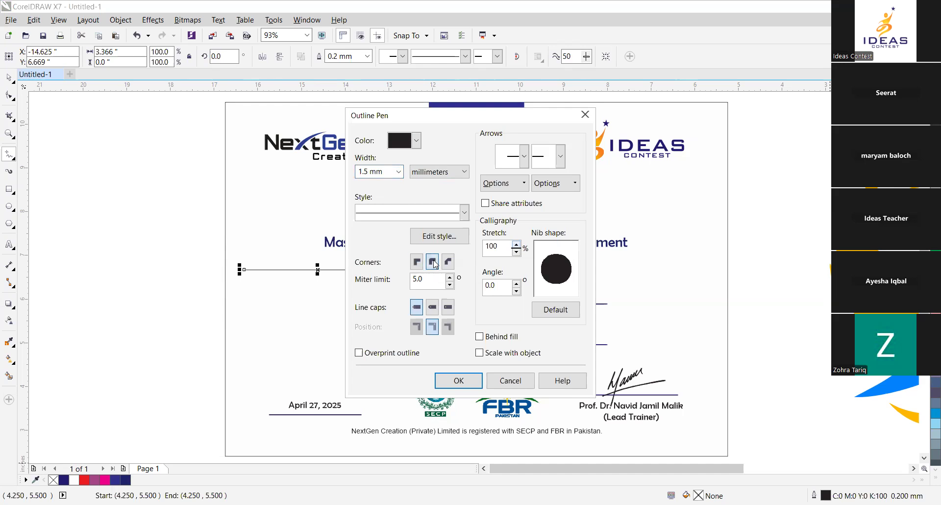
pyautogui.click(432, 306)
pyautogui.click(497, 338)
pyautogui.click(487, 356)
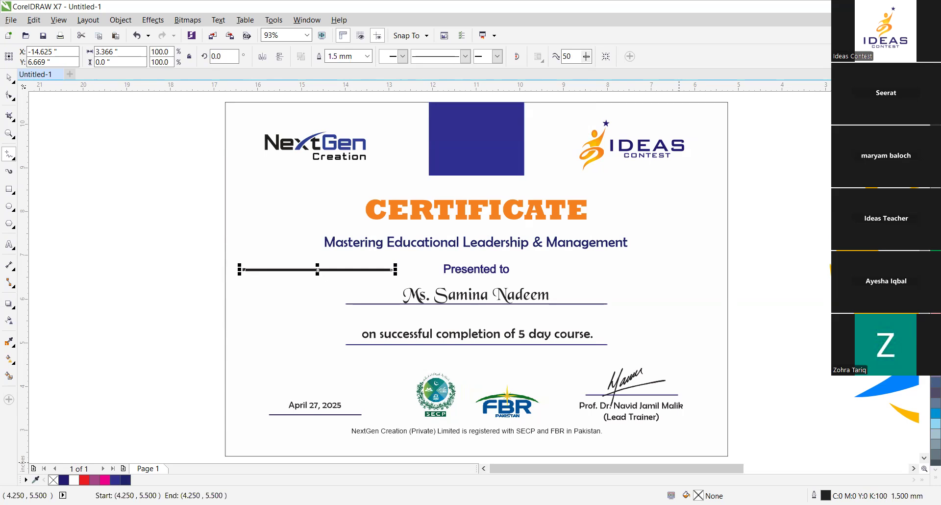
# Set the outline width of the new line beside the "Presented to" text to 1.0 mm.
pyautogui.press('F12')
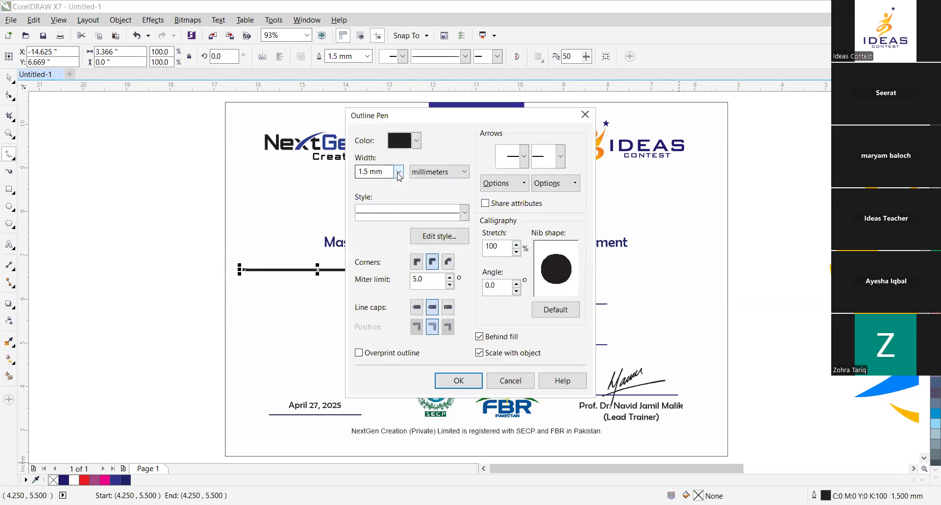
pyautogui.click(399, 172)
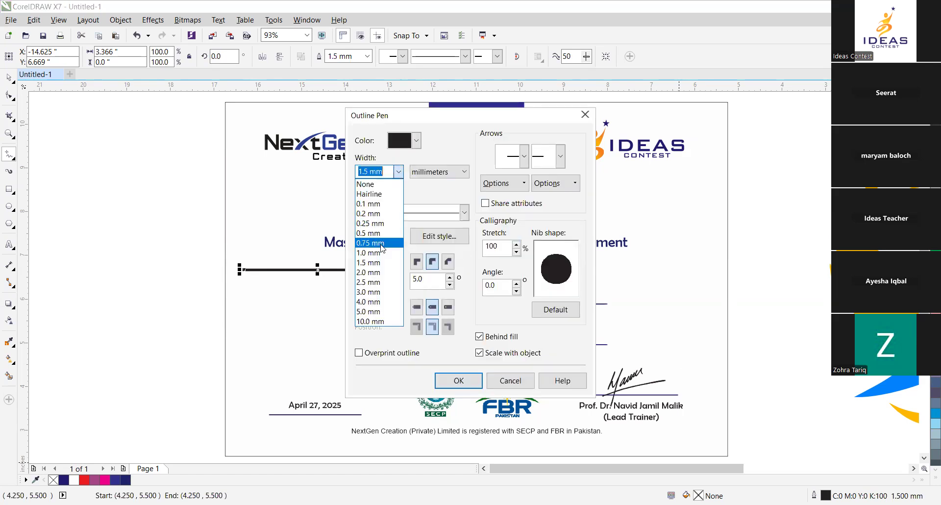
pyautogui.click(383, 253)
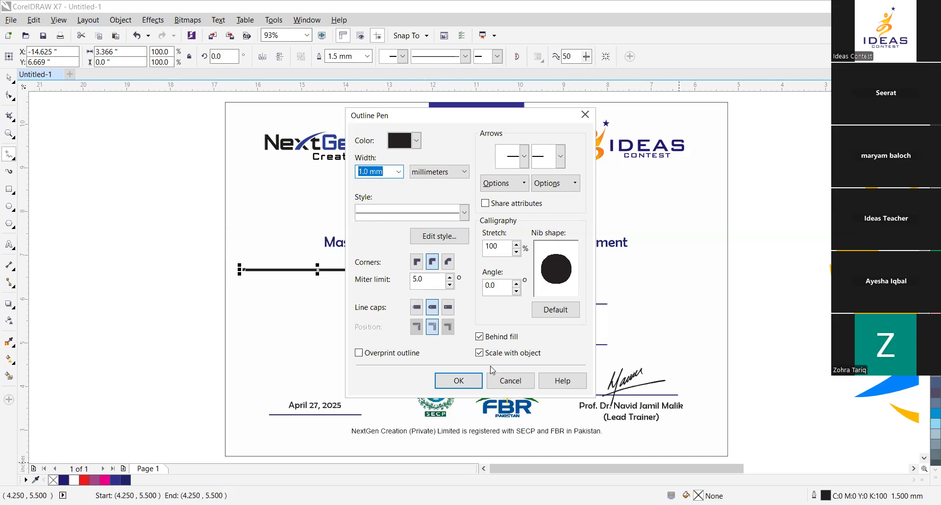
pyautogui.click(471, 381)
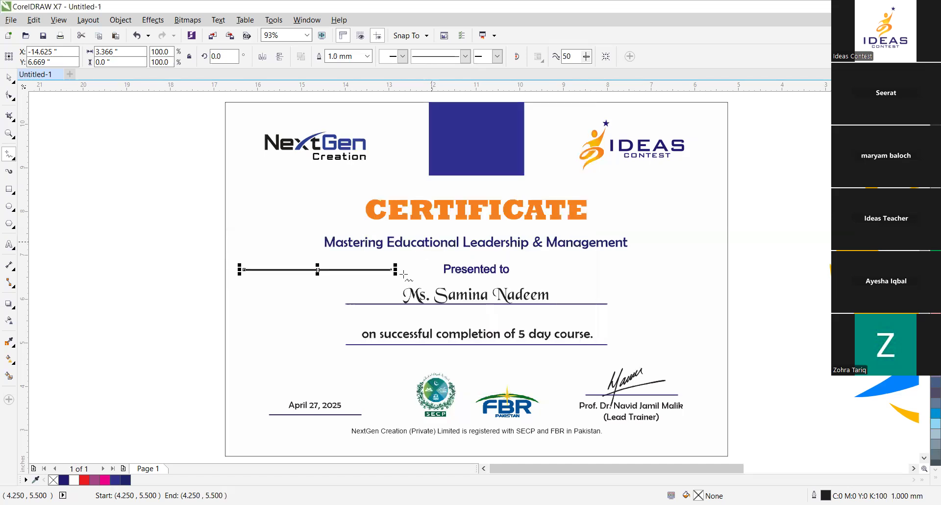
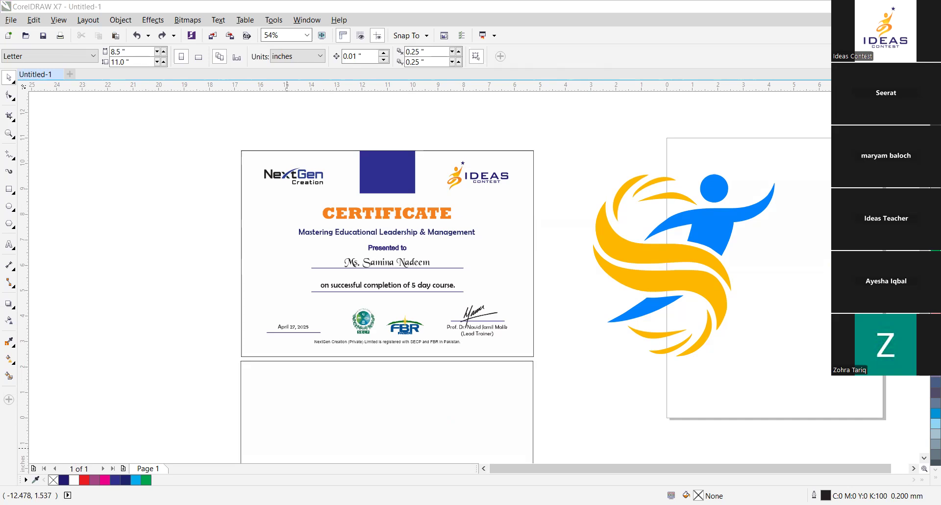
# Look at the sky blue background image in the Downloads folder in File Explorer and return to CorelDRAW.
pyautogui.click(710, 109)
pyautogui.hotkey('alt', 'Tab')
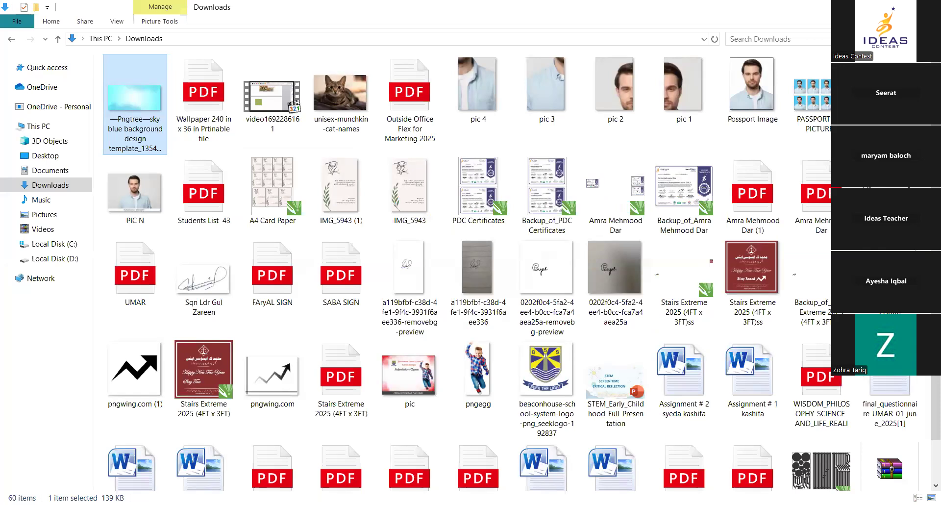
pyautogui.hotkey('alt', 'Tab')
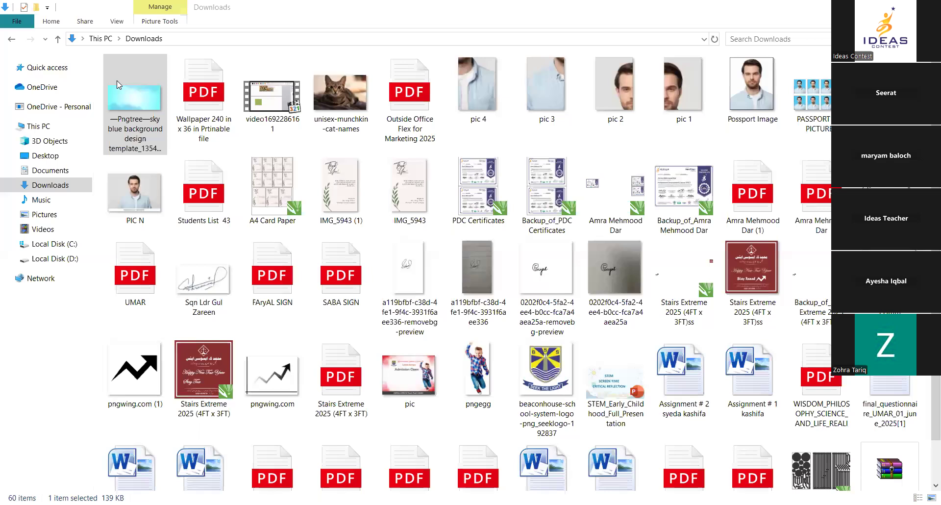
pyautogui.hotkey('alt', 'Tab')
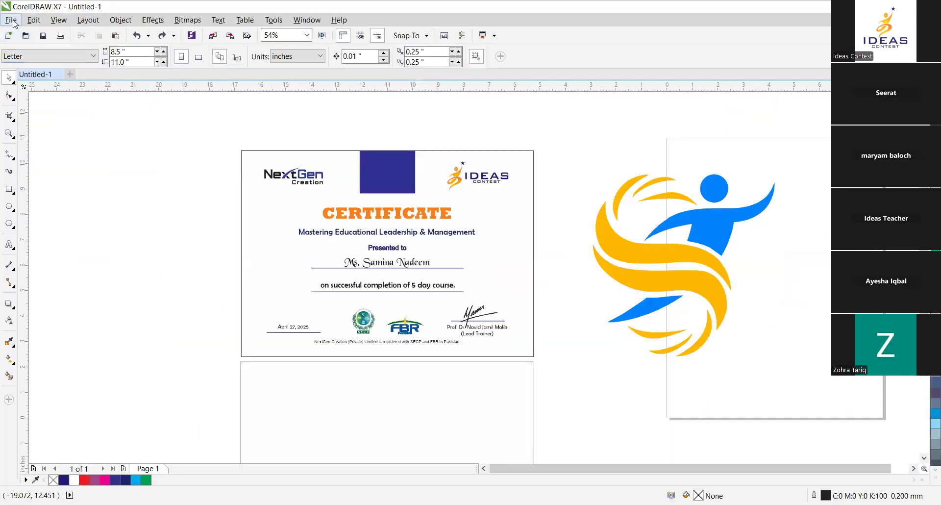
# Import the Pngtree sky blue background PNG from Downloads and place it about 15.83 inches wide over the certificate area.
pyautogui.click(11, 20)
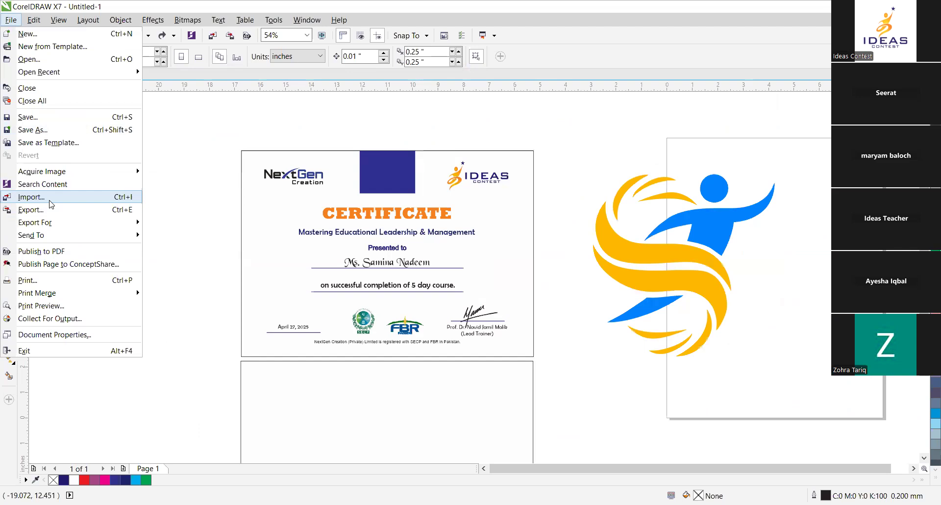
pyautogui.click(51, 204)
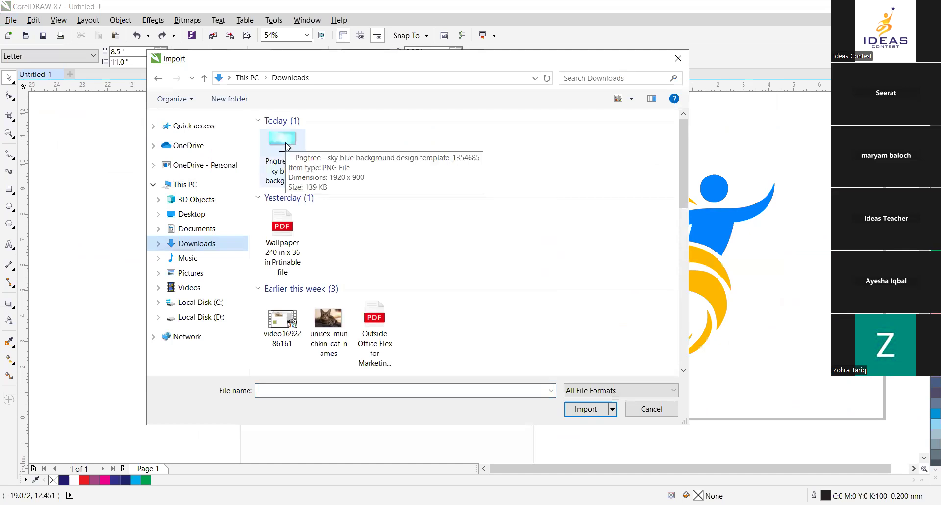
pyautogui.doubleClick(287, 147)
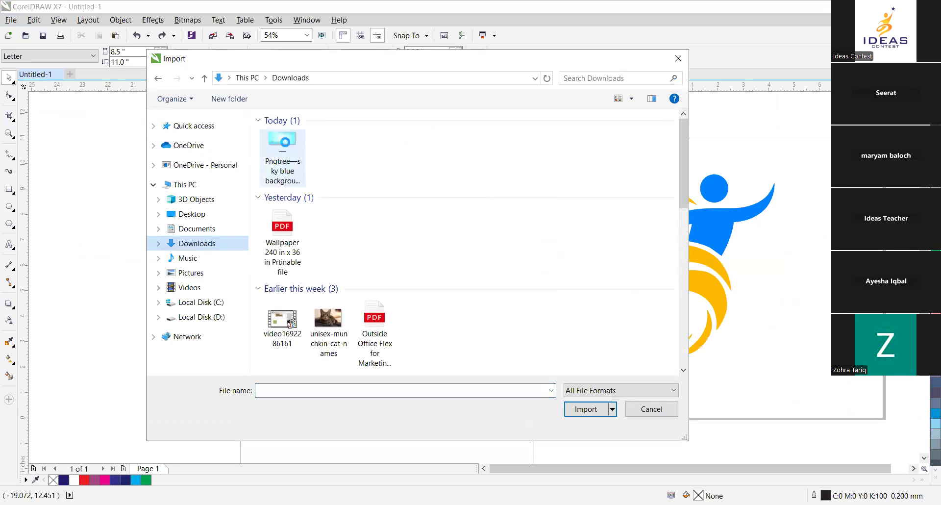
pyautogui.moveTo(41, 127); pyautogui.dragTo(443, 338)
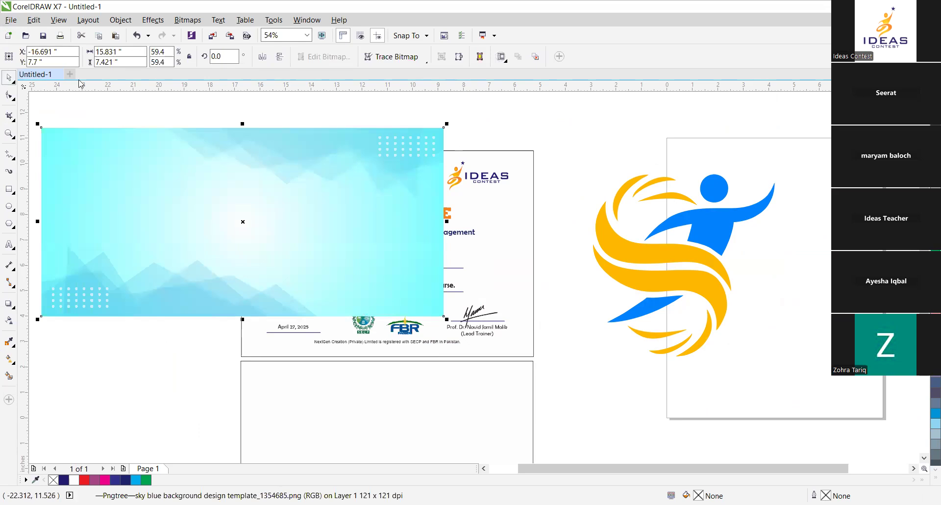
pyautogui.click(100, 102)
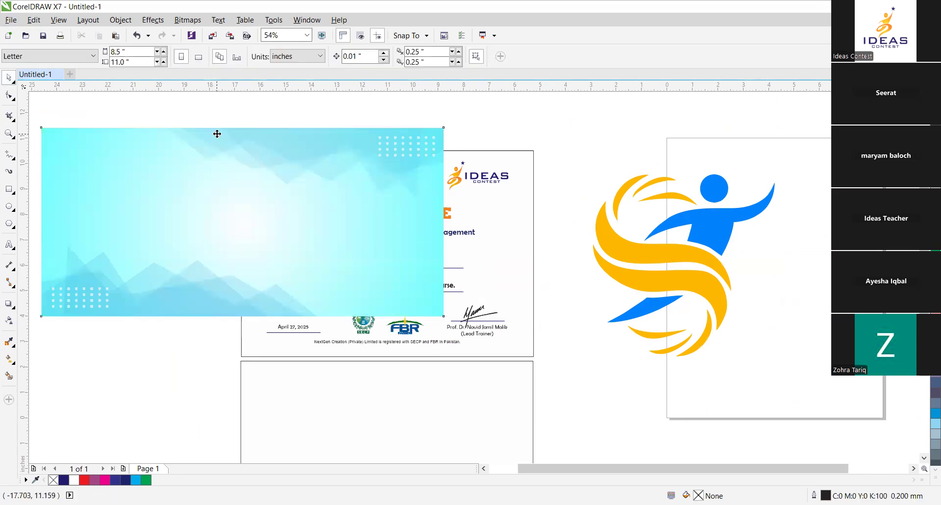
# Move the imported sky blue background off the certificate to the area beside it, over the large logo, and clear the selection.
pyautogui.click(217, 133)
pyautogui.moveTo(198, 156); pyautogui.dragTo(707, 390)
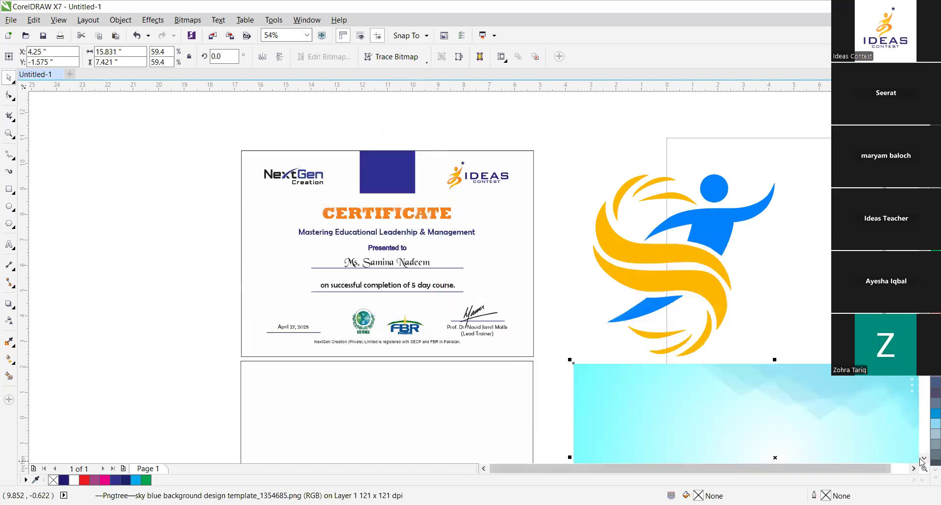
pyautogui.click(924, 459)
pyautogui.click(924, 458)
pyautogui.click(924, 458)
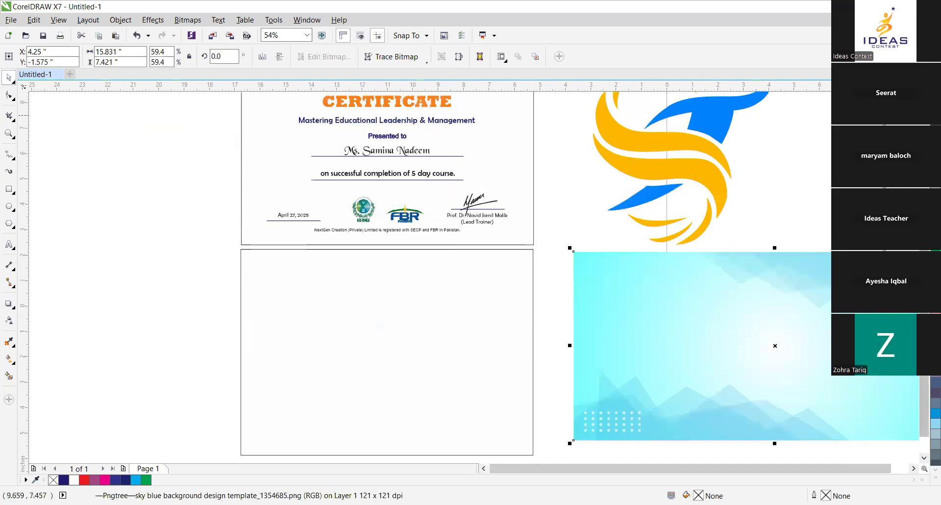
pyautogui.scroll(2, 771, 375)
pyautogui.moveTo(766, 378); pyautogui.dragTo(734, 195)
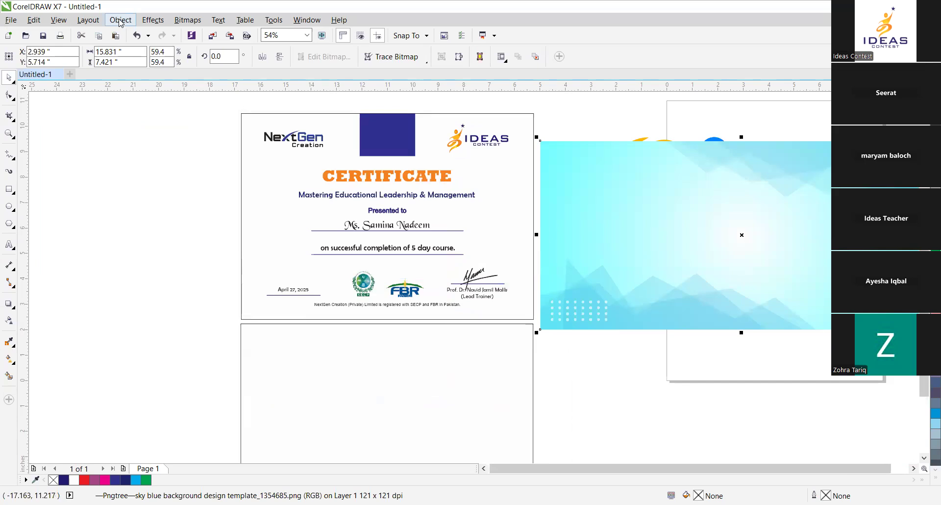
pyautogui.click(162, 183)
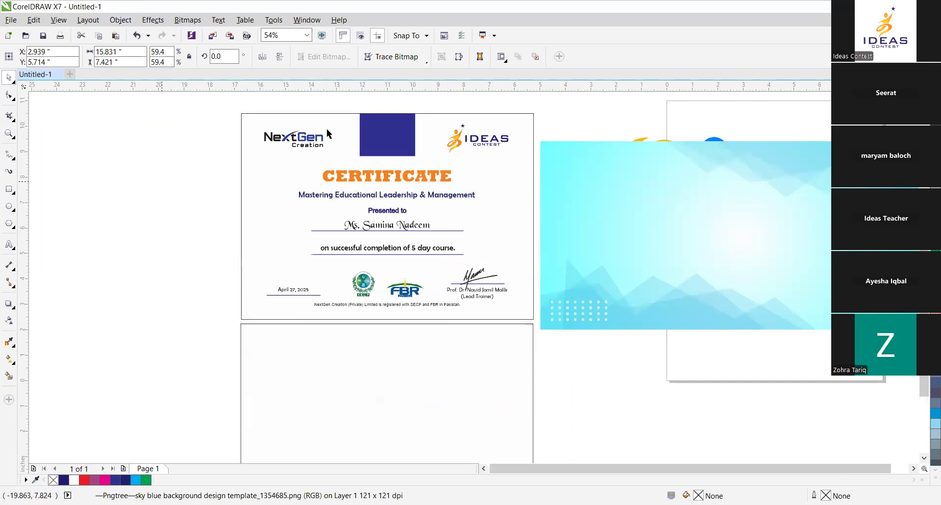
# PowerClip the sky blue background image inside the certificate's white background rectangle.
pyautogui.click(612, 209)
pyautogui.click(123, 23)
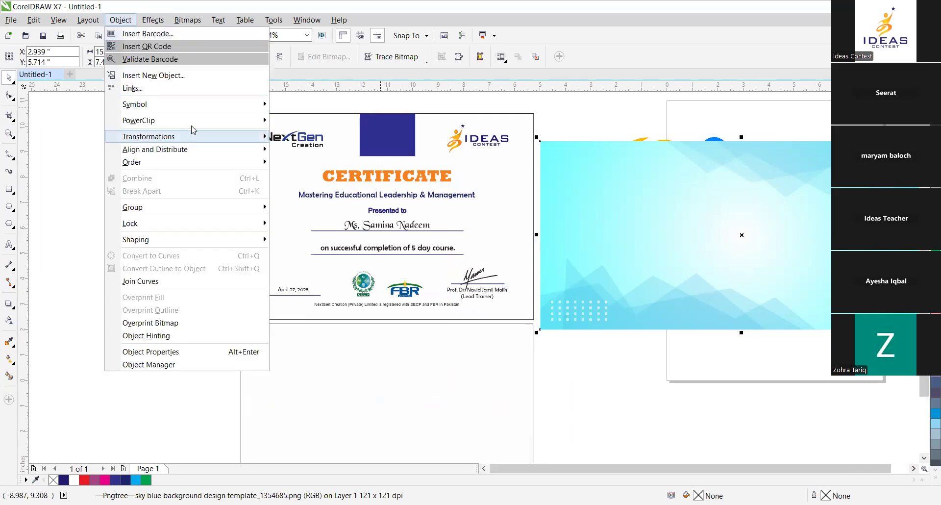
pyautogui.moveTo(196, 126)
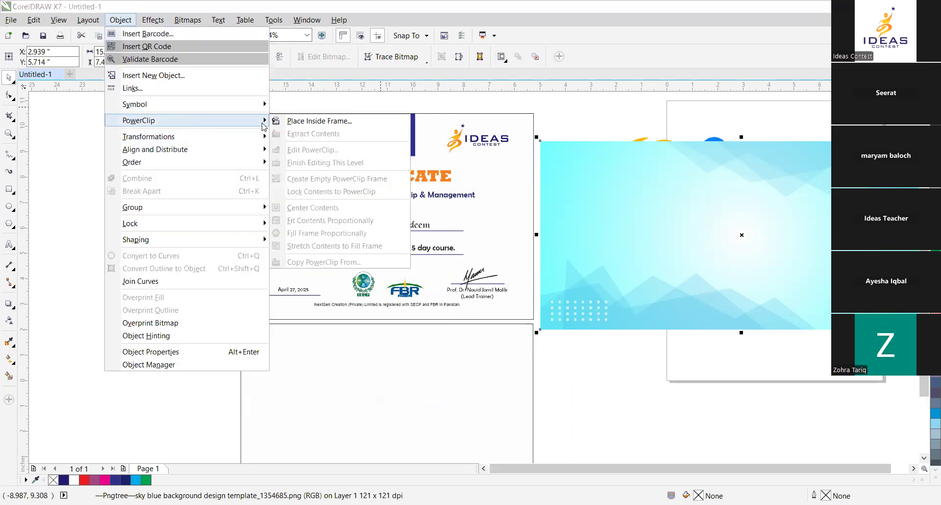
pyautogui.click(300, 125)
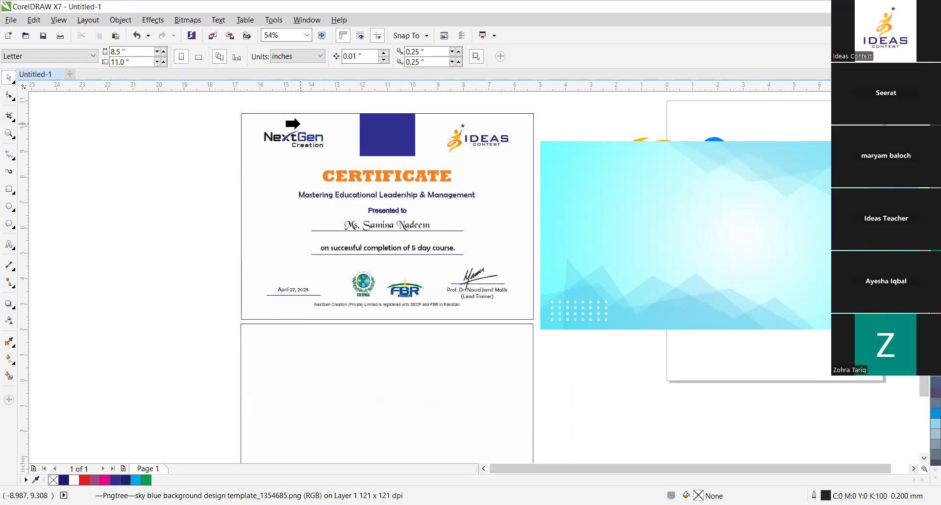
pyautogui.click(252, 119)
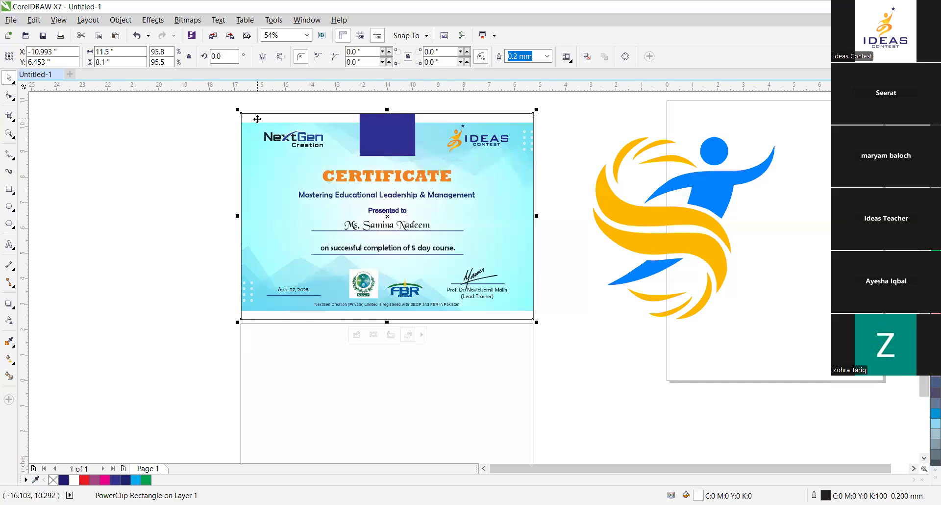
# Edit the PowerClip contents and enlarge the background image proportionally to about 17.43 inches wide so it covers the frame's height.
pyautogui.rightClick(264, 171)
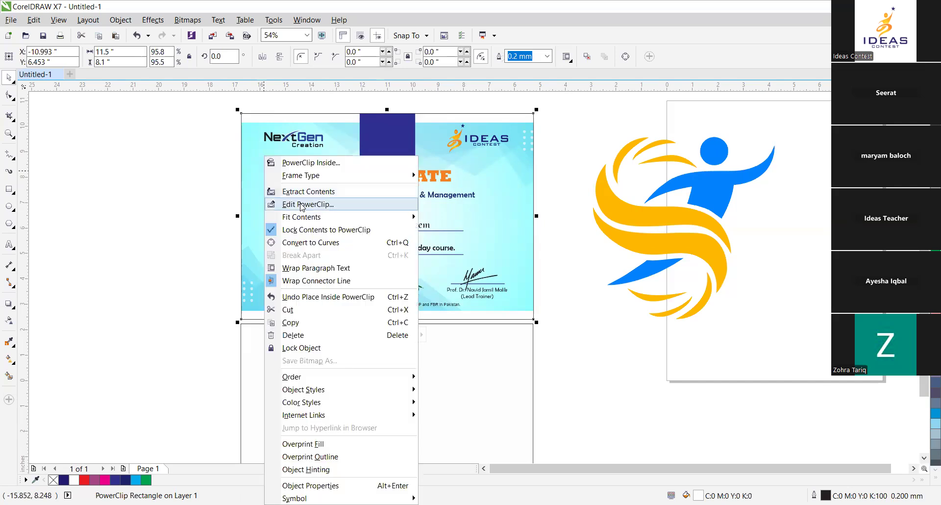
pyautogui.click(301, 205)
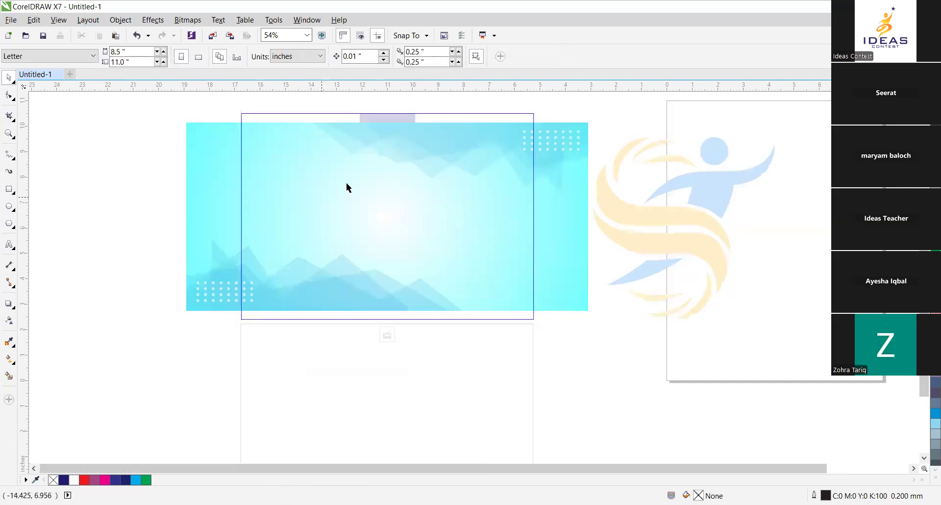
pyautogui.click(468, 134)
pyautogui.moveTo(591, 313); pyautogui.dragTo(611, 322)
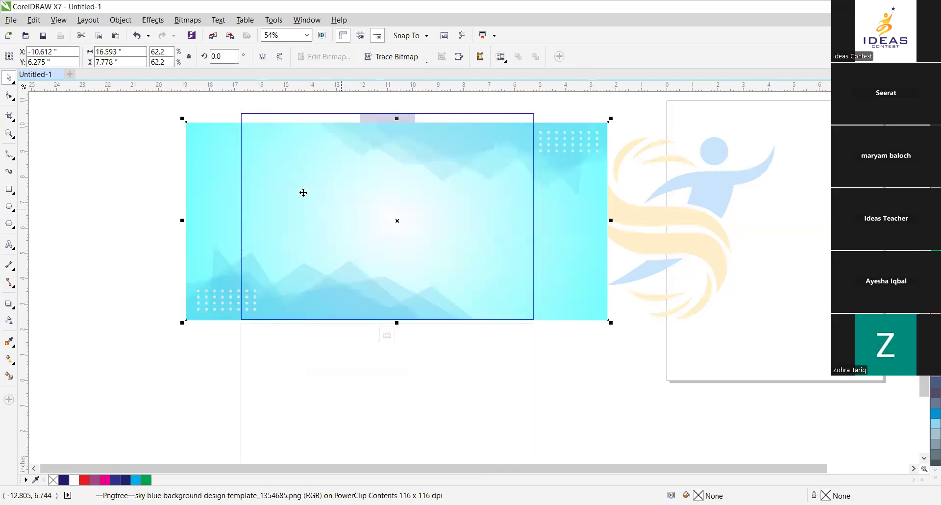
pyautogui.moveTo(169, 103); pyautogui.dragTo(162, 97)
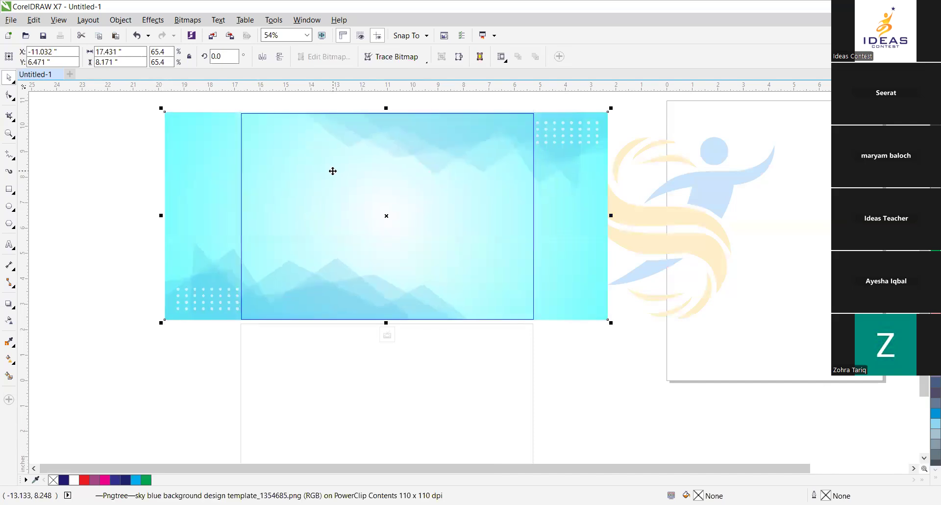
# Shift the background image so its lower-left dot pattern lies inside the certificate frame, and finish editing the PowerClip.
pyautogui.moveTo(311, 177); pyautogui.dragTo(346, 175)
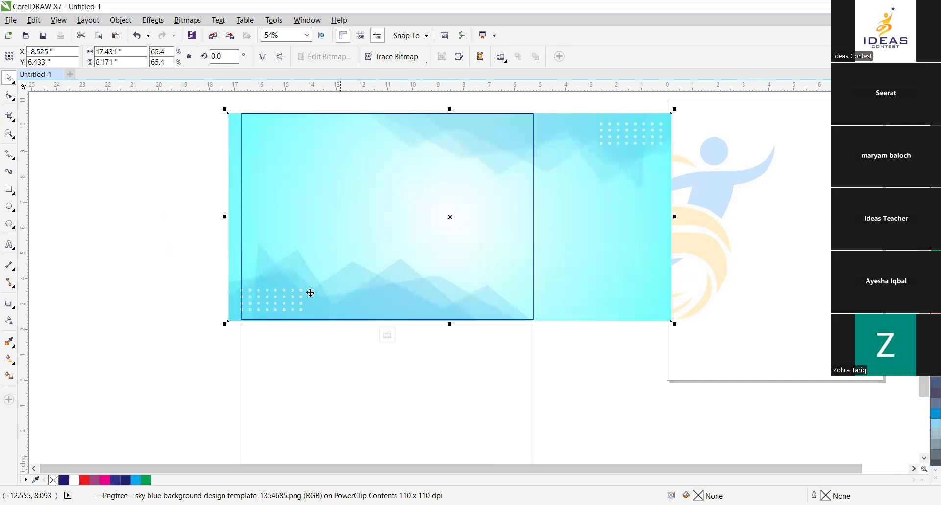
pyautogui.moveTo(284, 292); pyautogui.dragTo(301, 293)
pyautogui.click(370, 235)
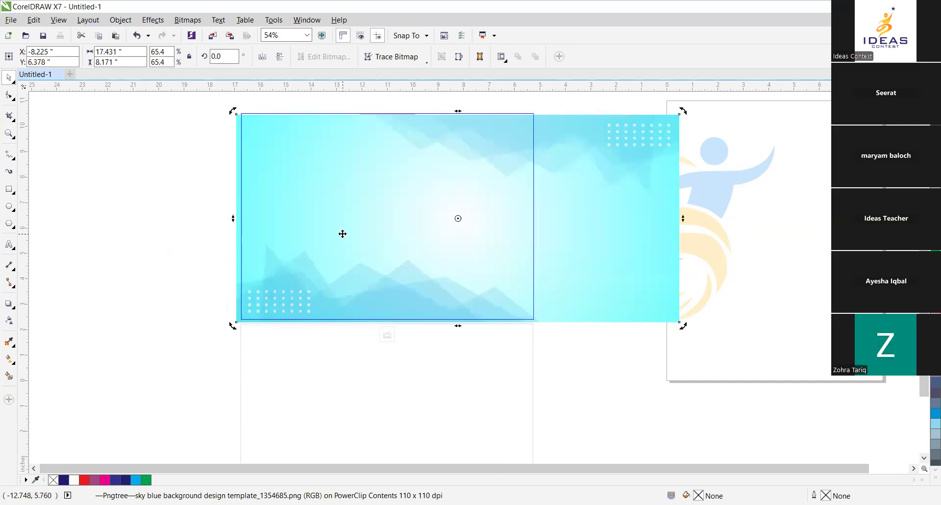
pyautogui.rightClick(342, 234)
pyautogui.click(379, 242)
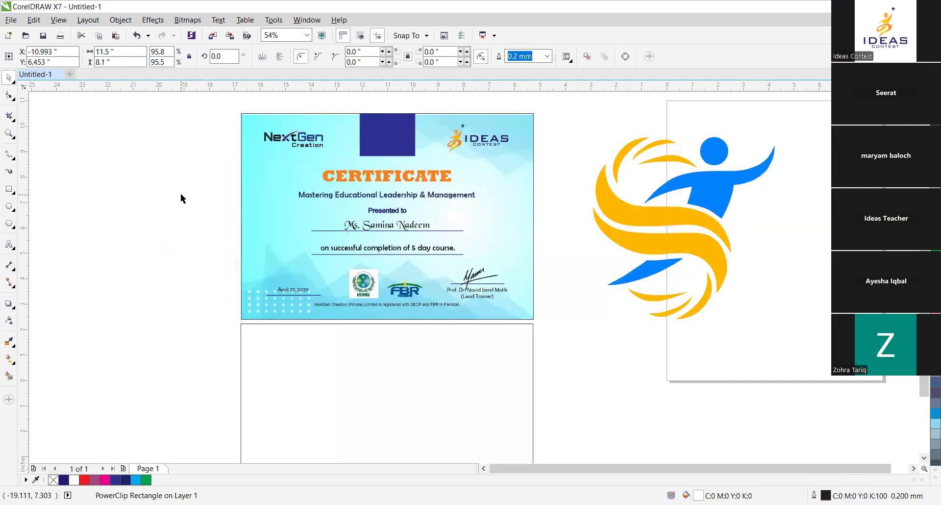
# Examine the certificate over its new background up close, including the SECP emblem, the background frame and the NextGen logo.
pyautogui.click(181, 193)
pyautogui.press('z')
pyautogui.moveTo(224, 102); pyautogui.dragTo(554, 323)
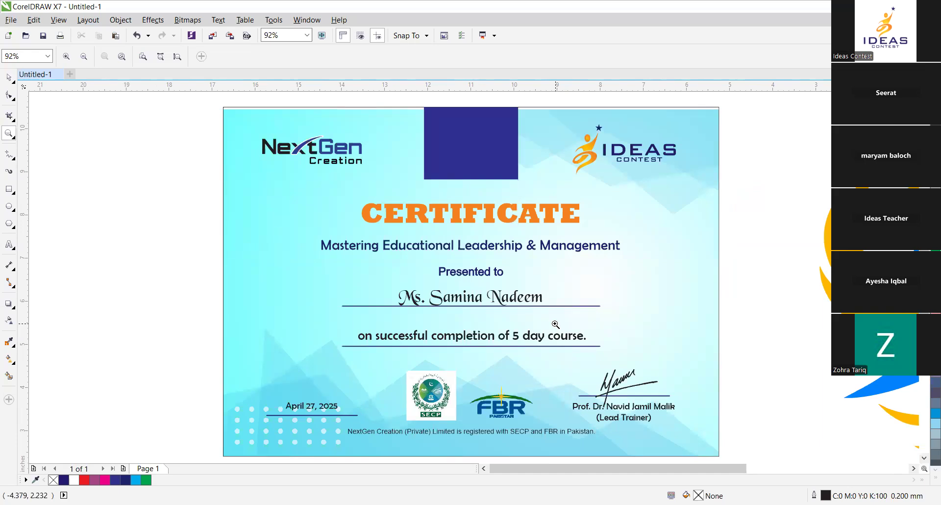
pyautogui.click(11, 79)
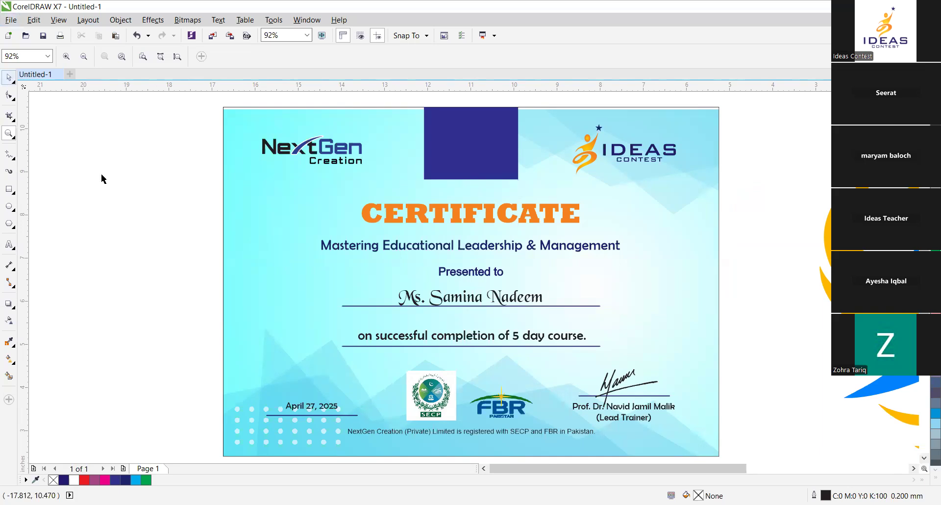
pyautogui.click(429, 393)
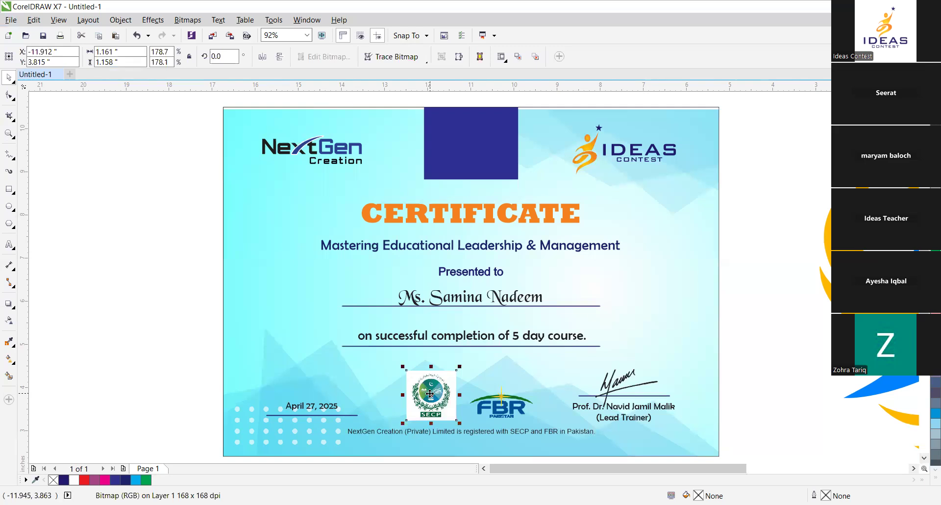
pyautogui.click(256, 203)
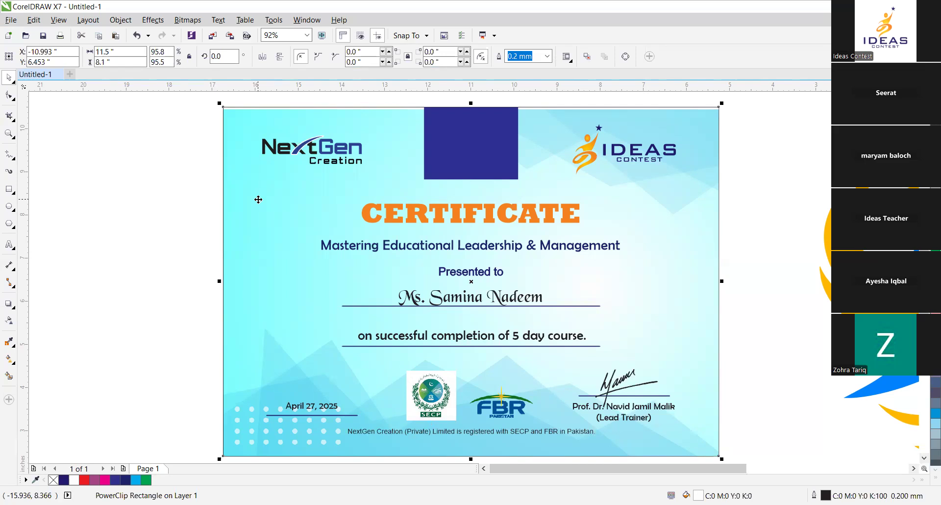
pyautogui.click(127, 145)
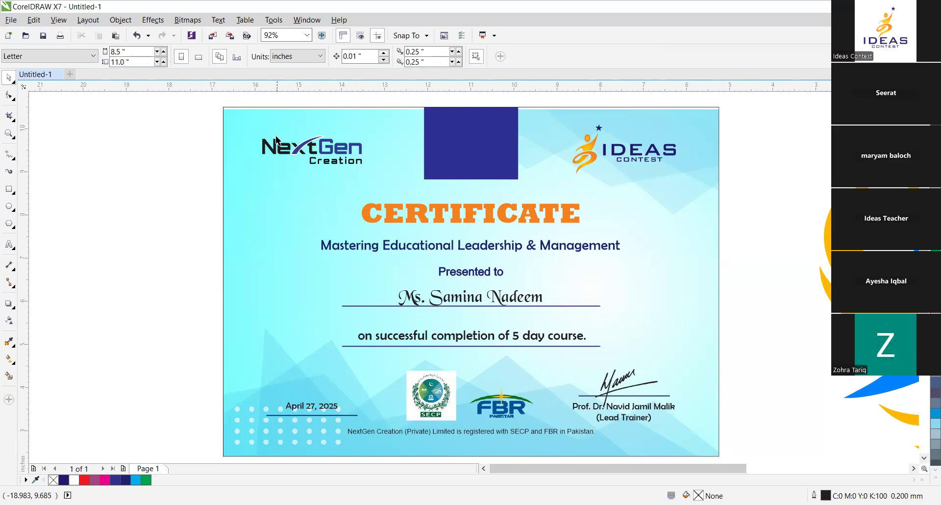
pyautogui.click(277, 142)
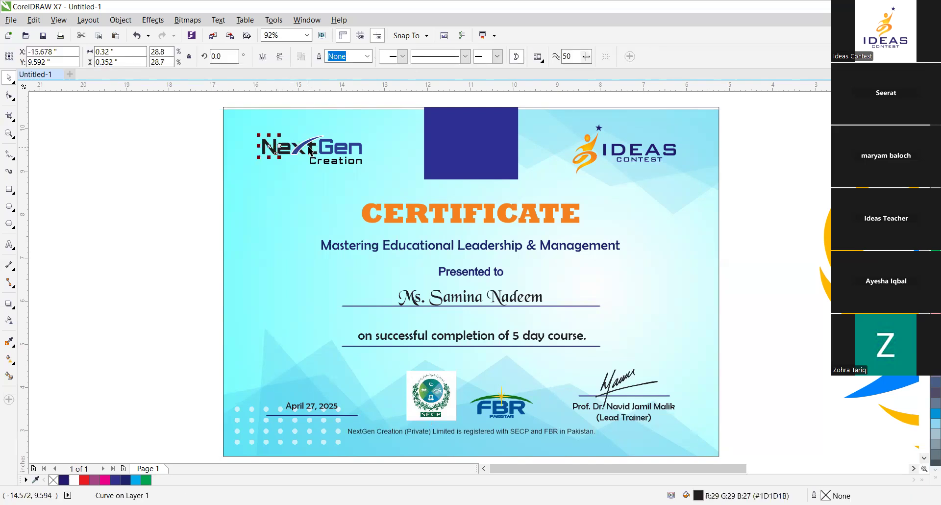
pyautogui.click(511, 219)
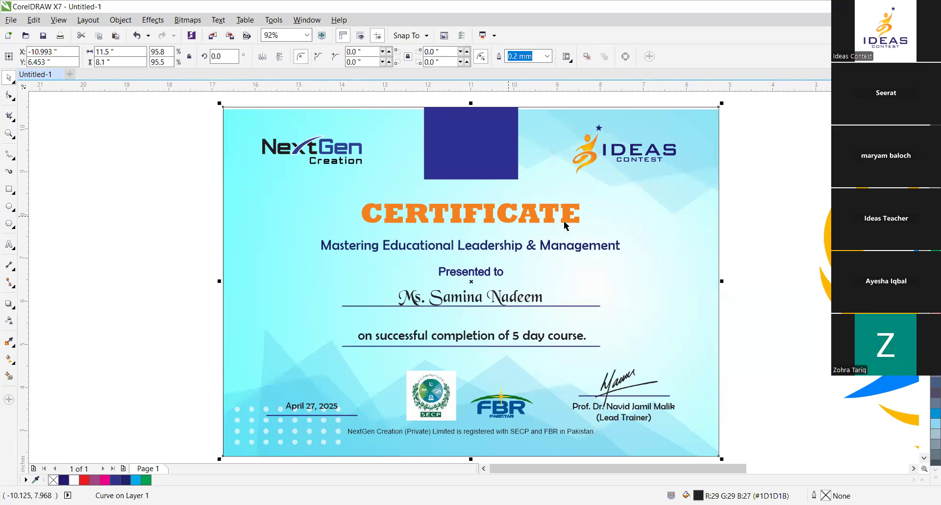
# Undo the background image's shift, enlargement and PowerClip placement, returning the certificate frame to its plain white fill.
pyautogui.click(780, 190)
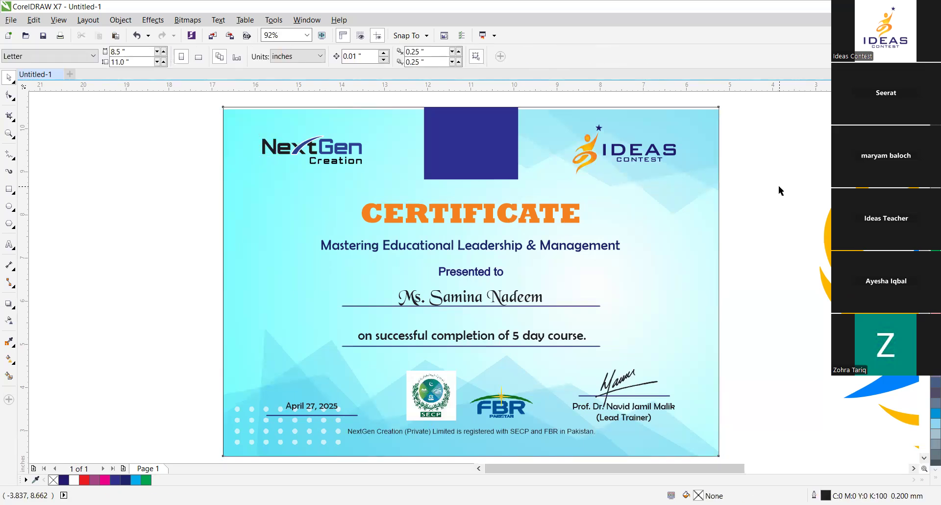
pyautogui.hotkey('ctrl', 'z')
pyautogui.hotkey('ctrl', 'z')
pyautogui.hotkey('ctrl', 'z')
pyautogui.hotkey('ctrl', 'z')
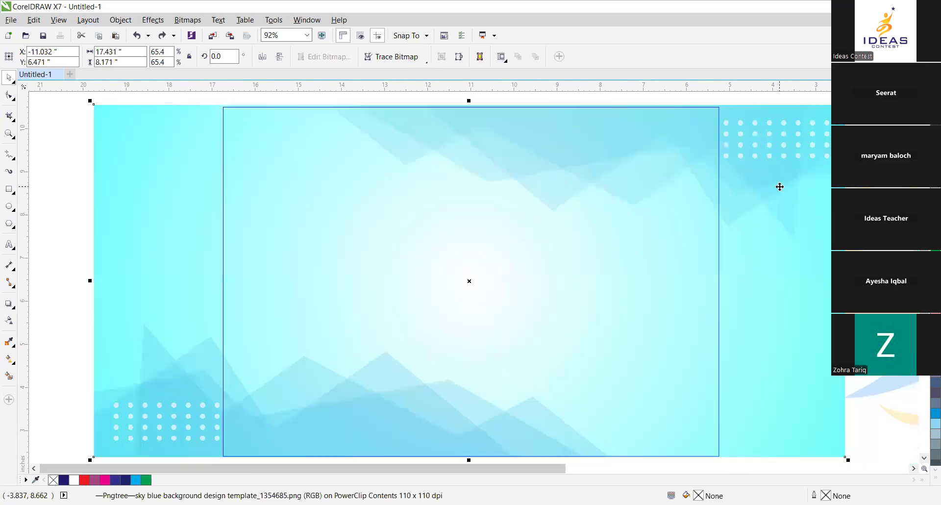
pyautogui.hotkey('ctrl', 'z')
pyautogui.hotkey('ctrl', 'z')
pyautogui.hotkey('ctrl', 'z')
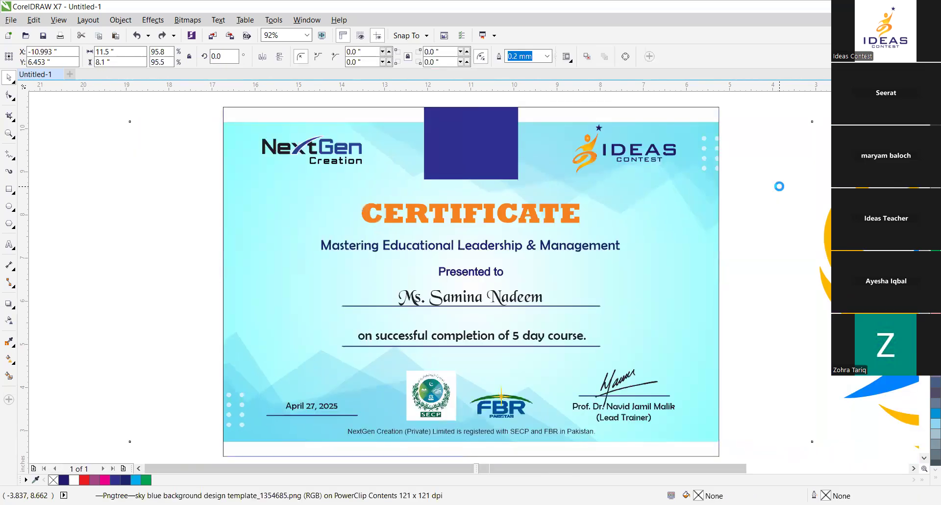
pyautogui.hotkey('ctrl', 'z')
pyautogui.hotkey('ctrl', 'z')
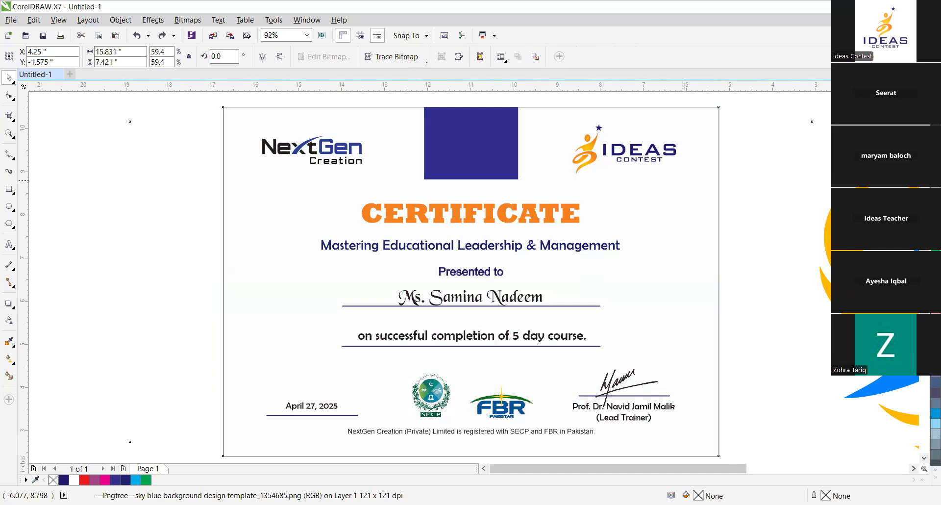
# Fill the certificate's white background rectangle with the dark blue palette colour.
pyautogui.click(683, 180)
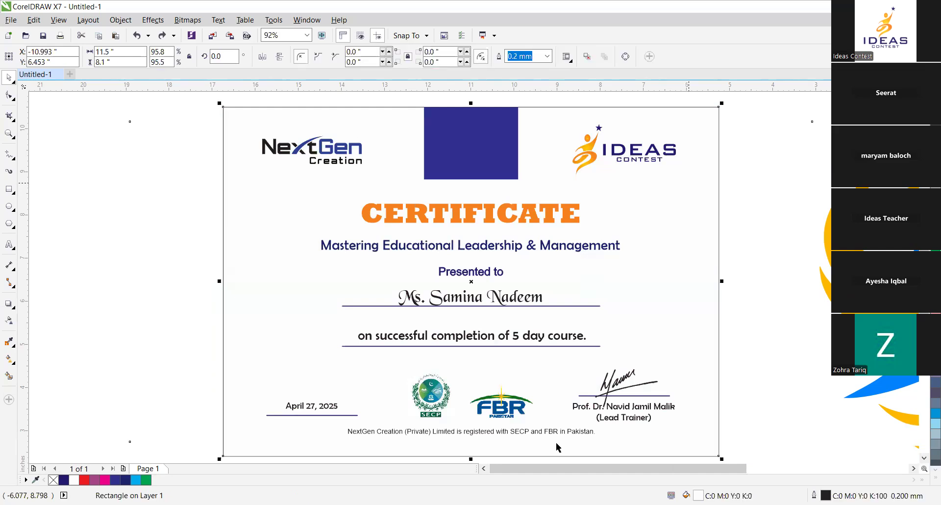
pyautogui.click(116, 480)
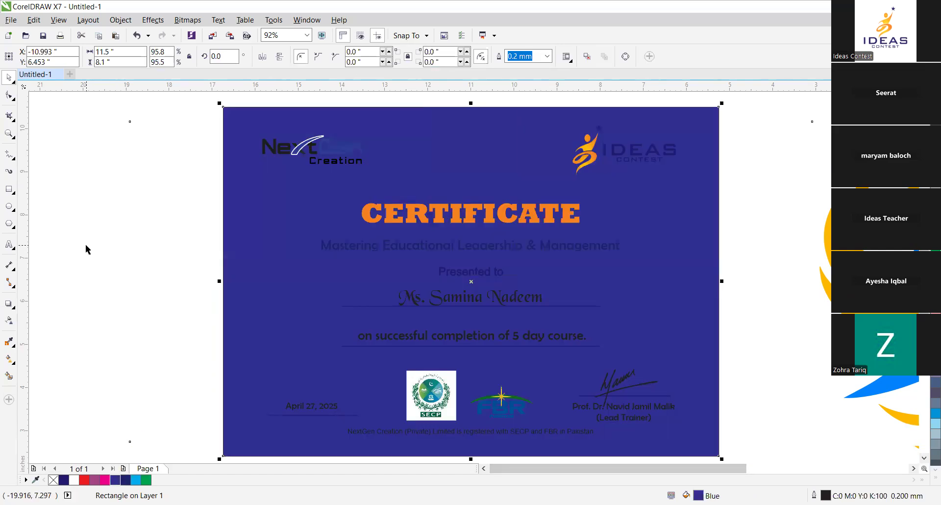
pyautogui.click(85, 244)
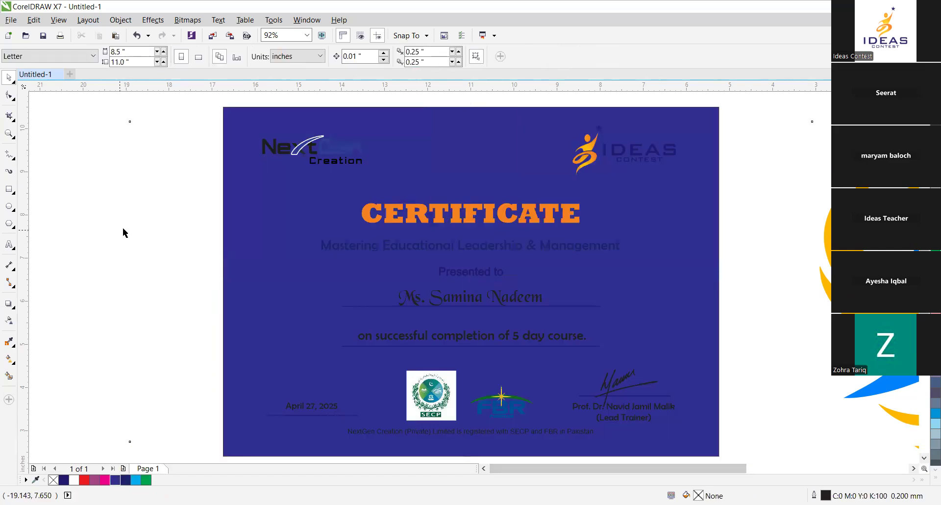
# Recolour the certificate's central text, from the course title to the completion line, white.
pyautogui.click(267, 218)
pyautogui.click(176, 186)
pyautogui.moveTo(168, 235); pyautogui.dragTo(641, 351)
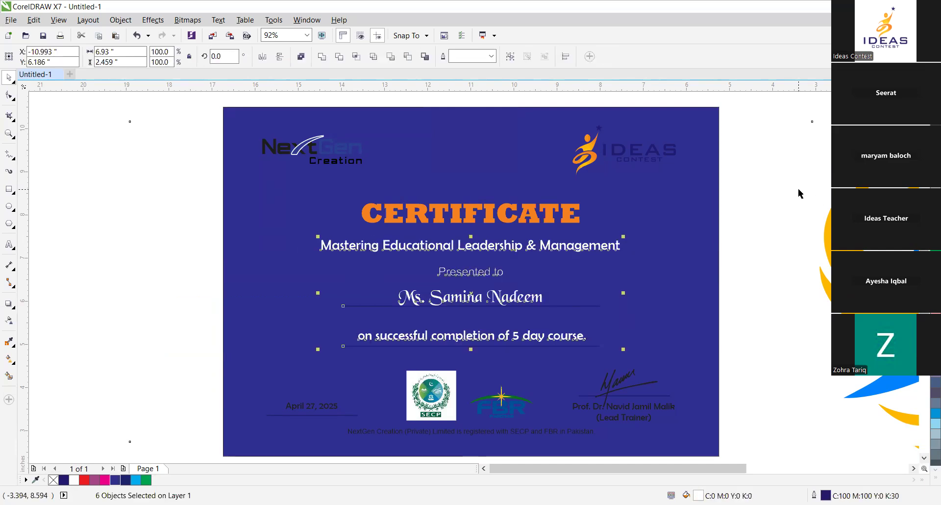
pyautogui.click(736, 141)
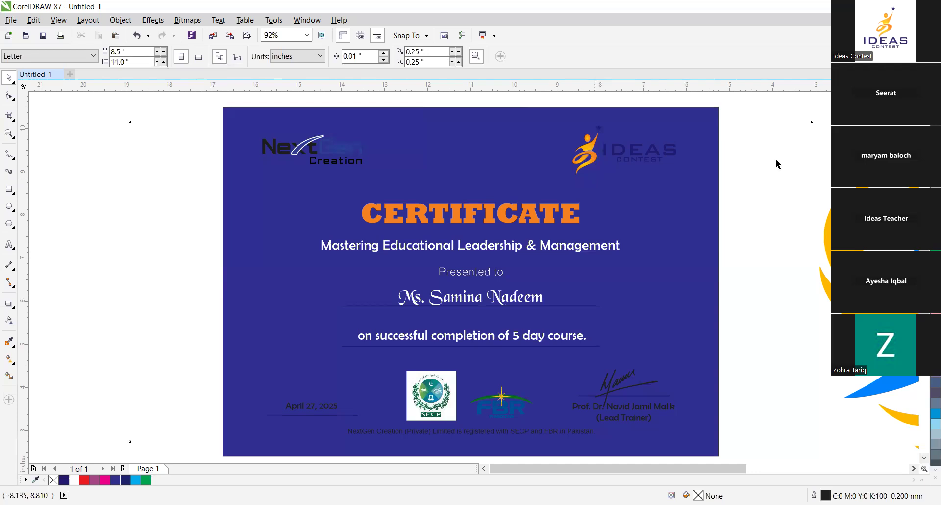
# Ungroup the IDEAS Contest logo, and recolour its lettering and the whole NextGen Creation logo white.
pyautogui.click(659, 152)
pyautogui.click(383, 57)
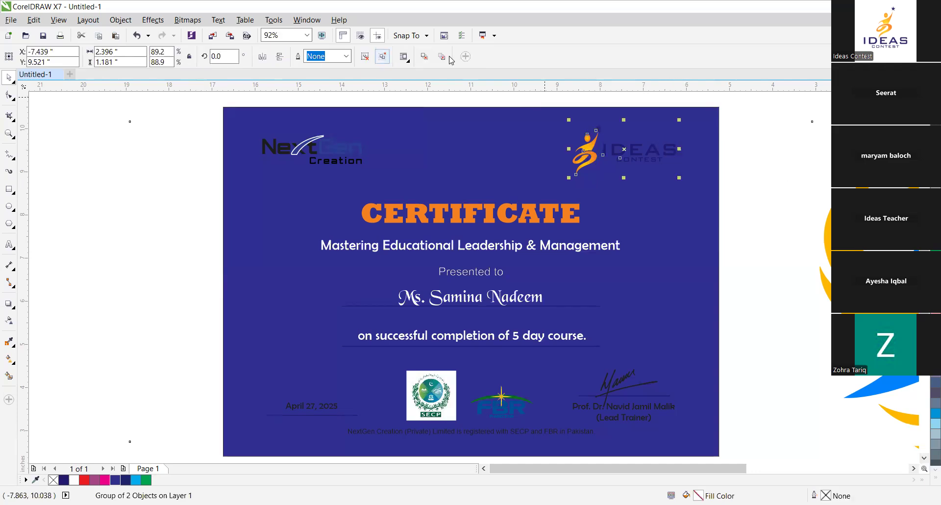
pyautogui.moveTo(763, 137); pyautogui.dragTo(602, 183)
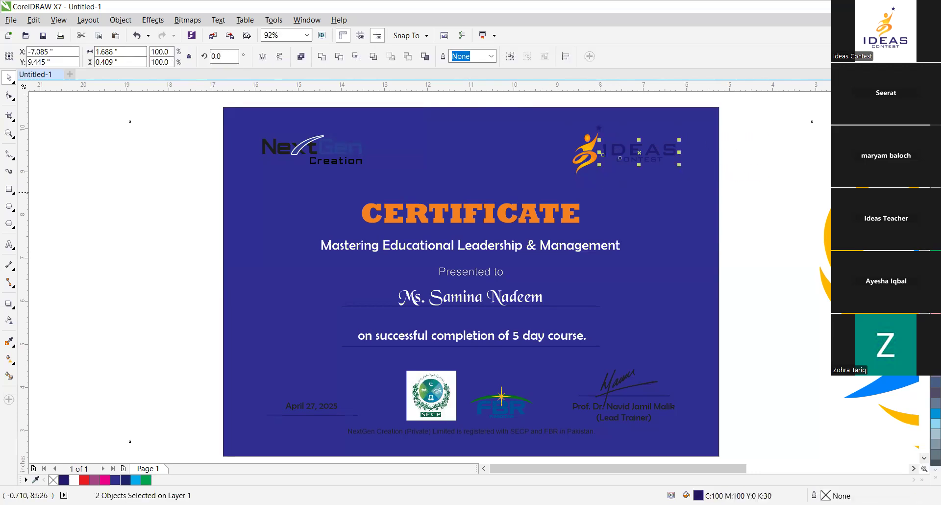
pyautogui.moveTo(157, 120); pyautogui.dragTo(370, 196)
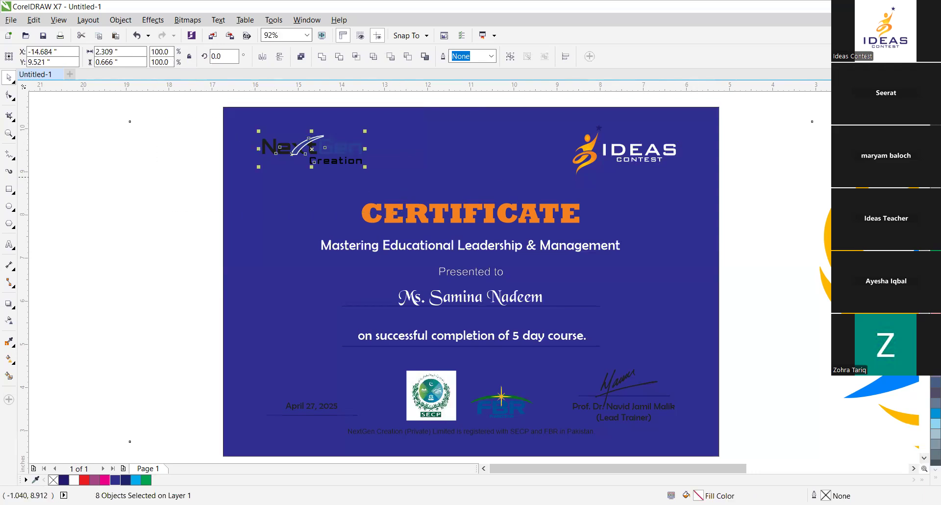
pyautogui.click(934, 181)
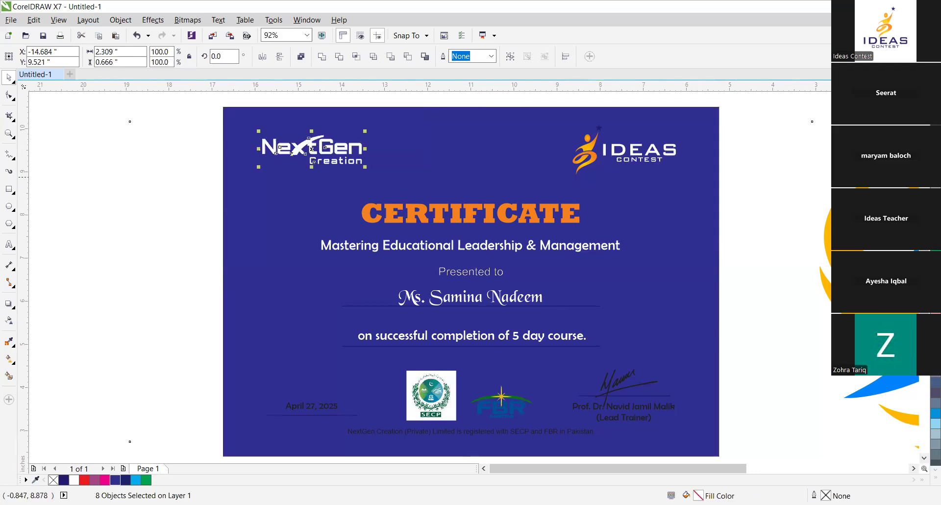
pyautogui.click(781, 152)
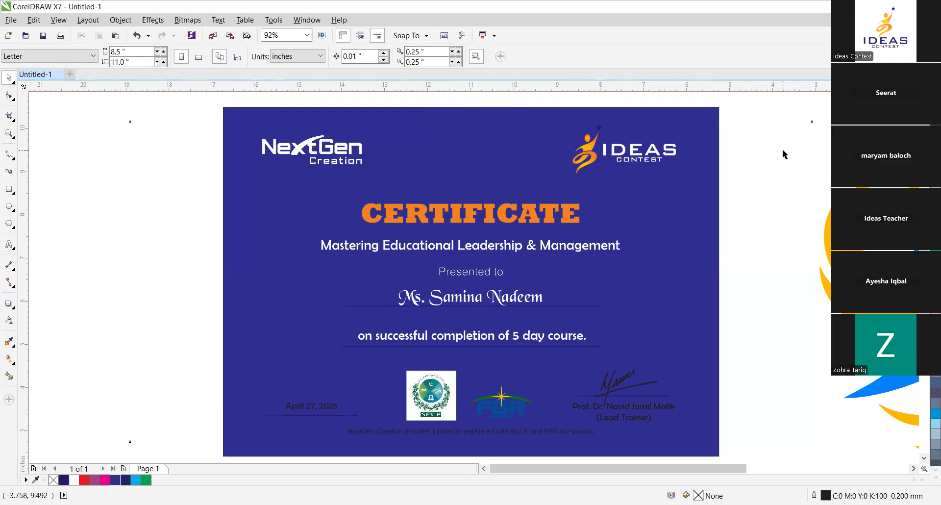
# Undo the white recolouring of the logos and text and the blue fill of the certificate background.
pyautogui.hotkey('ctrl', 'z')
pyautogui.hotkey('ctrl', 'z')
pyautogui.hotkey('ctrl', 'z')
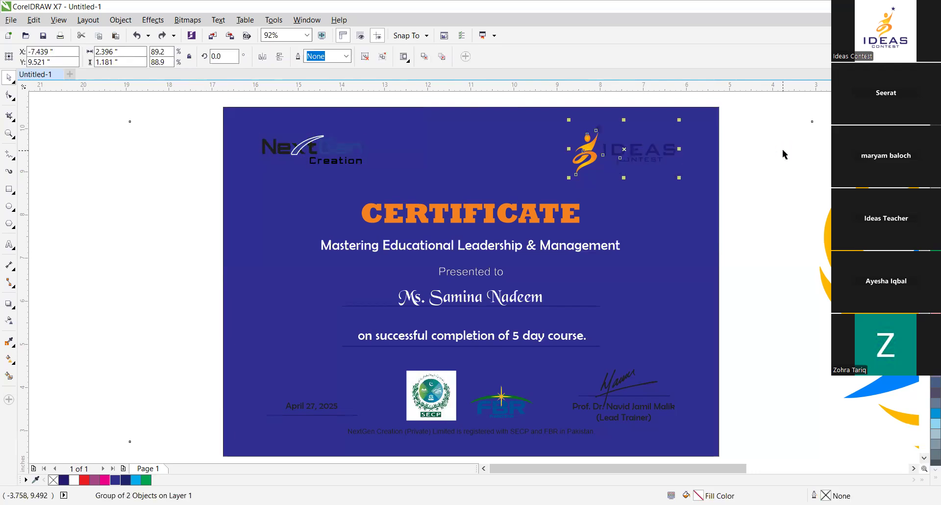
pyautogui.hotkey('ctrl', 'z')
pyautogui.hotkey('ctrl', 'z')
pyautogui.hotkey('ctrl', 'z')
pyautogui.hotkey('ctrl', 'z')
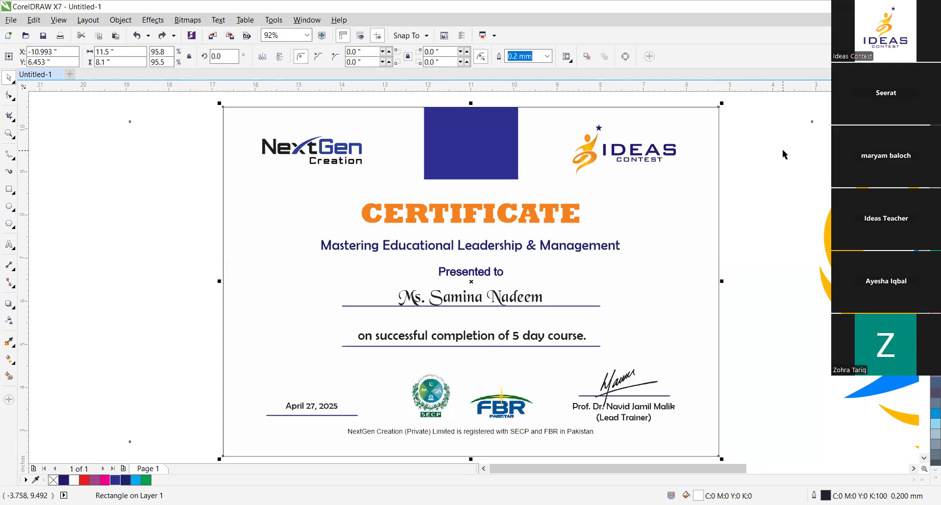
pyautogui.click(757, 214)
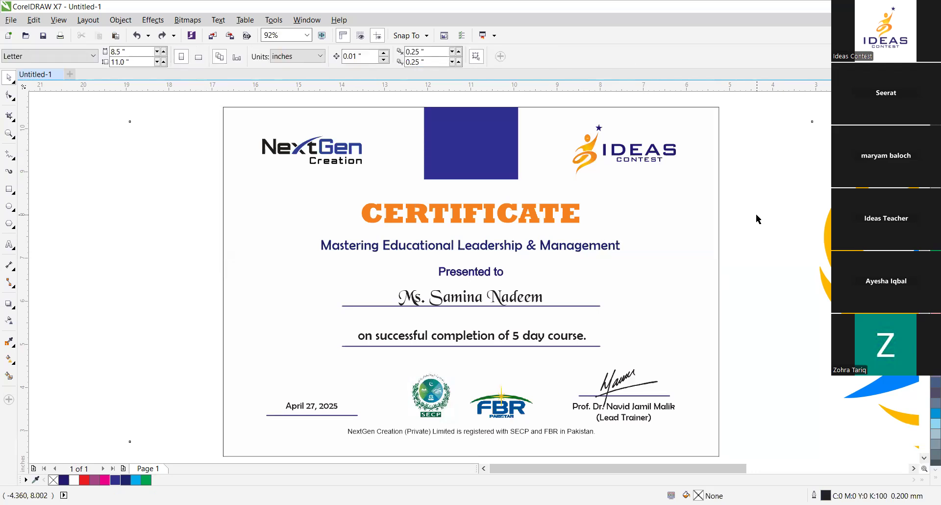
# Undo the sky blue background image import and the removal of the extra line beneath the recipient's name.
pyautogui.hotkey('ctrl', 'z')
pyautogui.hotkey('ctrl', 'z')
pyautogui.hotkey('ctrl', 'z')
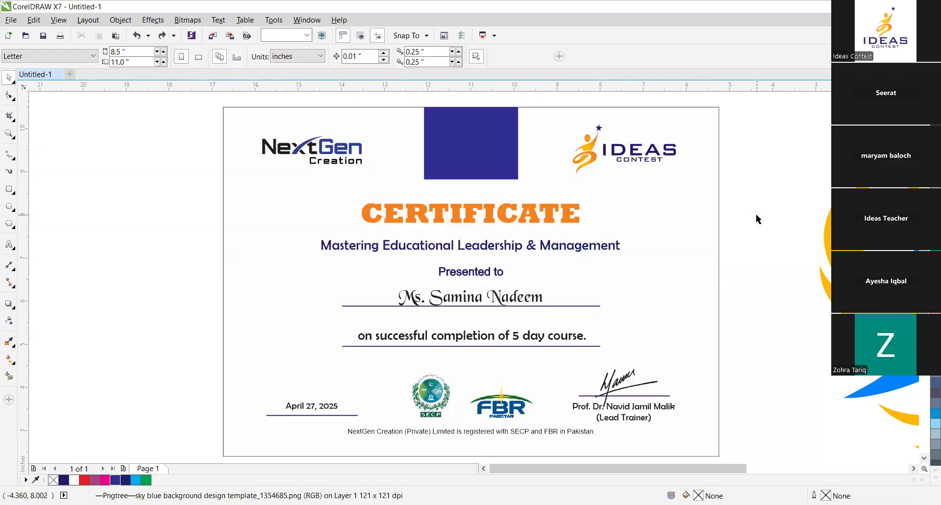
pyautogui.hotkey('ctrl', 'z')
pyautogui.hotkey('ctrl', 'z')
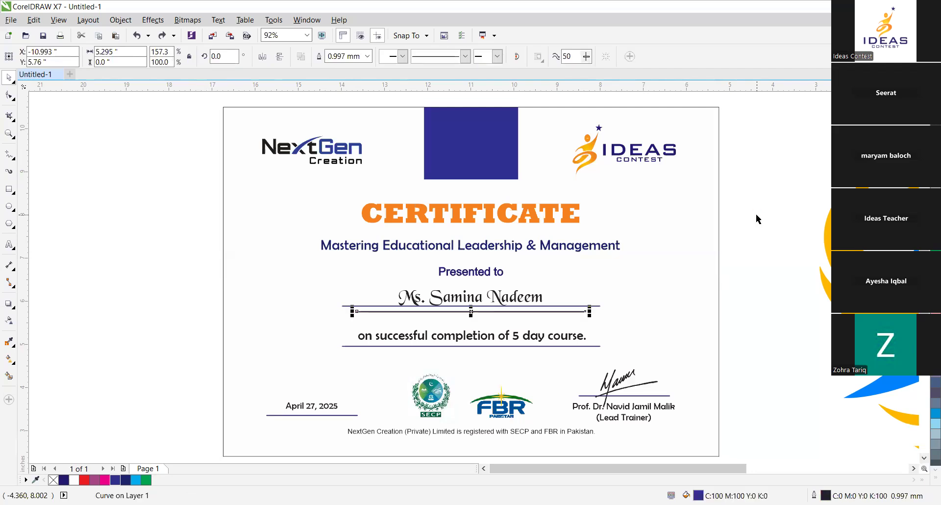
# Try a 20% black fill on the certificate's background rectangle and replace it with full yellow.
pyautogui.click(693, 222)
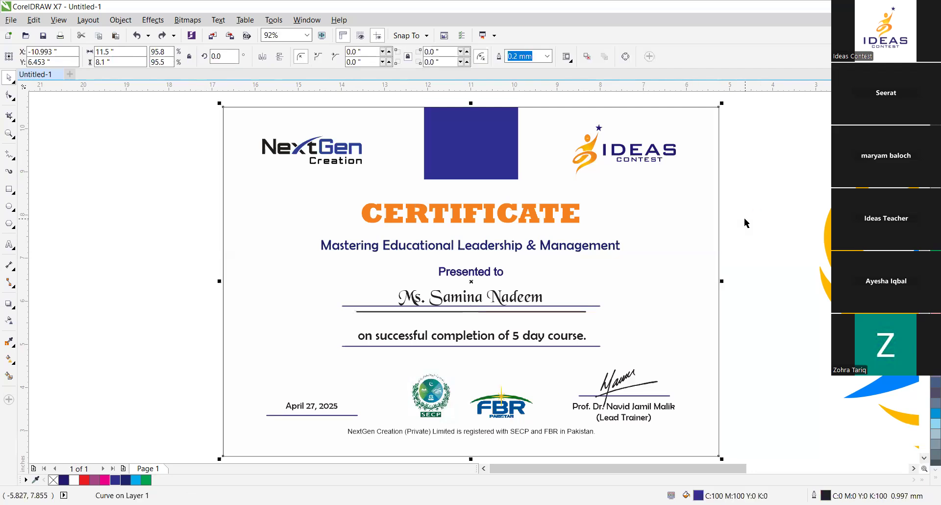
pyautogui.click(744, 218)
pyautogui.click(704, 208)
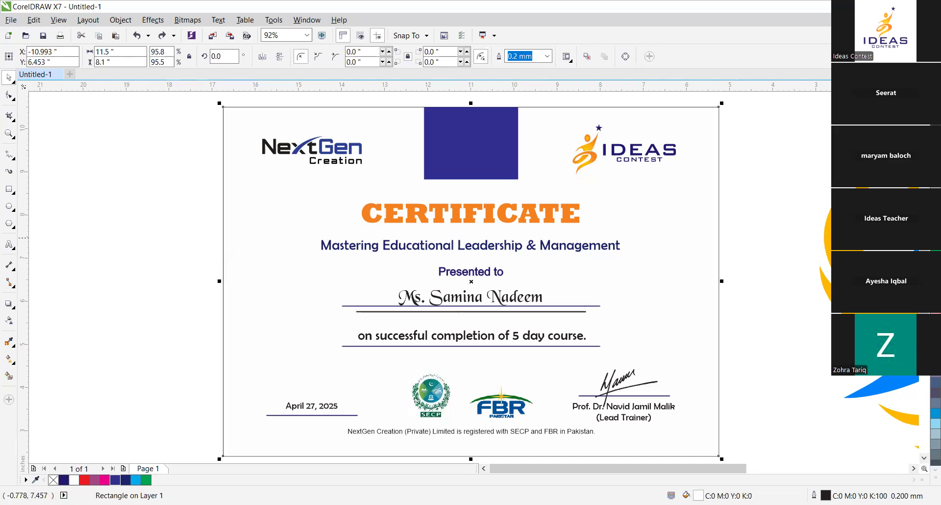
pyautogui.click(935, 187)
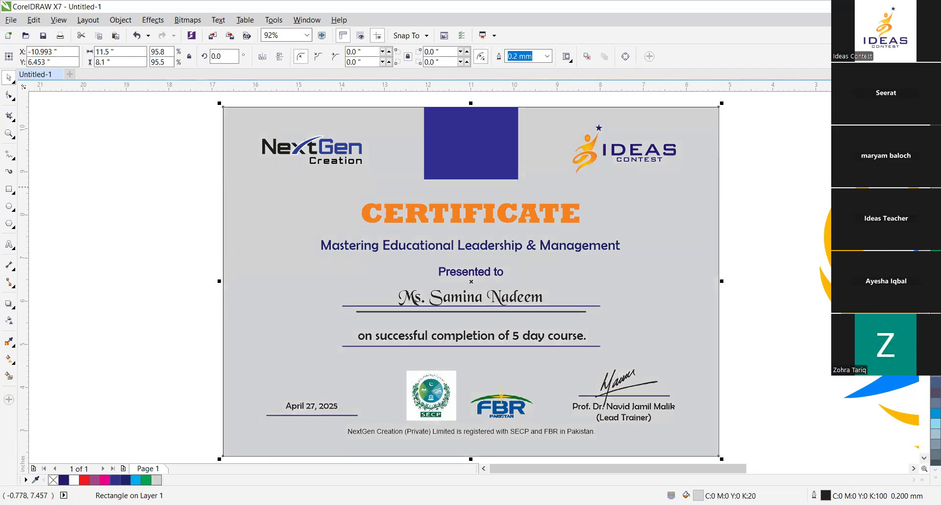
pyautogui.click(935, 249)
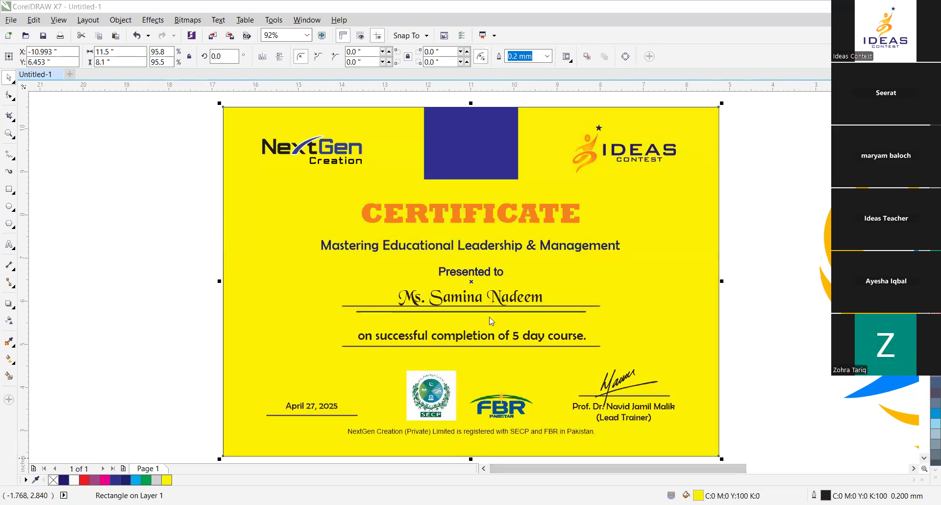
# Lighten the certificate background's uniform fill to pale cream, CMYK 1, 0, 22, 0.
pyautogui.hotkey('shift', 'F11')
pyautogui.click(323, 192)
pyautogui.moveTo(296, 186); pyautogui.dragTo(278, 191)
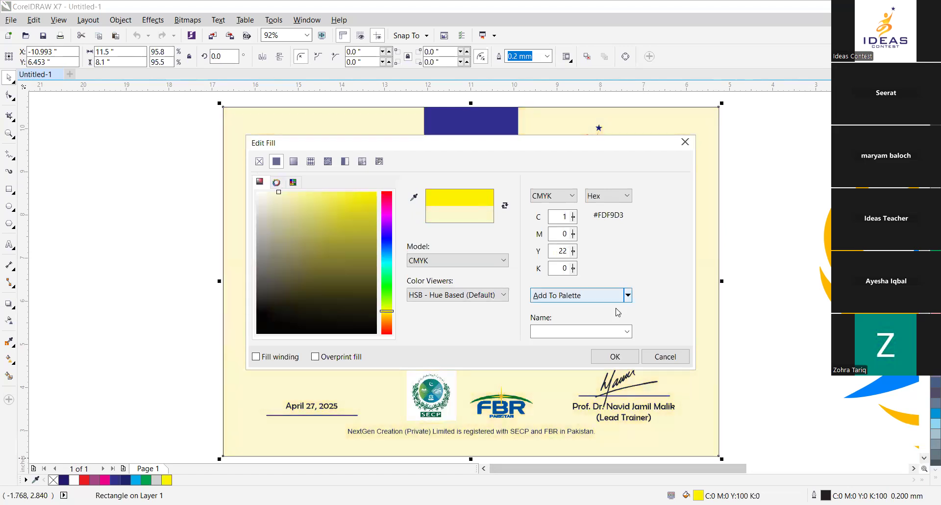
pyautogui.click(622, 354)
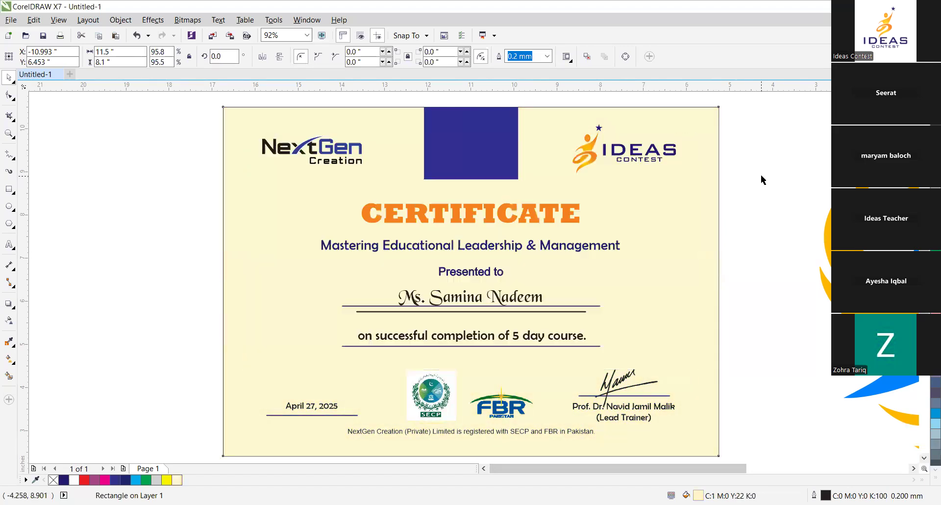
pyautogui.click(762, 180)
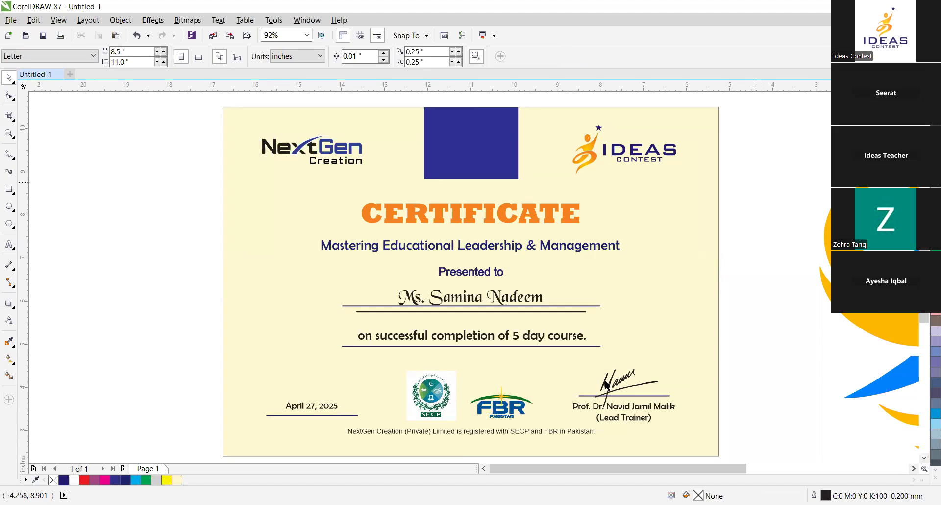
# Try moving the signature curve out beyond the certificate's left edge, and undo the move.
pyautogui.click(613, 405)
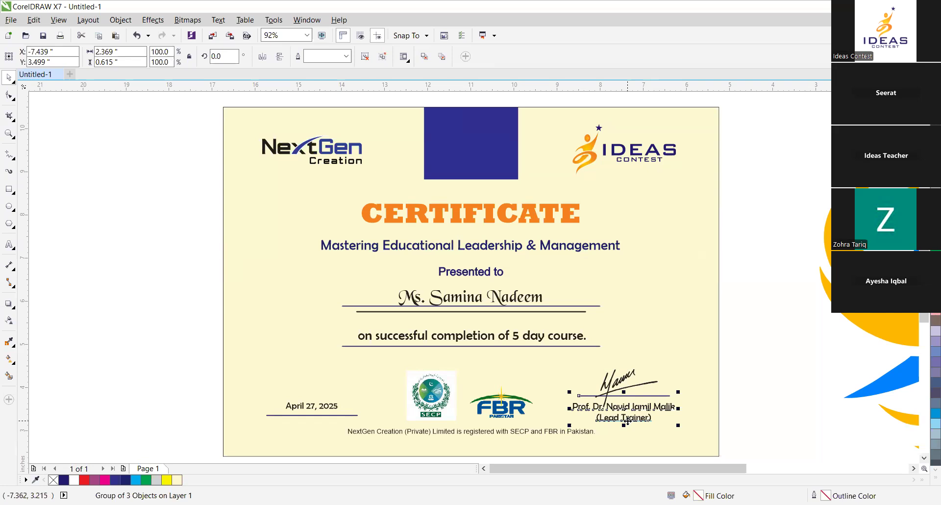
pyautogui.click(620, 375)
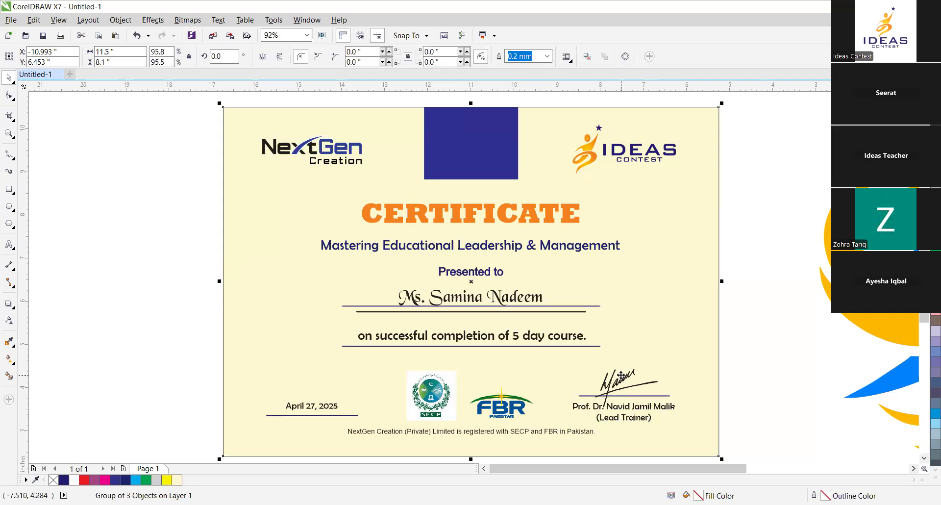
pyautogui.click(622, 378)
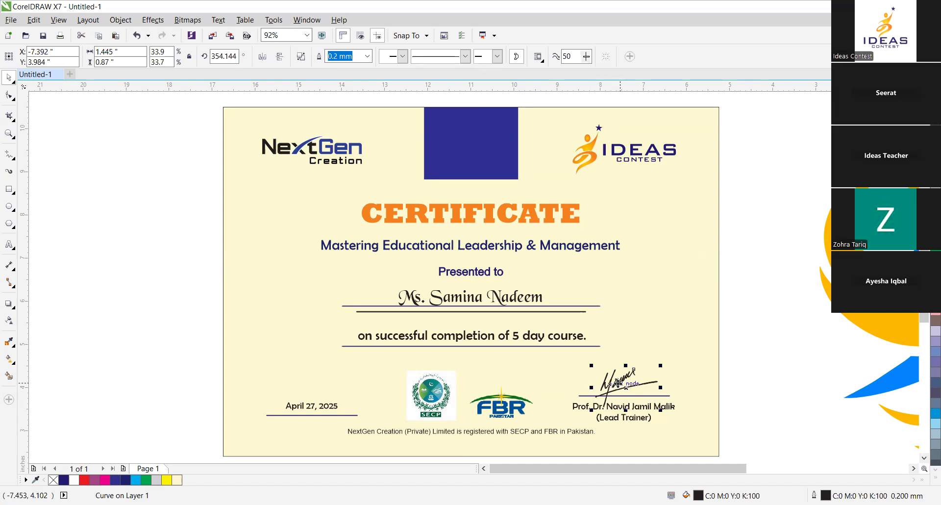
pyautogui.moveTo(622, 379)
pyautogui.mouseDown()
pyautogui.moveTo(448, 340)
pyautogui.moveTo(252, 261)
pyautogui.moveTo(186, 250)
pyautogui.mouseUp()
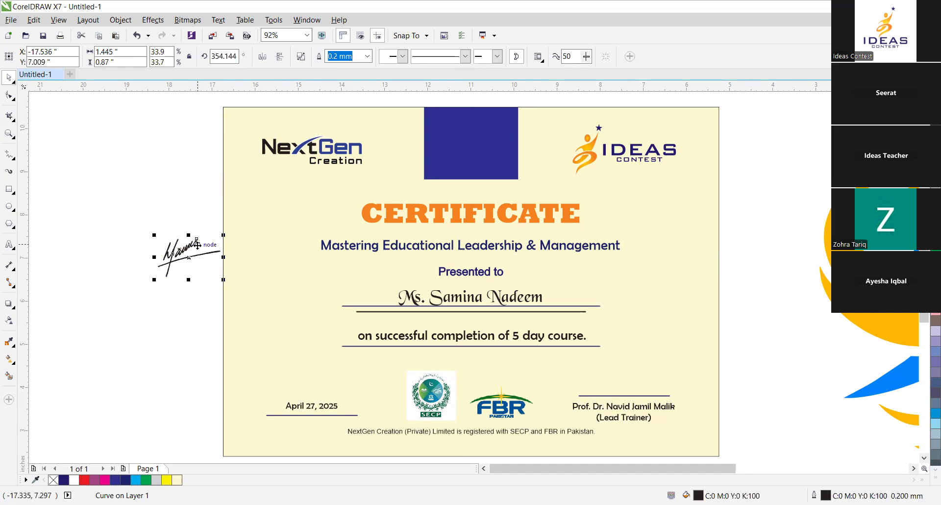
pyautogui.hotkey('ctrl', 'z')
# Paste the copied bitmap of the yellow and blue figure logo beside the certificate.
pyautogui.click(852, 264)
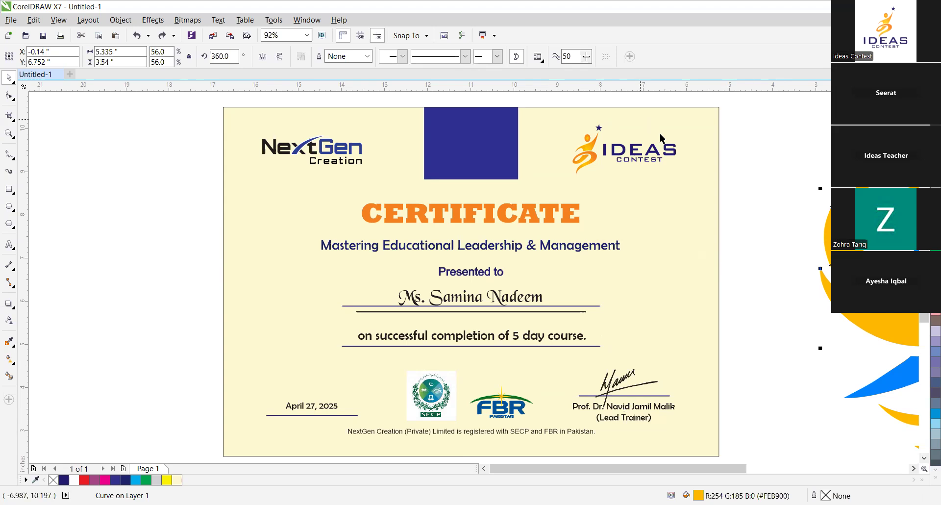
pyautogui.click(913, 468)
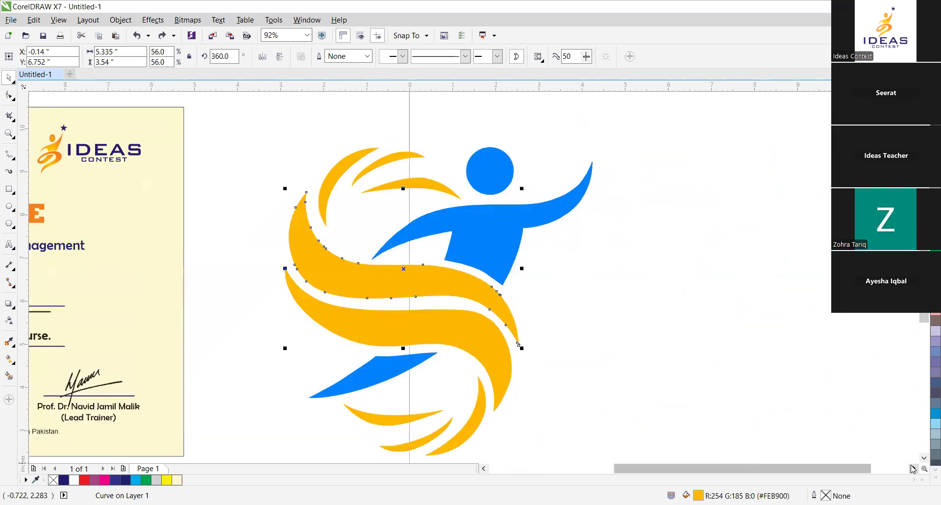
pyautogui.click(913, 468)
pyautogui.click(913, 468)
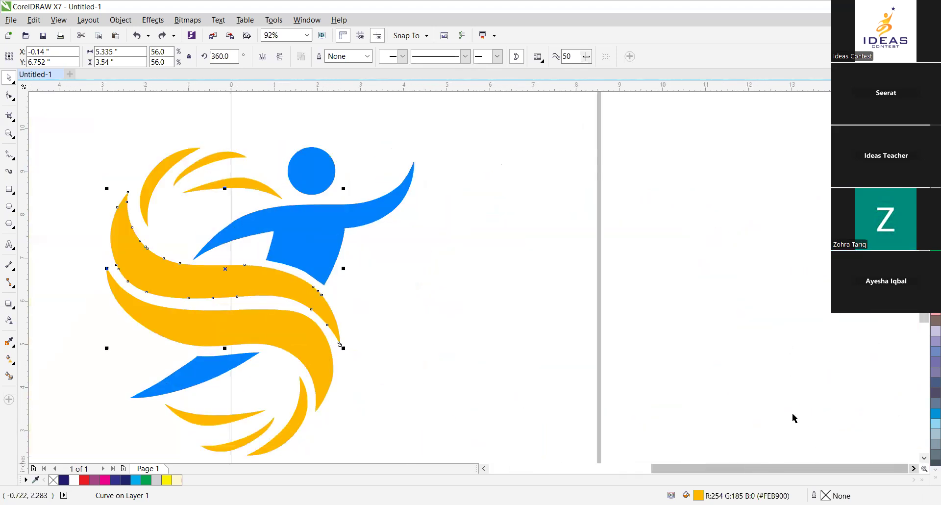
pyautogui.click(794, 415)
pyautogui.rightClick(794, 415)
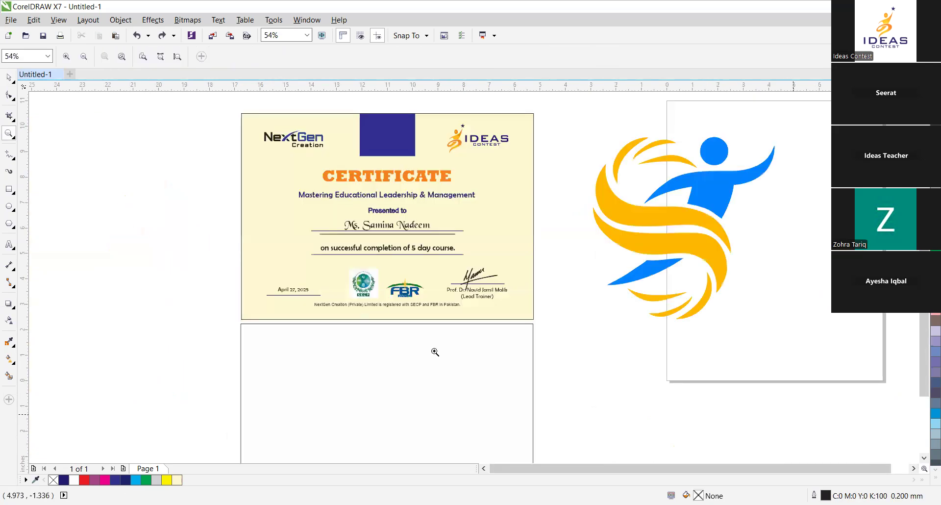
pyautogui.click(6, 77)
pyautogui.hotkey('ctrl', 'v')
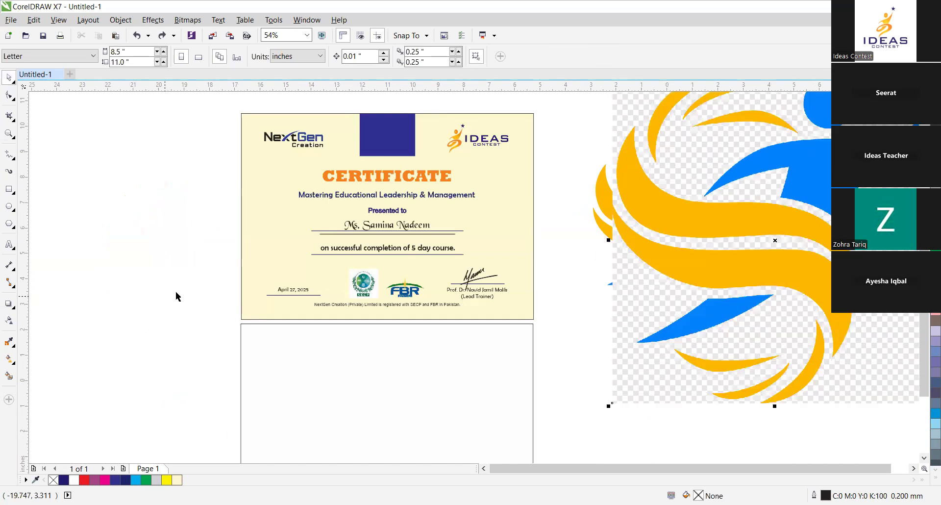
# Move the pasted figure logo bitmap below the certificate, look over its trace options, and delete the bitmap.
pyautogui.moveTo(740, 269); pyautogui.dragTo(386, 432)
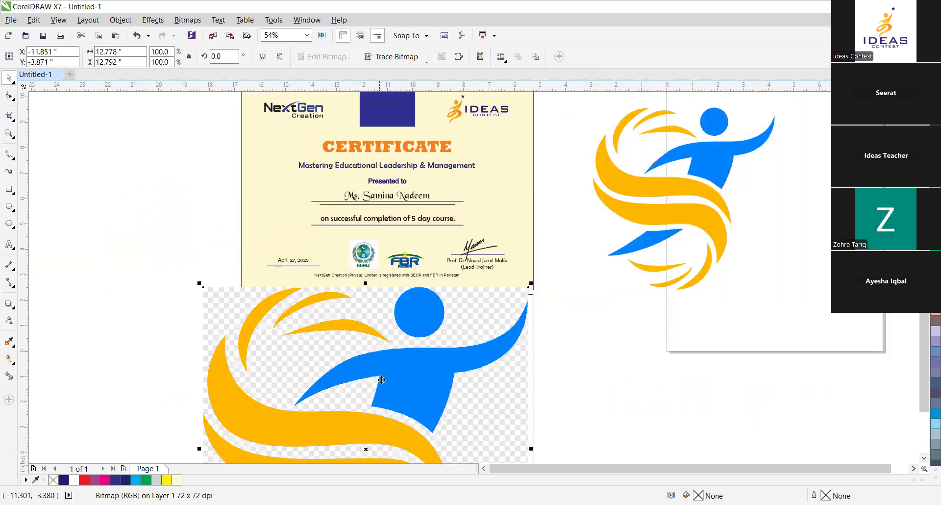
pyautogui.click(398, 56)
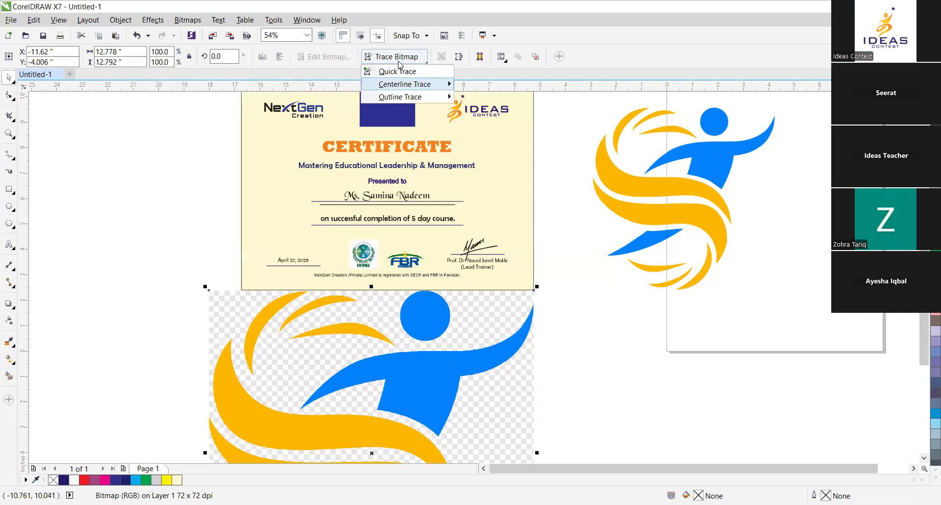
pyautogui.click(154, 190)
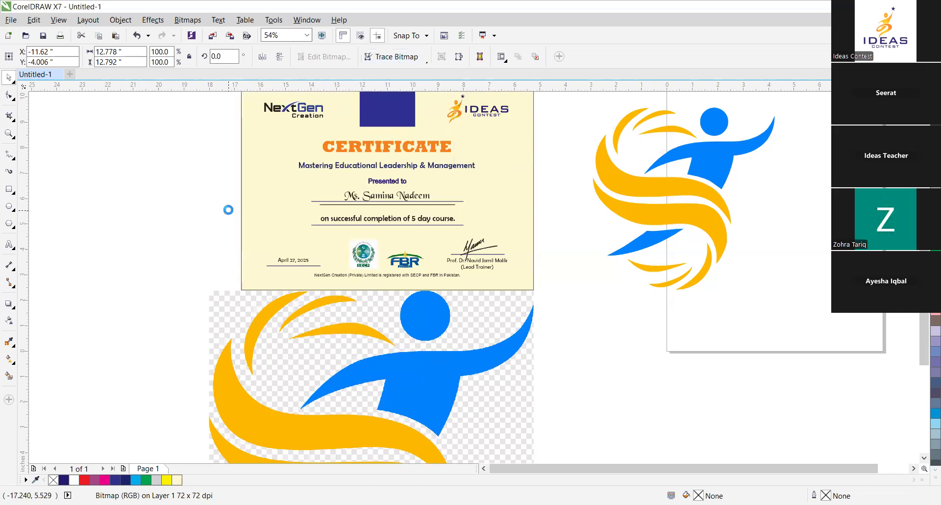
pyautogui.press('Delete')
# Examine the signature curve above the lead trainer's name in close-up and return to a view of the whole certificate.
pyautogui.click(628, 176)
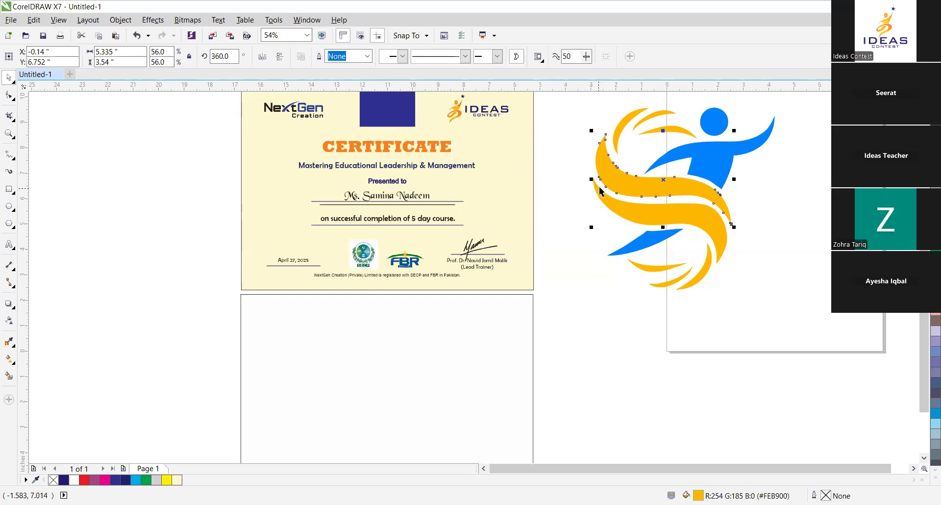
pyautogui.click(534, 241)
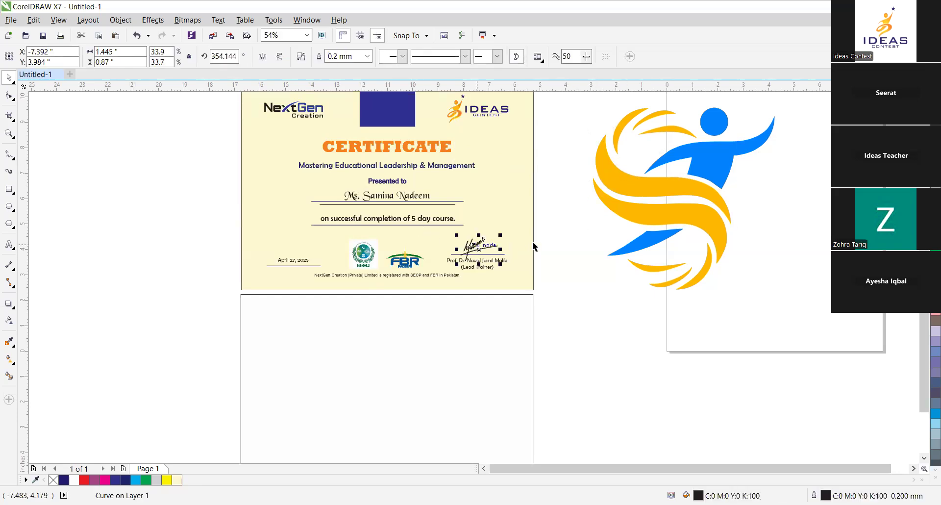
pyautogui.press('z')
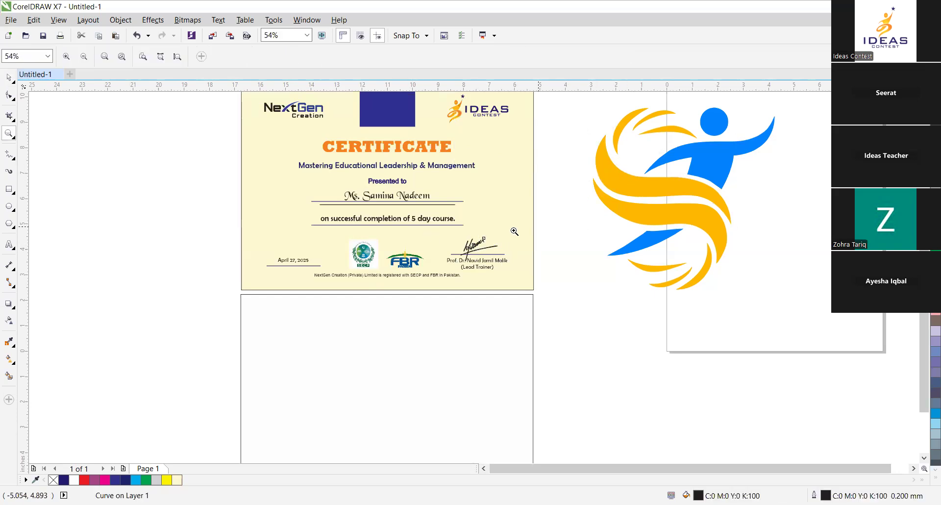
pyautogui.click(479, 239)
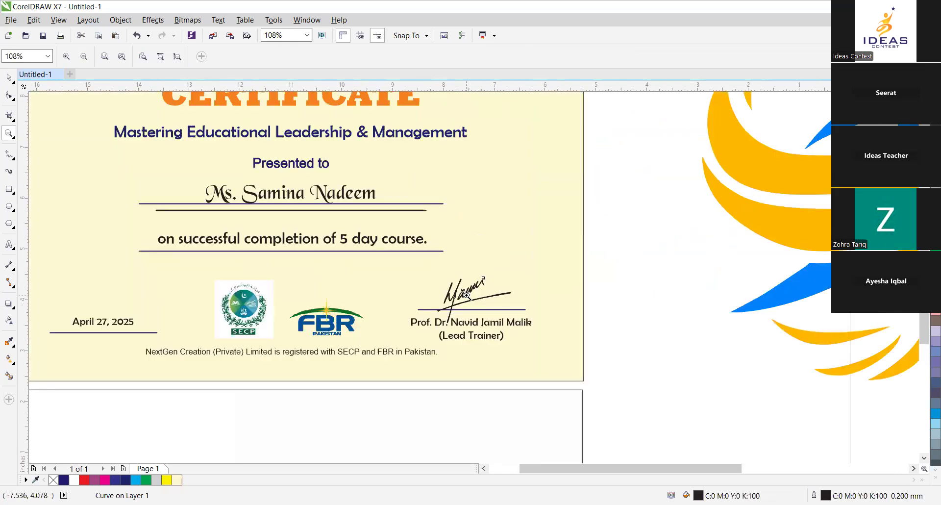
pyautogui.click(465, 297)
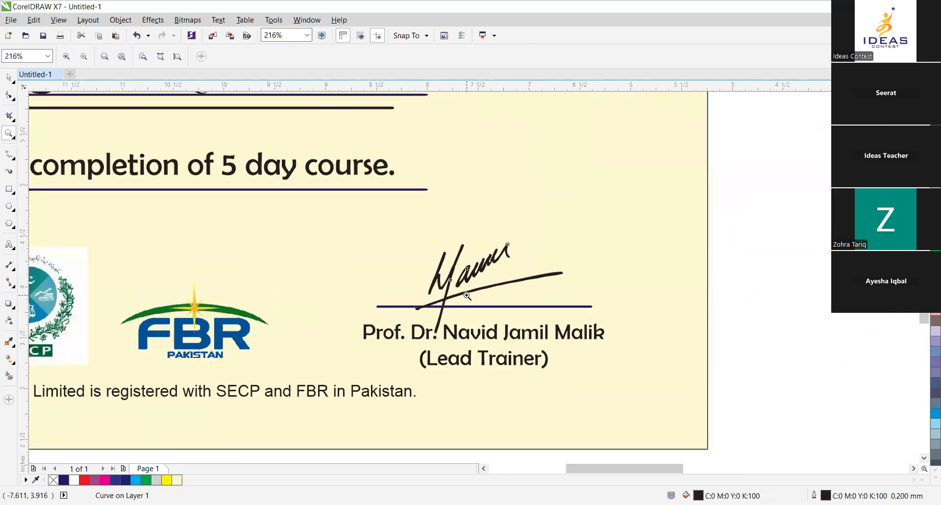
pyautogui.click(11, 82)
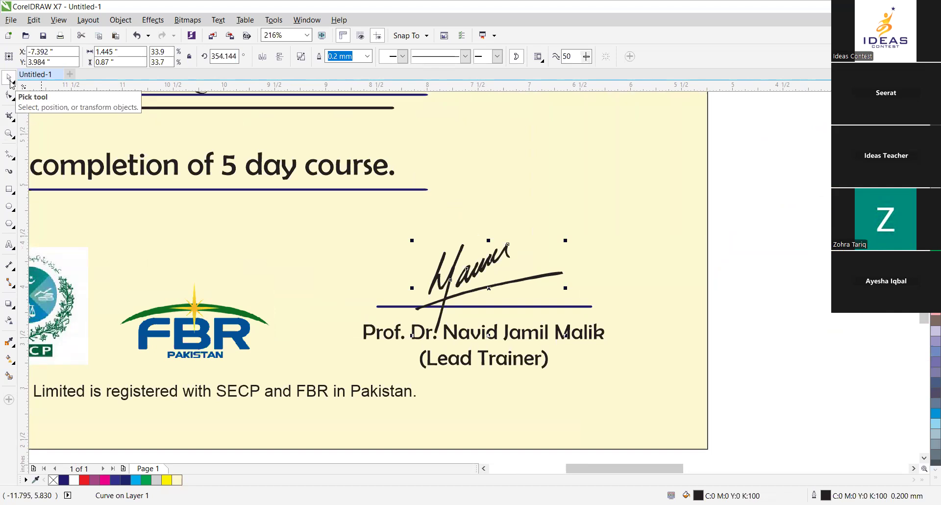
pyautogui.press('z')
pyautogui.rightClick(11, 82)
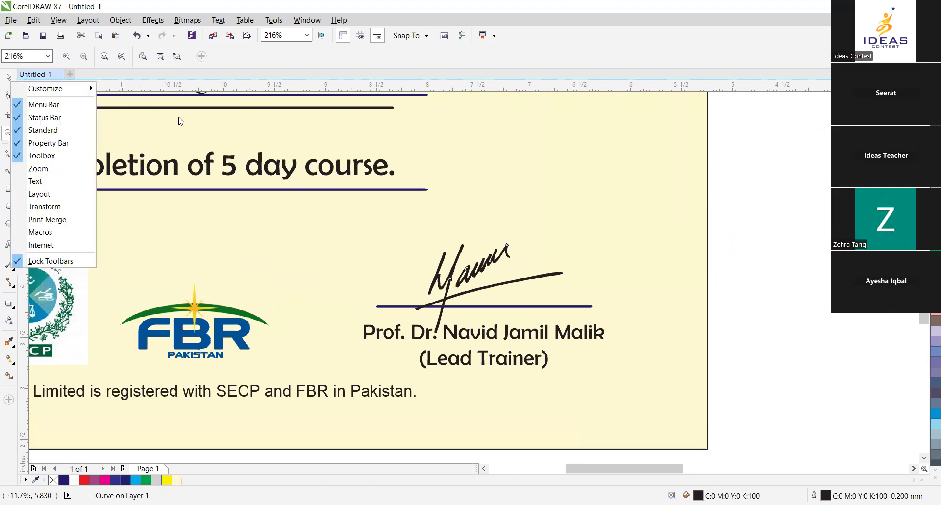
pyautogui.click(259, 191)
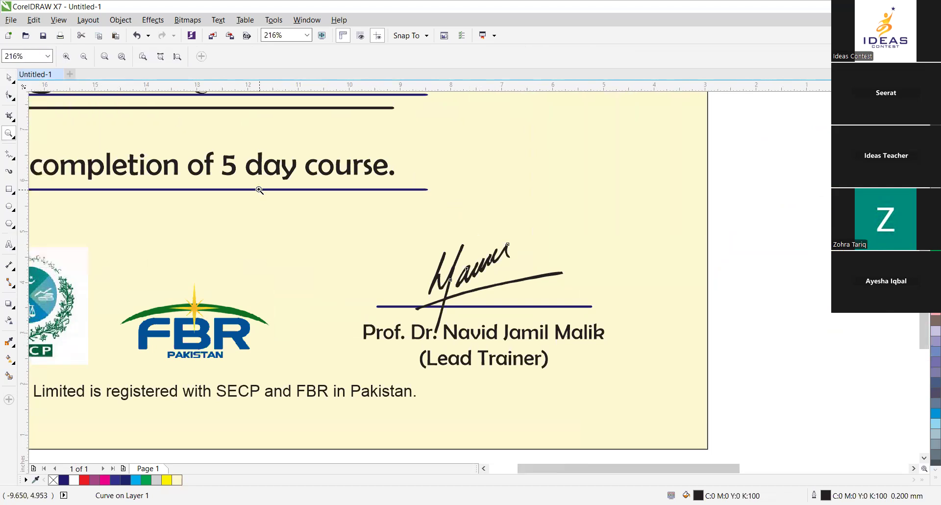
pyautogui.rightClick(260, 190)
pyautogui.rightClick(259, 190)
pyautogui.moveTo(225, 105); pyautogui.dragTo(541, 327)
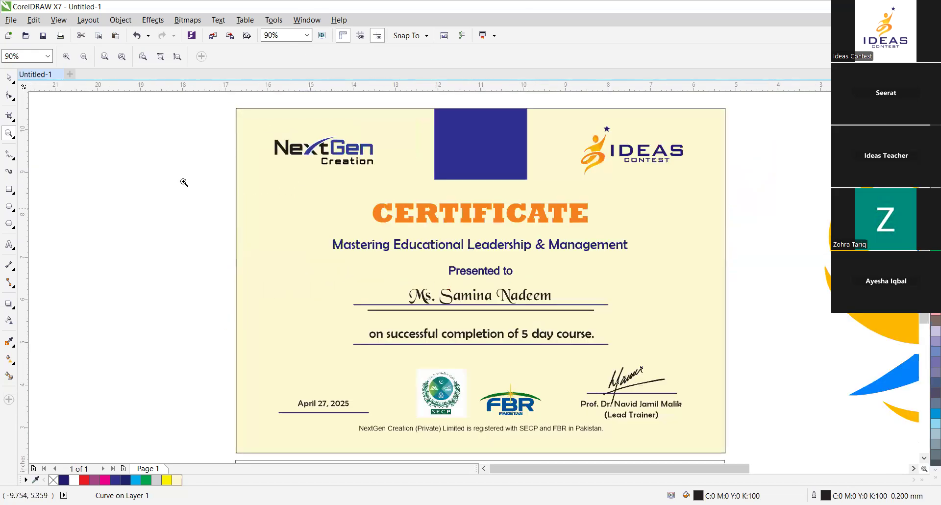
# Examine the curves of the signature and of the yellow and blue figure logo beside the certificate.
pyautogui.click(13, 84)
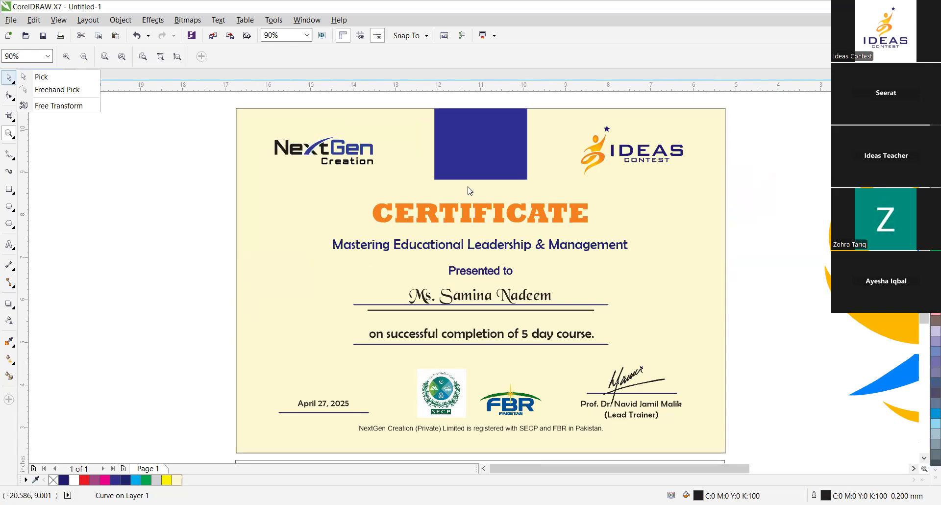
pyautogui.click(420, 185)
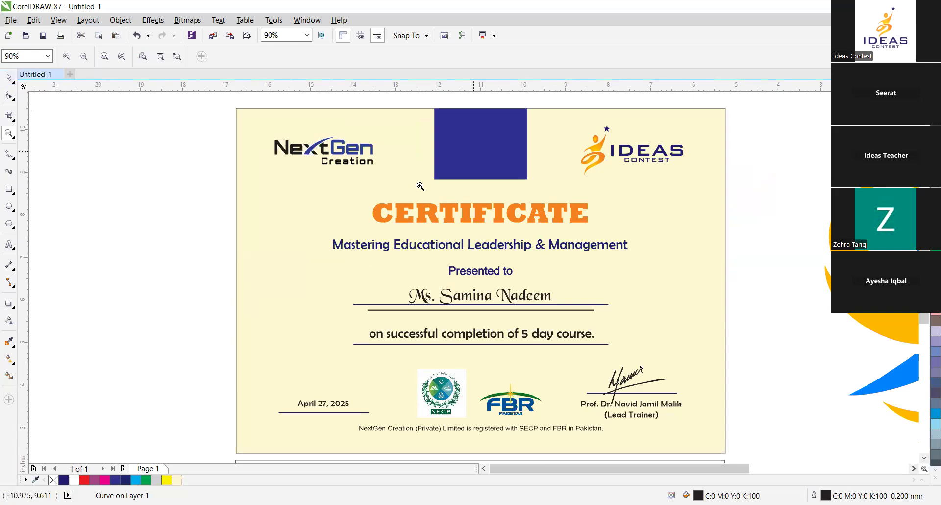
pyautogui.click(8, 77)
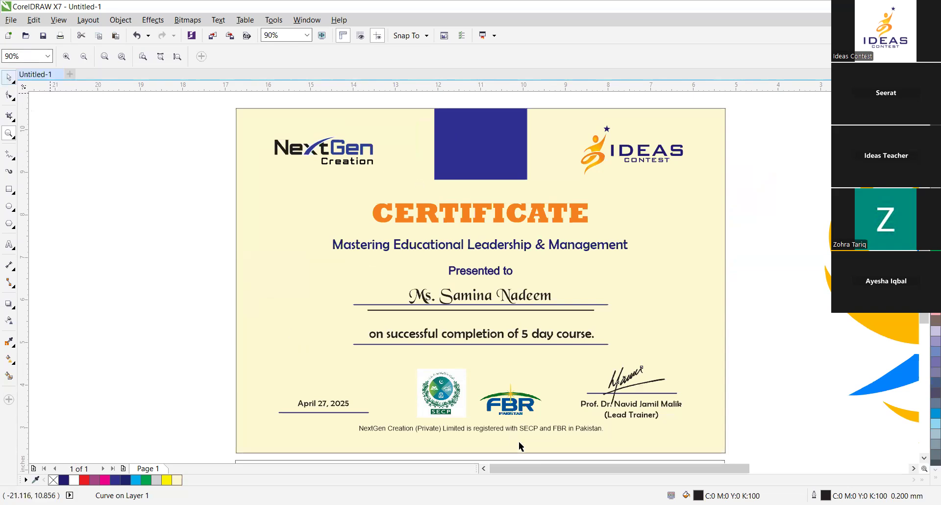
pyautogui.click(633, 380)
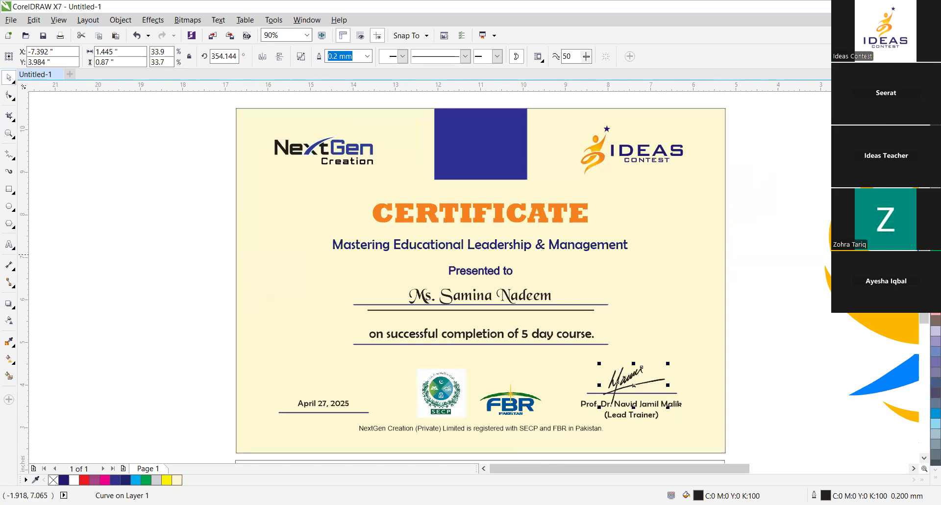
pyautogui.click(866, 254)
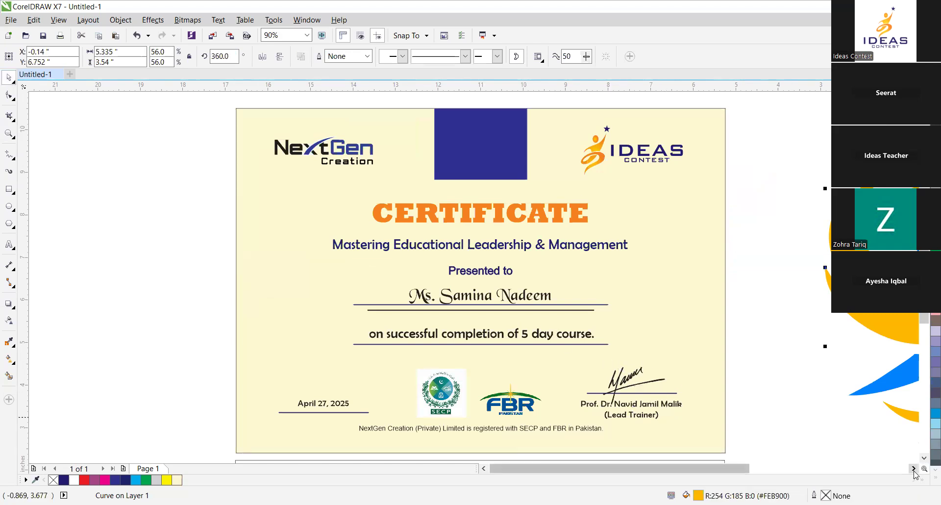
pyautogui.click(914, 469)
pyautogui.click(913, 469)
pyautogui.click(913, 469)
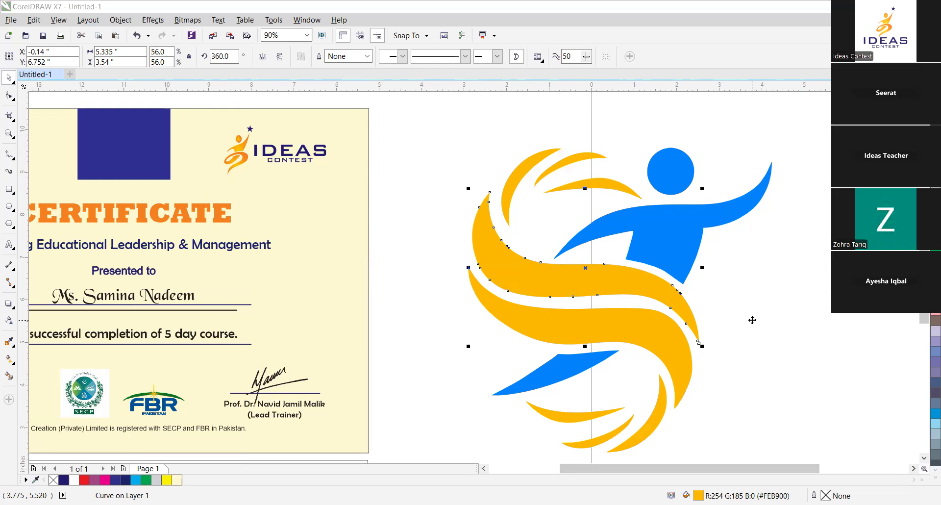
pyautogui.click(483, 470)
pyautogui.click(483, 470)
pyautogui.click(483, 469)
pyautogui.click(483, 470)
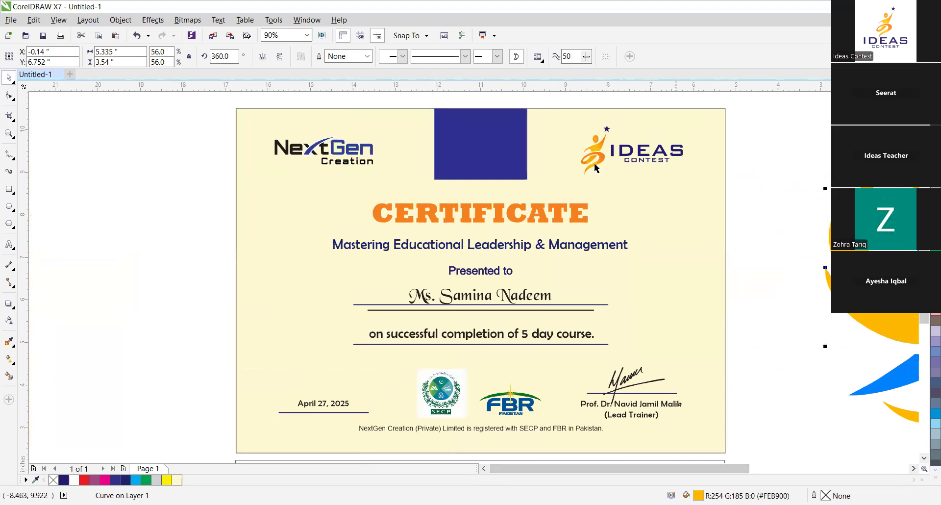
# Inspect the edges of the FBR Pakistan logo bitmap and the NextGen Creation logo at high magnification.
pyautogui.click(510, 399)
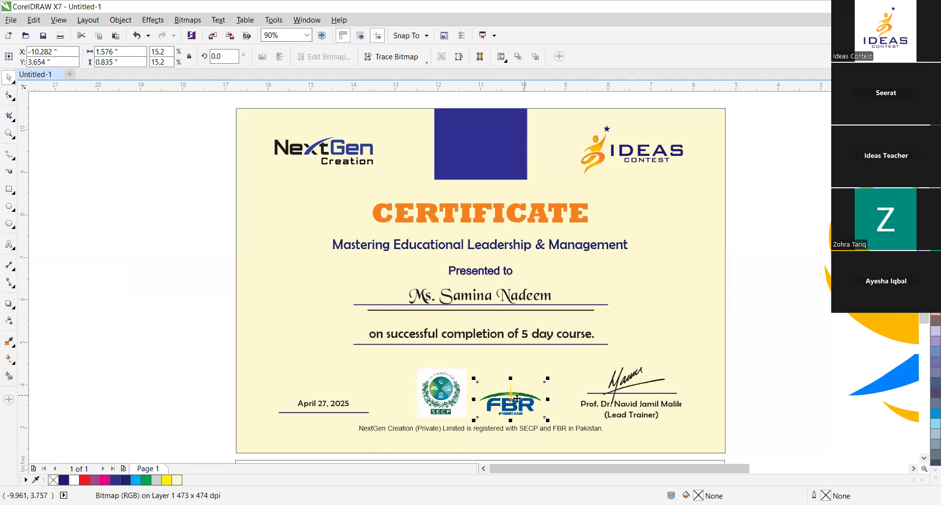
pyautogui.press('z')
pyautogui.moveTo(541, 417); pyautogui.dragTo(478, 383)
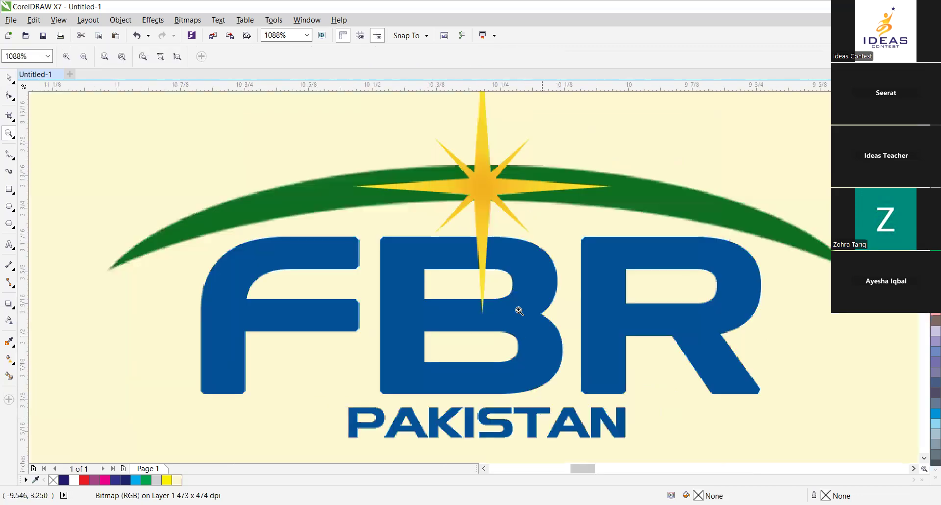
pyautogui.rightClick(452, 416)
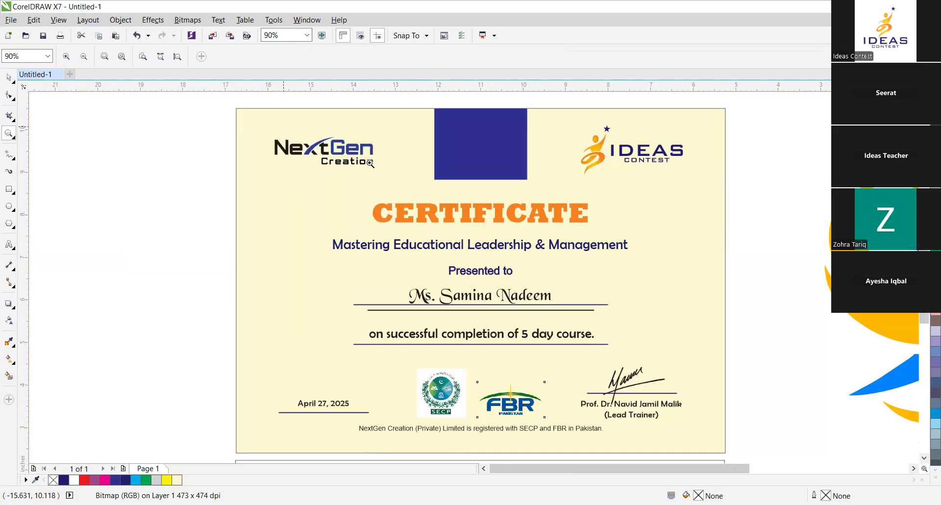
pyautogui.moveTo(371, 164); pyautogui.dragTo(370, 163)
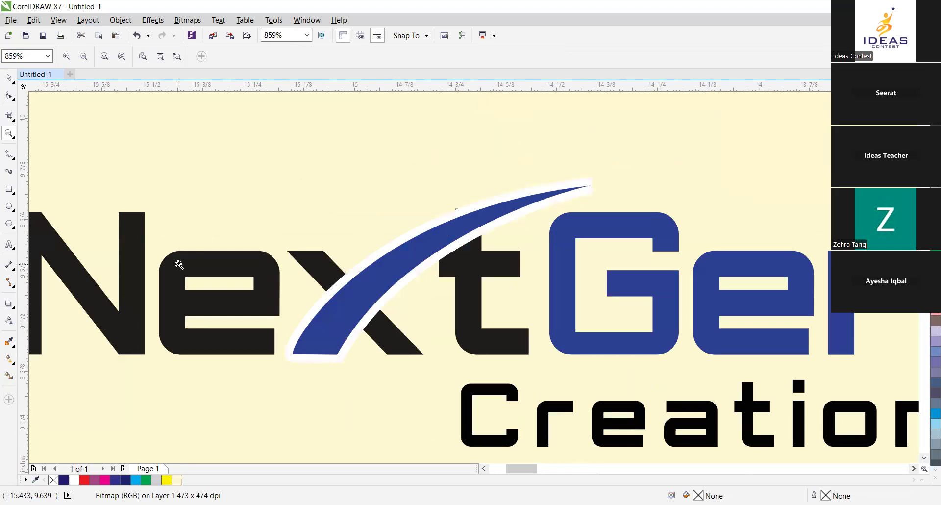
pyautogui.rightClick(178, 264)
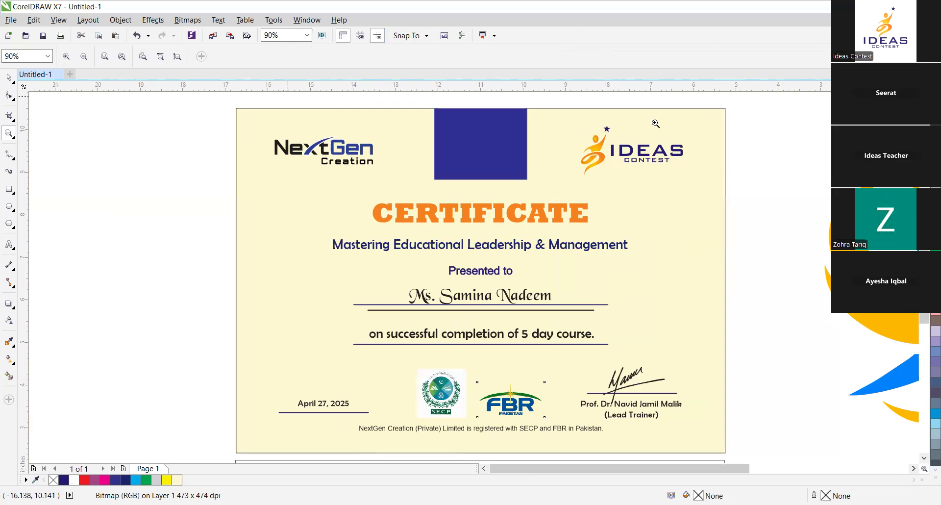
# Inspect the figure and lettering edges of the IDEAS CONTEST logo at increasing magnification.
pyautogui.click(611, 148)
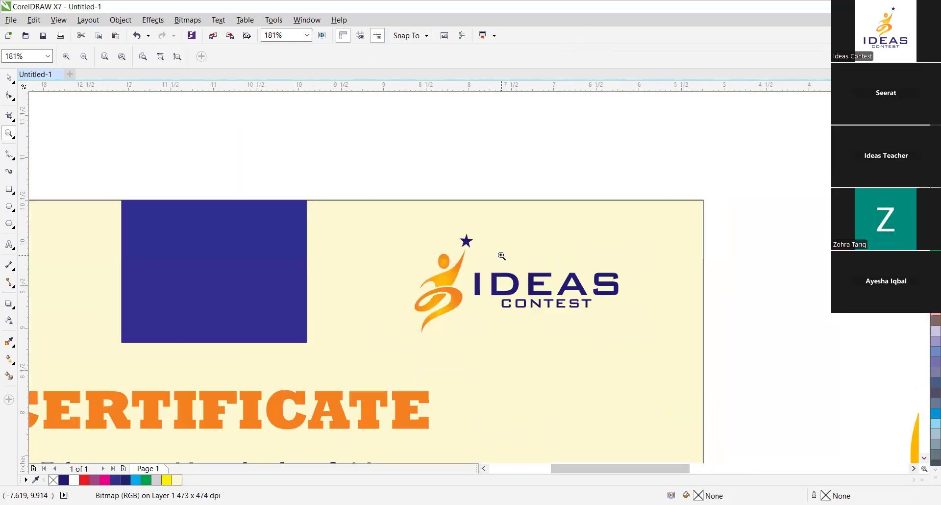
pyautogui.click(498, 254)
pyautogui.click(498, 329)
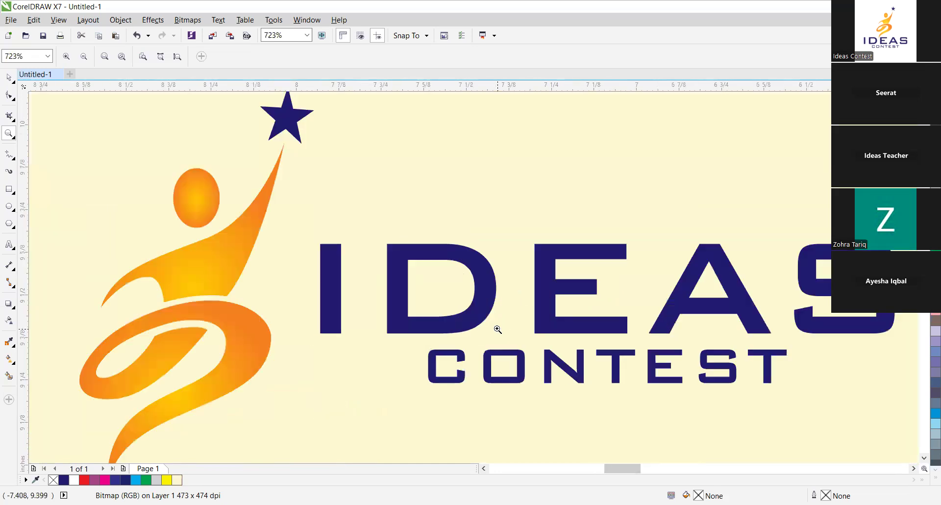
pyautogui.click(433, 230)
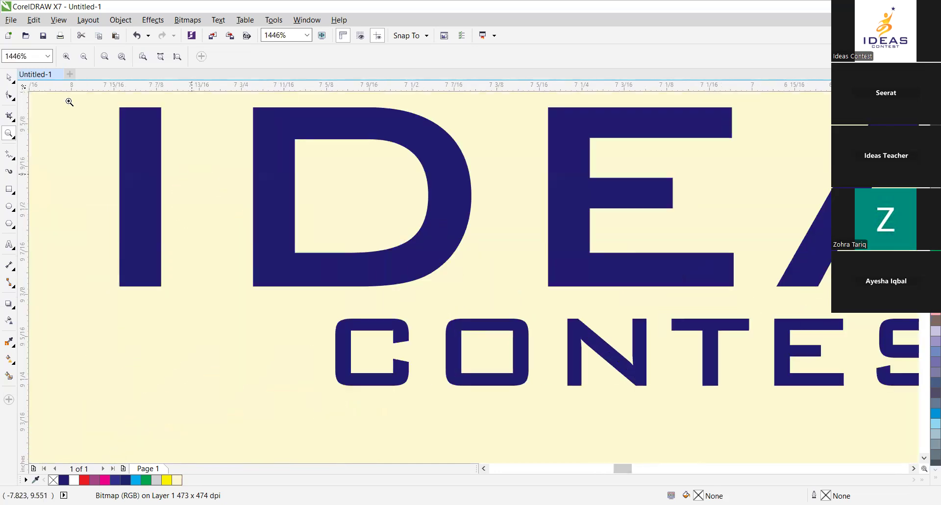
pyautogui.click(9, 77)
pyautogui.press('z')
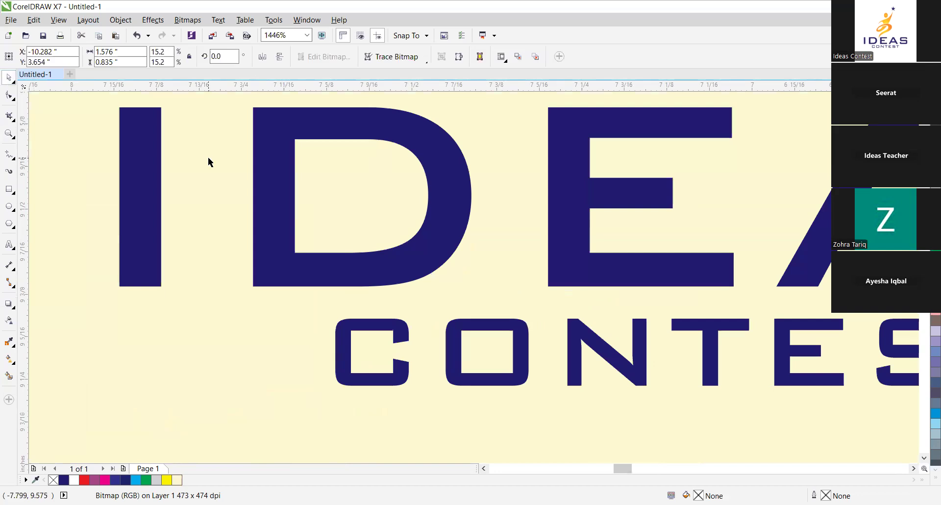
pyautogui.keyDown('shift'); pyautogui.click(207, 158); pyautogui.keyUp('shift')
pyautogui.keyDown('shift'); pyautogui.click(209, 158); pyautogui.keyUp('shift')
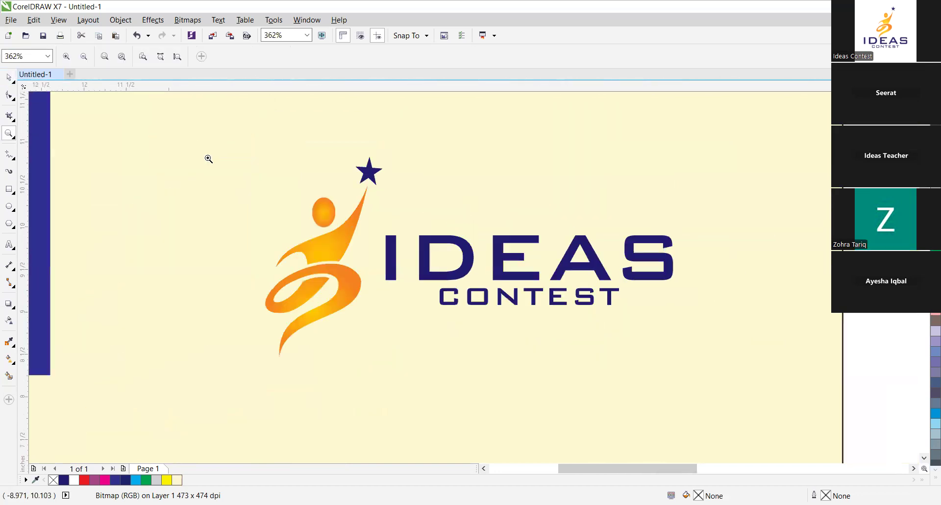
pyautogui.keyDown('shift'); pyautogui.click(208, 158); pyautogui.keyUp('shift')
pyautogui.keyDown('shift'); pyautogui.click(209, 159); pyautogui.keyUp('shift')
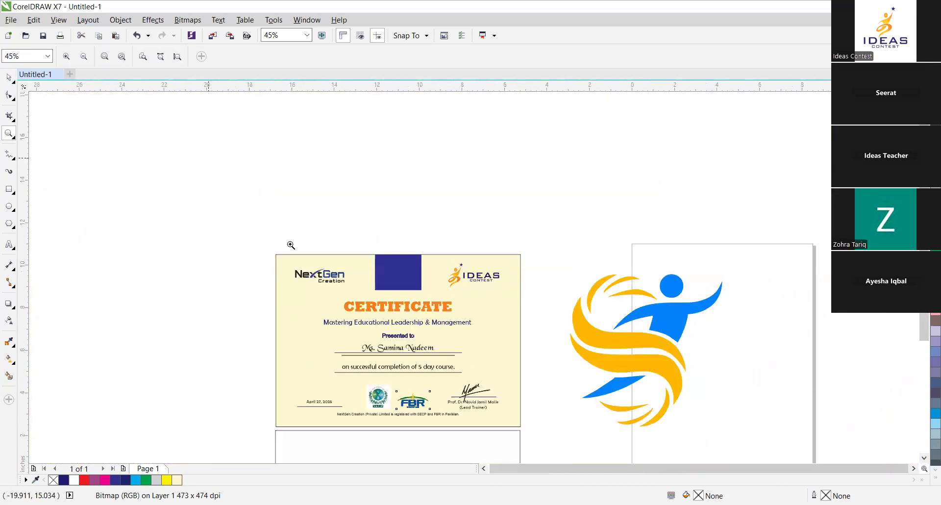
# Compare the sharpness of the SECP and FBR logos in close-up and check the certificate's background rectangle.
pyautogui.moveTo(362, 381); pyautogui.dragTo(424, 409)
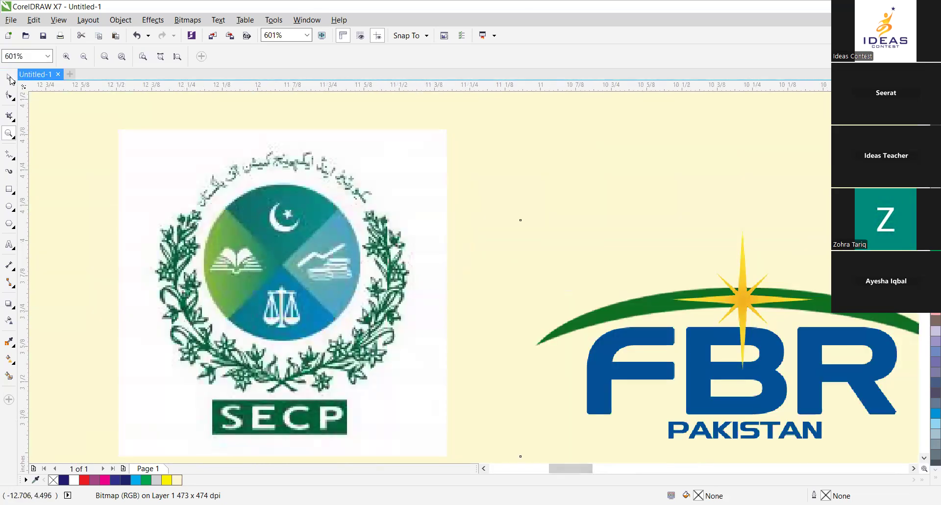
pyautogui.keyDown('shift'); pyautogui.click(216, 146); pyautogui.keyUp('shift')
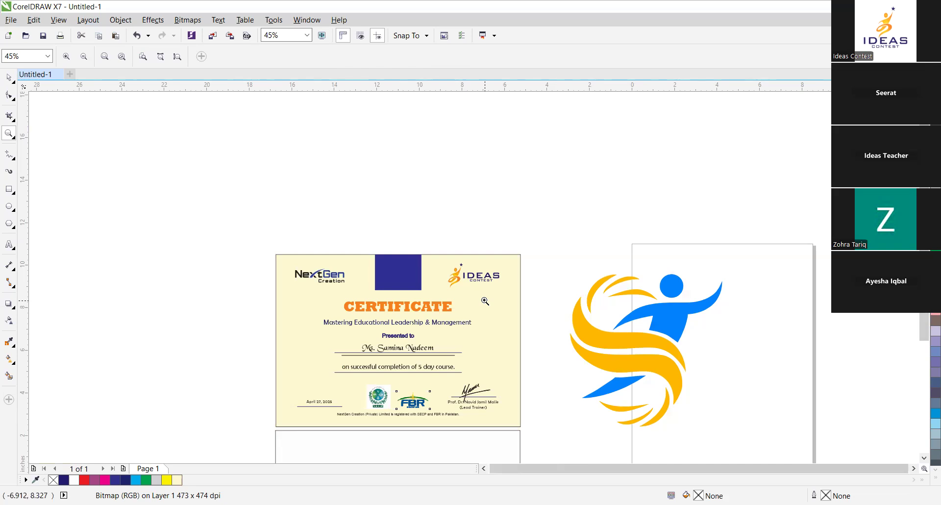
pyautogui.click(9, 78)
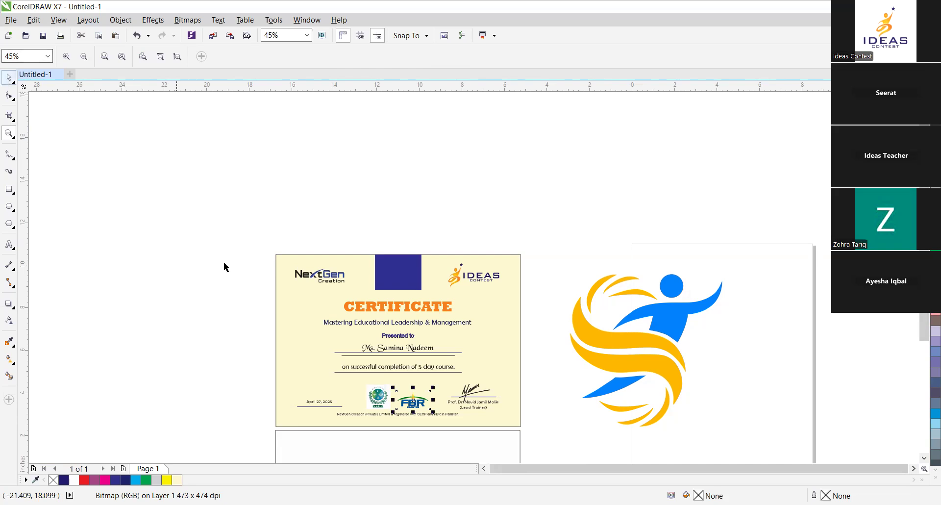
pyautogui.click(293, 301)
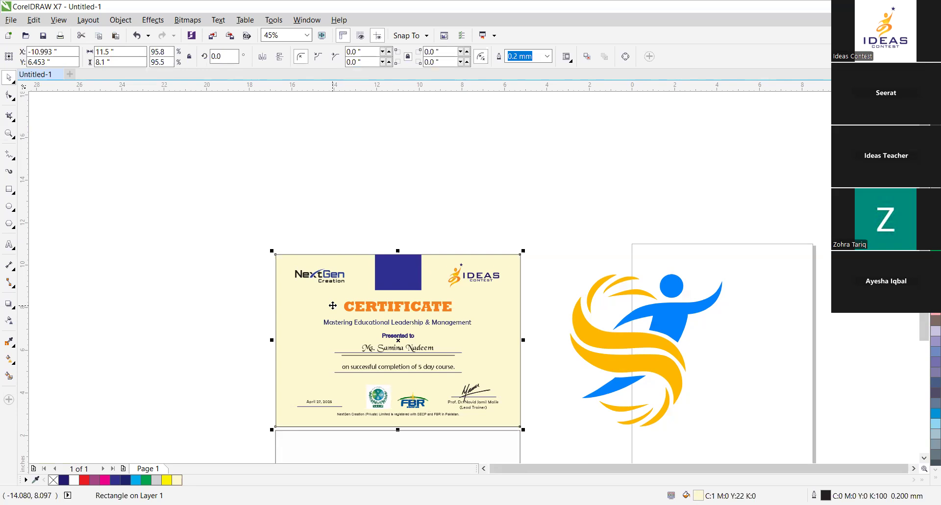
pyautogui.click(336, 216)
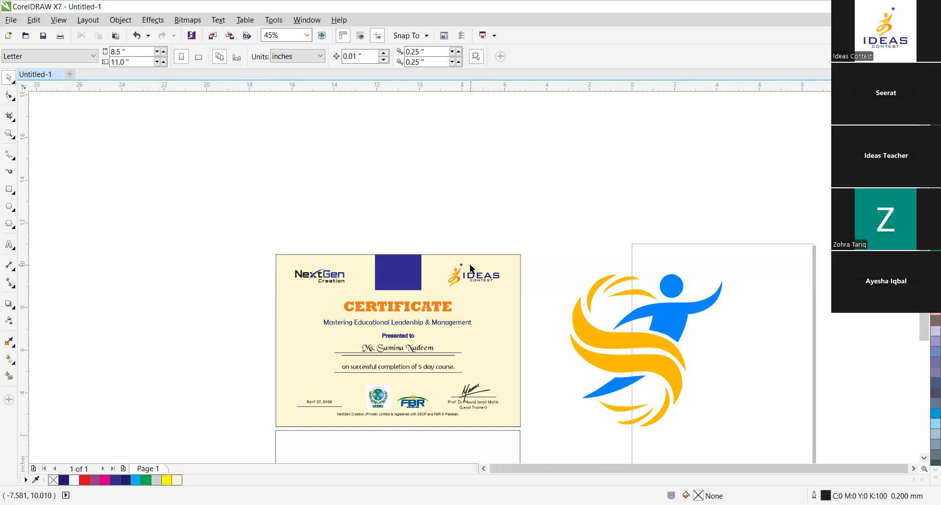
# Paste the copied blue and yellow figure logo as a bitmap and move it into the empty area below the page.
pyautogui.click(666, 318)
pyautogui.click(716, 270)
pyautogui.click(677, 309)
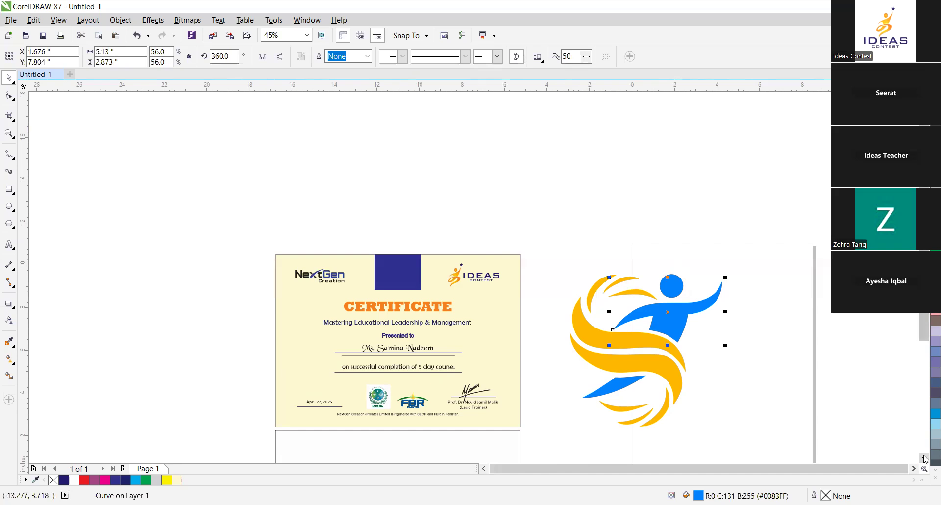
pyautogui.scroll(-5, 738, 385)
pyautogui.hotkey('ctrl', 'v')
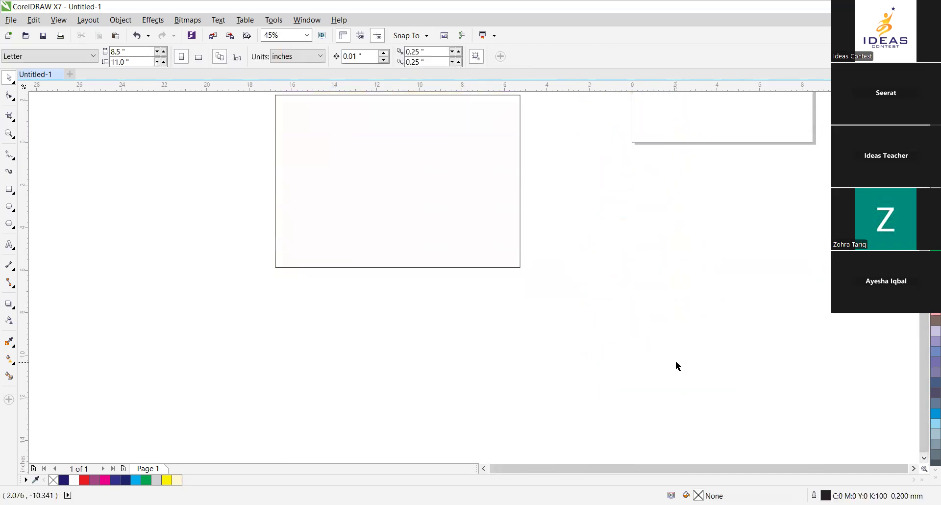
pyautogui.moveTo(688, 227); pyautogui.dragTo(665, 339)
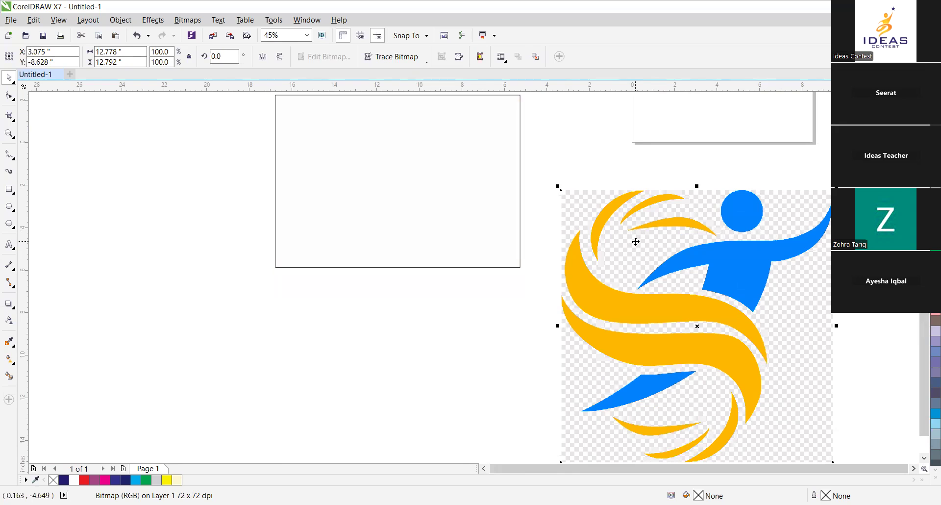
# Trace the pasted logo bitmap with an Outline trace of image type Clipart, keeping the original image.
pyautogui.click(404, 62)
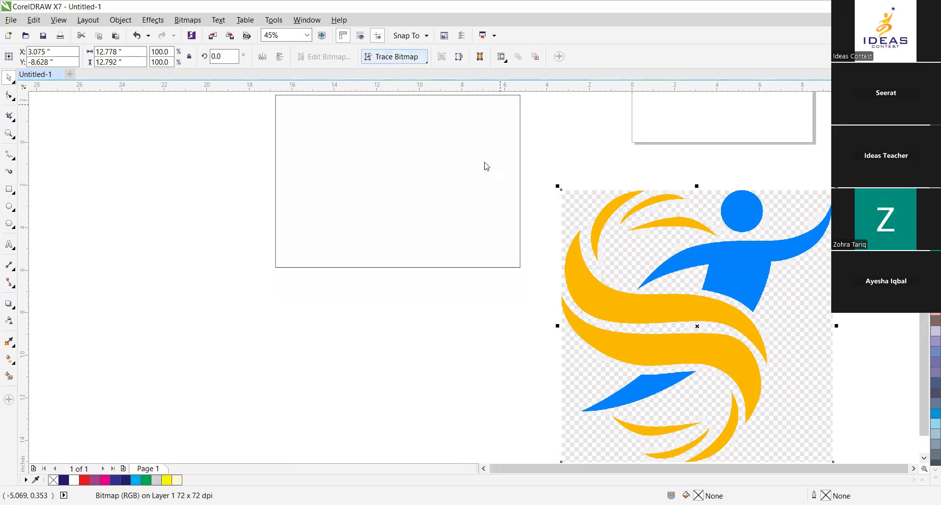
pyautogui.moveTo(407, 96)
pyautogui.click(492, 136)
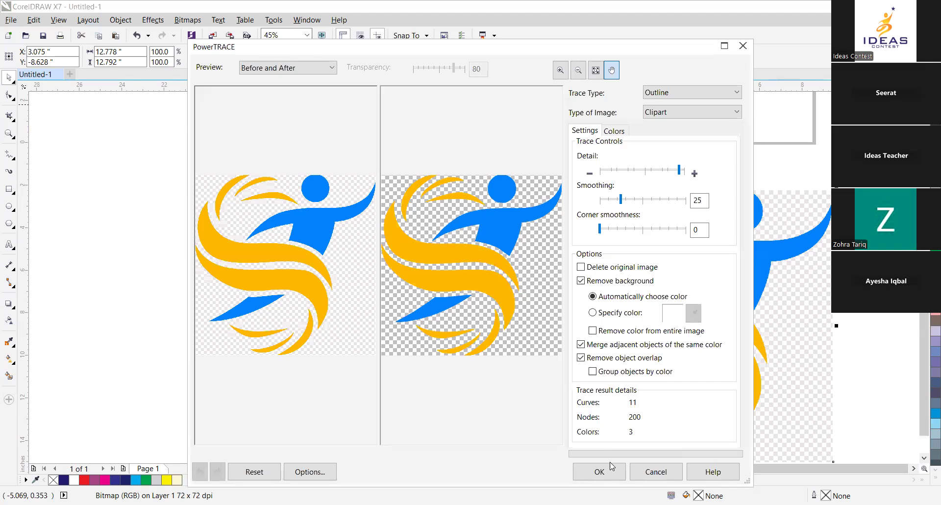
pyautogui.click(605, 473)
# Try moving the traced logo group away from its source bitmap, and undo the moves.
pyautogui.moveTo(724, 281)
pyautogui.mouseDown()
pyautogui.moveTo(361, 246)
pyautogui.moveTo(377, 255)
pyautogui.mouseUp()
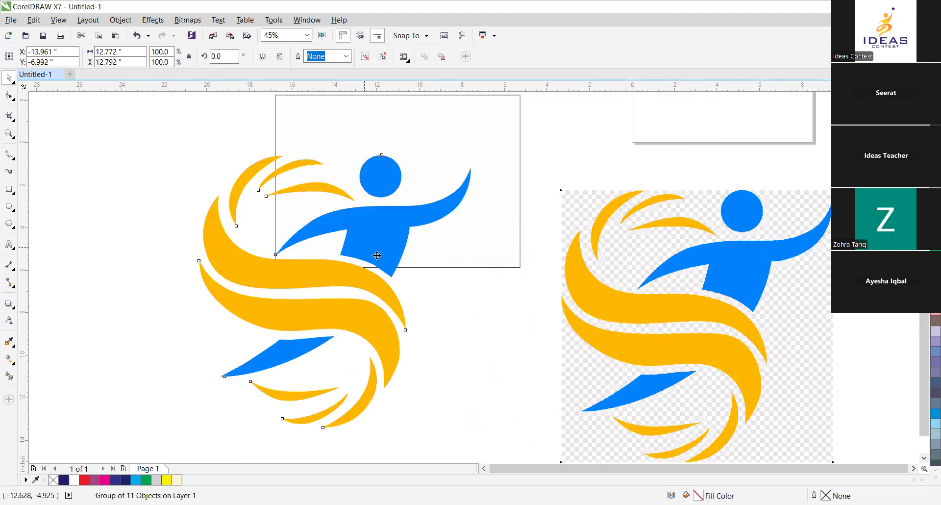
pyautogui.click(587, 216)
pyautogui.click(382, 236)
pyautogui.moveTo(381, 237); pyautogui.dragTo(364, 281)
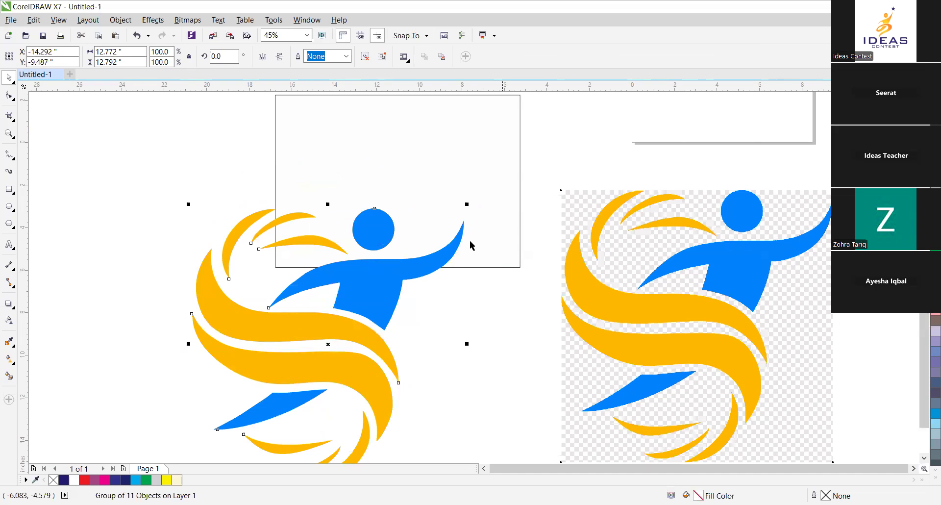
pyautogui.hotkey('ctrl', 'z')
pyautogui.hotkey('ctrl', 'z')
pyautogui.hotkey('ctrl', 'z')
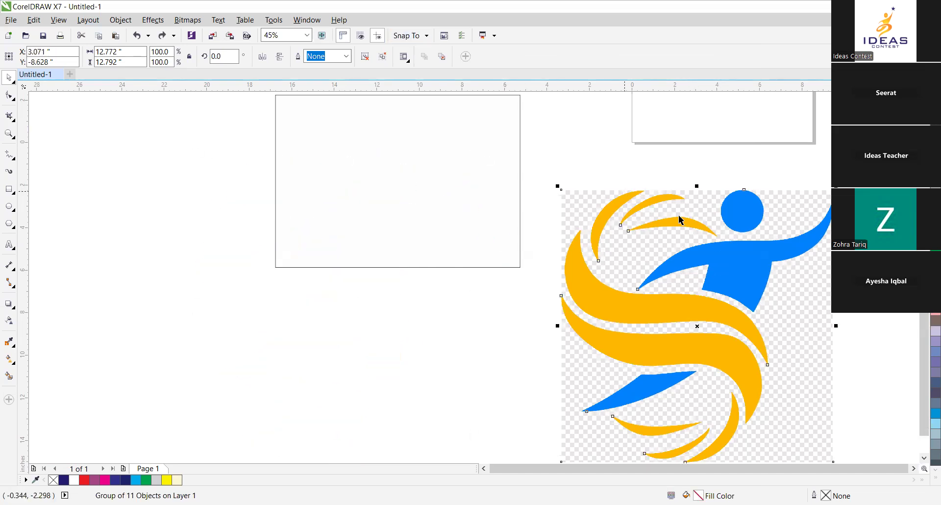
# Move the traced logo group clear of the source bitmap to its left and delete the bitmap.
pyautogui.moveTo(728, 265); pyautogui.dragTo(386, 264)
pyautogui.click(605, 262)
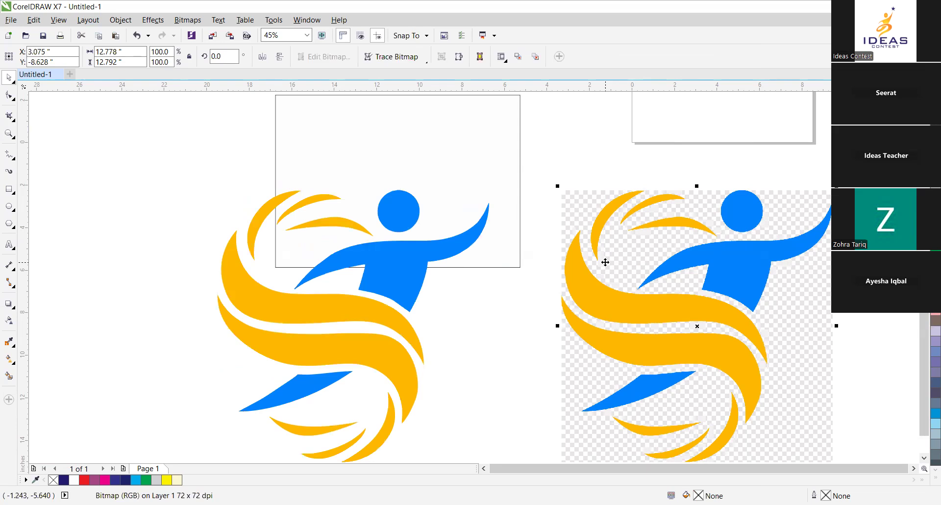
pyautogui.press('Delete')
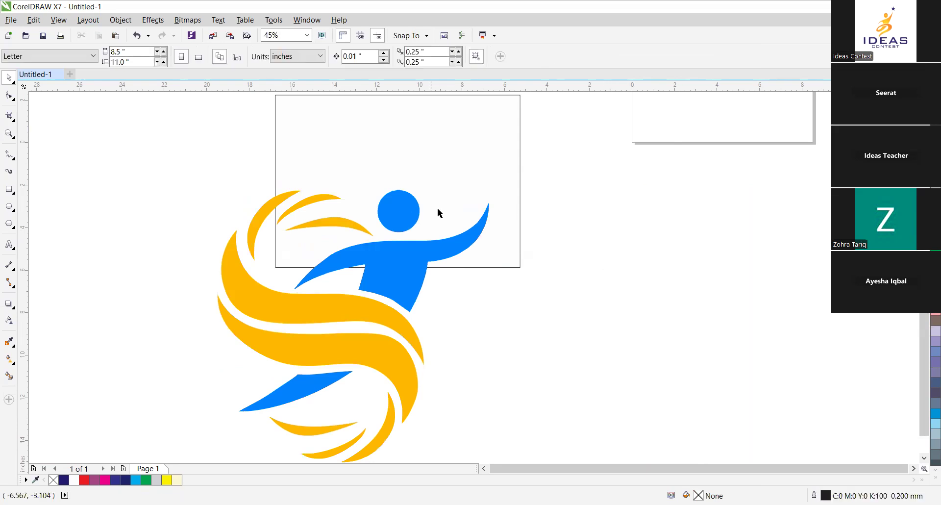
pyautogui.click(408, 260)
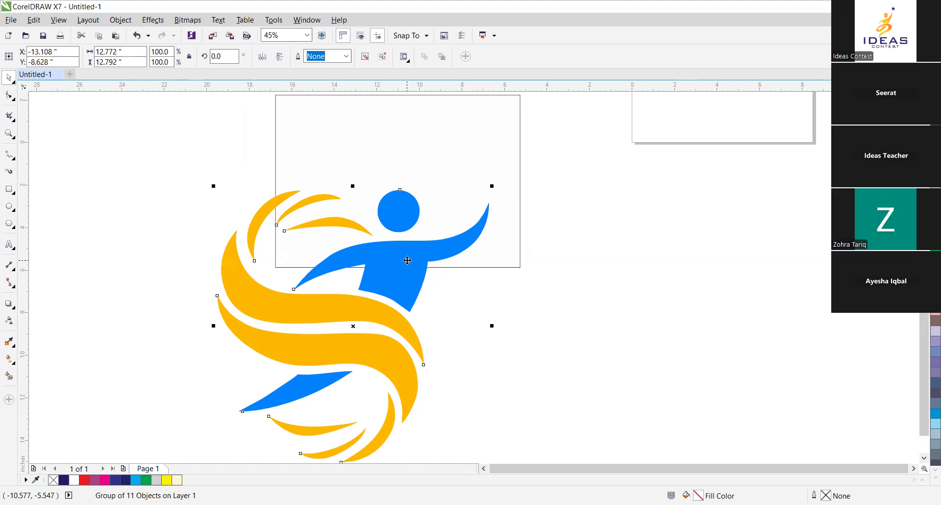
pyautogui.click(567, 244)
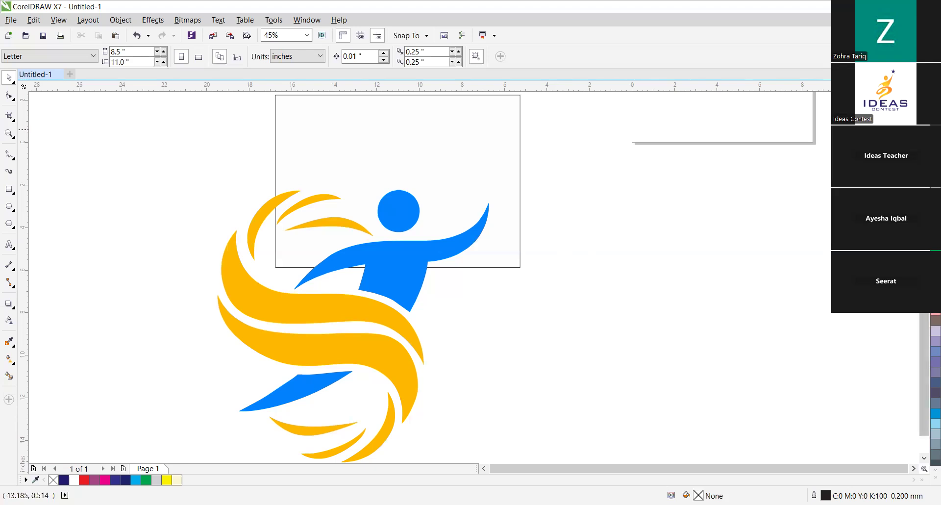
# Draw an ellipse about 3.78 by 3.92 inches and place it across the middle of the certificate's left edge.
pyautogui.scroll(5, 476, 175)
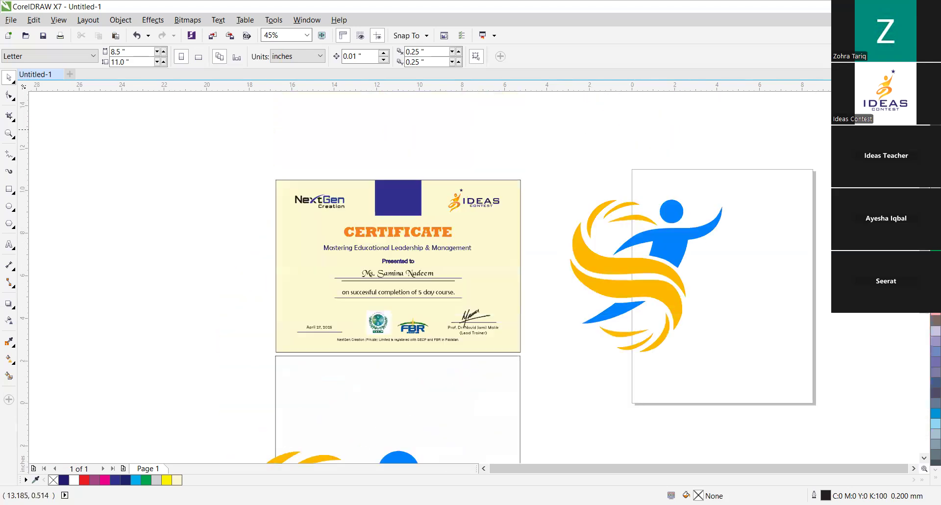
pyautogui.moveTo(238, 164); pyautogui.dragTo(542, 343)
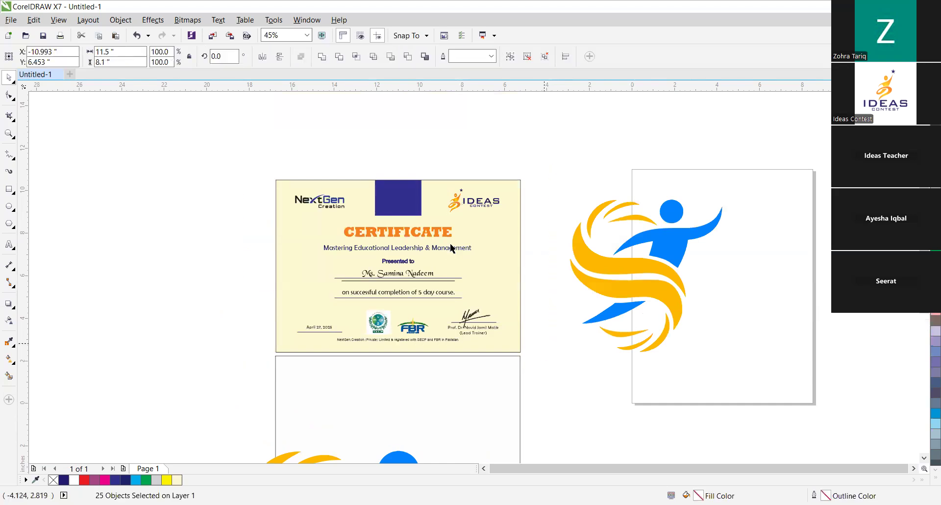
pyautogui.click(406, 197)
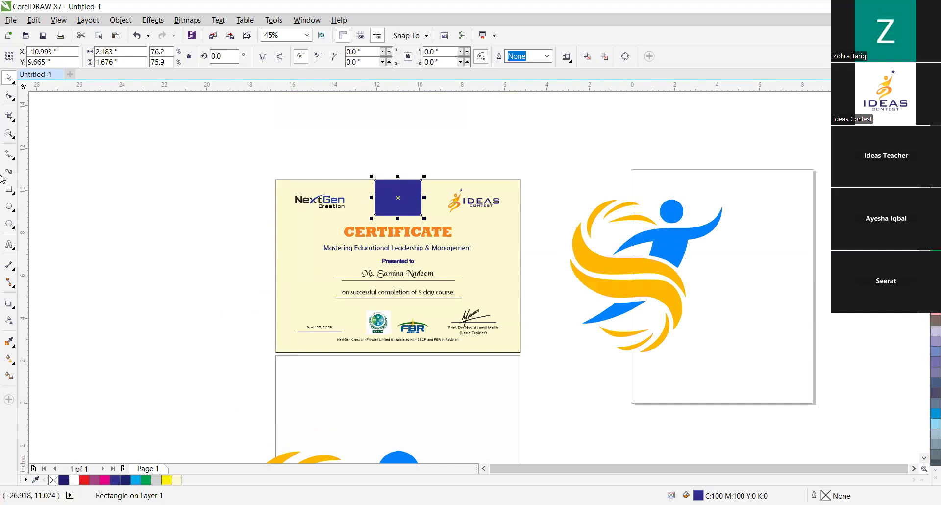
pyautogui.click(9, 206)
pyautogui.moveTo(254, 222); pyautogui.dragTo(335, 307)
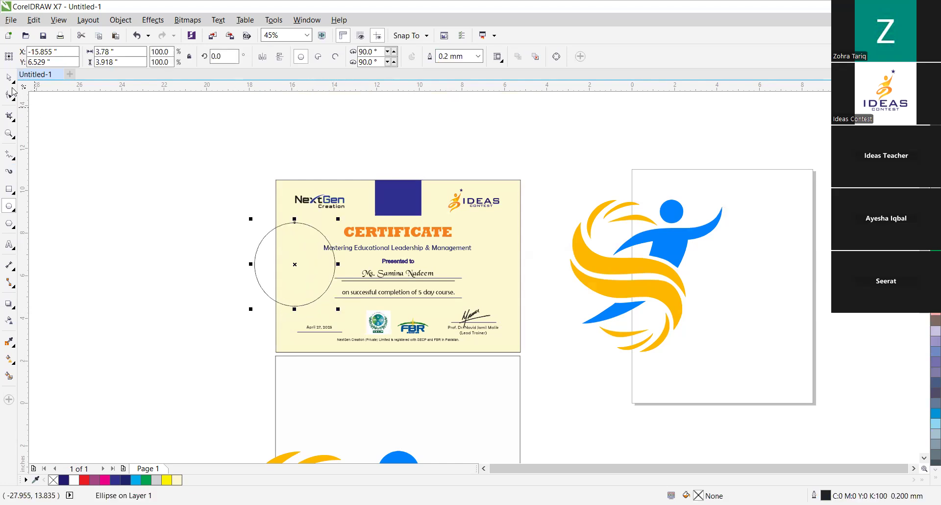
pyautogui.press('space')
pyautogui.moveTo(273, 270); pyautogui.dragTo(255, 279)
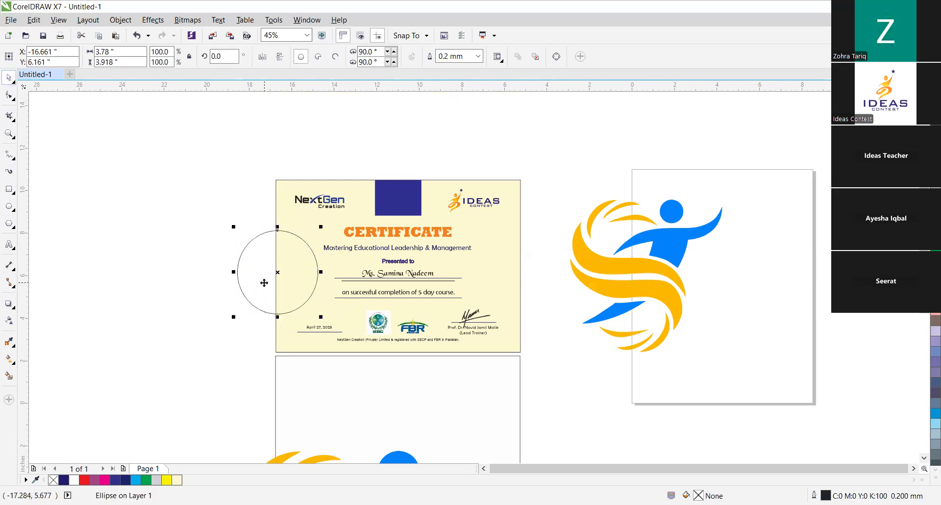
# Fill the ellipse with the dark blue sampled from the certificate's upper rectangle and shift it slightly down and outward.
pyautogui.click(12, 343)
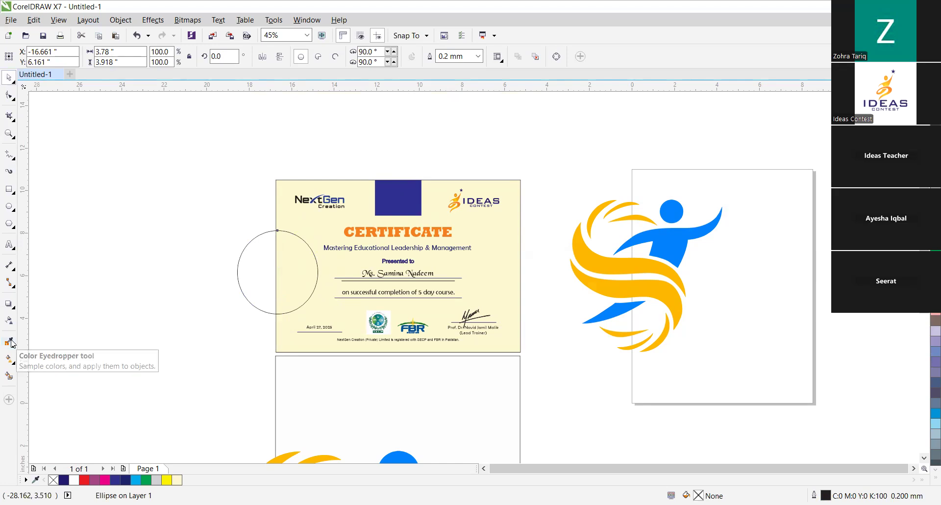
pyautogui.click(397, 196)
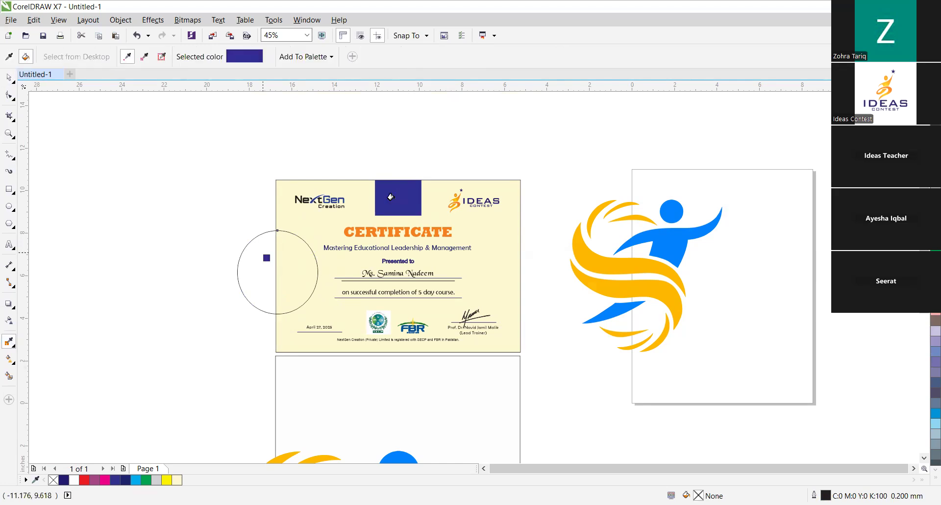
pyautogui.click(259, 252)
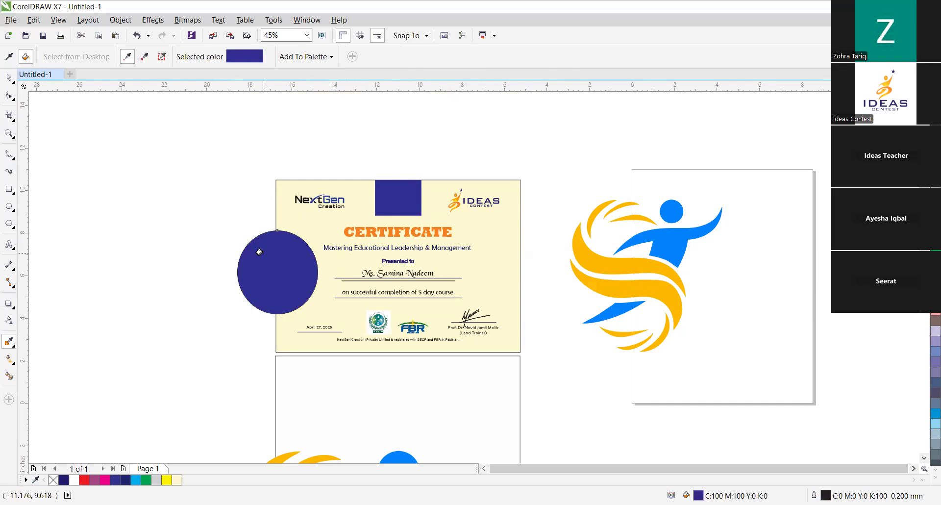
pyautogui.click(9, 78)
pyautogui.click(143, 185)
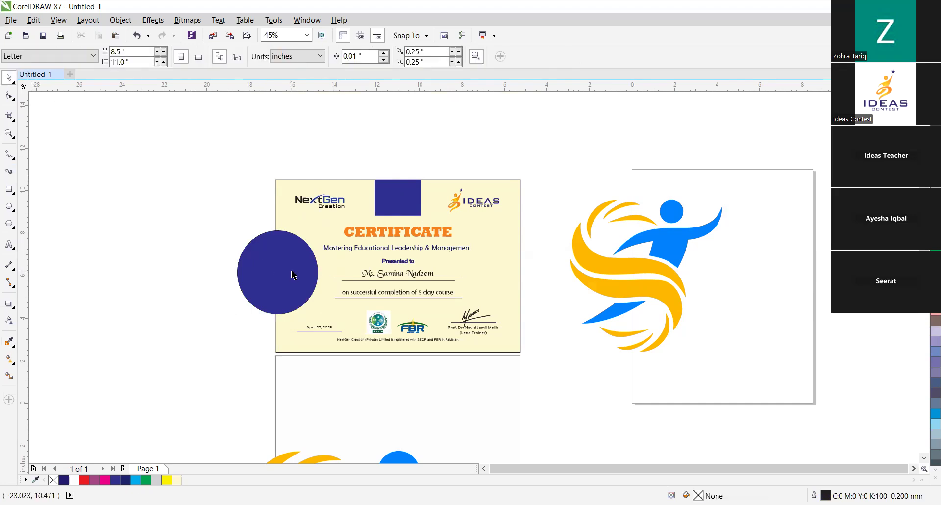
pyautogui.click(280, 269)
pyautogui.moveTo(279, 269)
pyautogui.mouseDown()
pyautogui.moveTo(494, 272)
pyautogui.moveTo(402, 263)
pyautogui.moveTo(279, 273)
pyautogui.mouseUp()
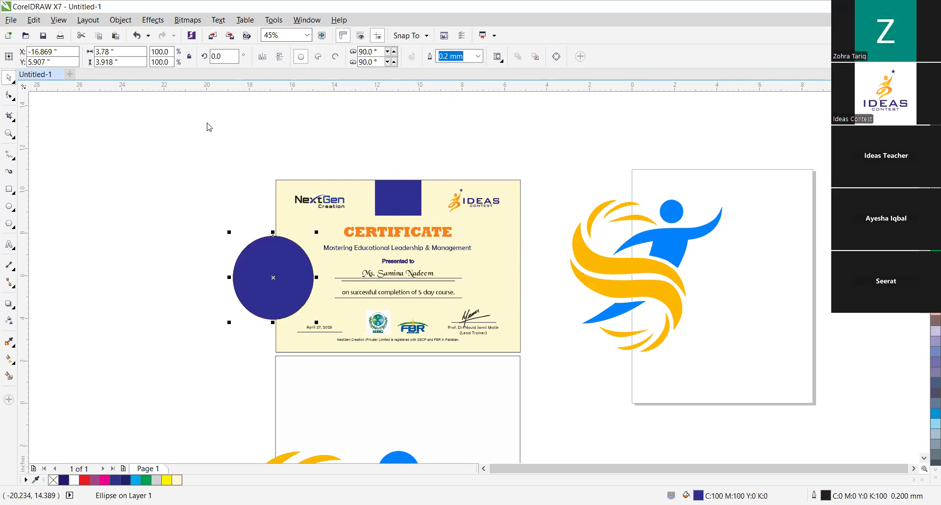
# PowerClip the blue ellipse inside the certificate's cream background rectangle.
pyautogui.click(186, 20)
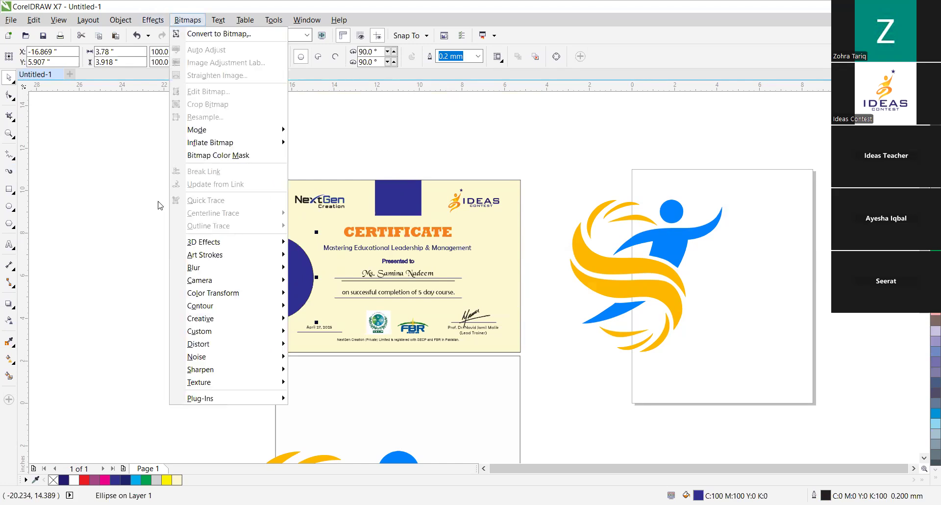
pyautogui.click(120, 21)
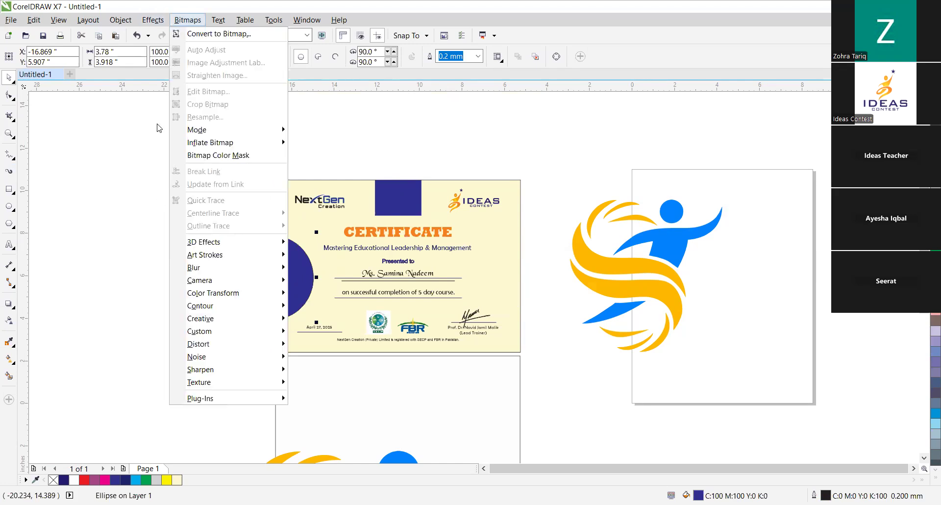
pyautogui.moveTo(259, 121)
pyautogui.click(296, 122)
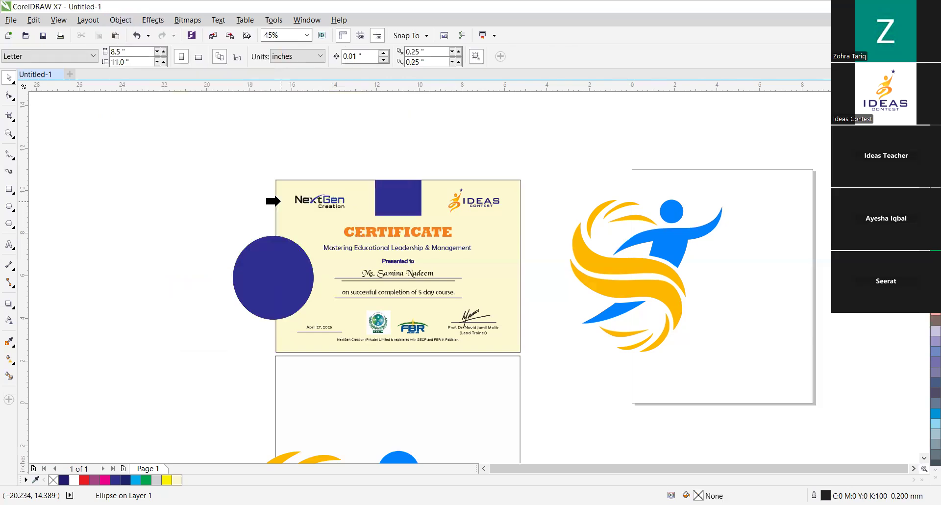
pyautogui.click(279, 201)
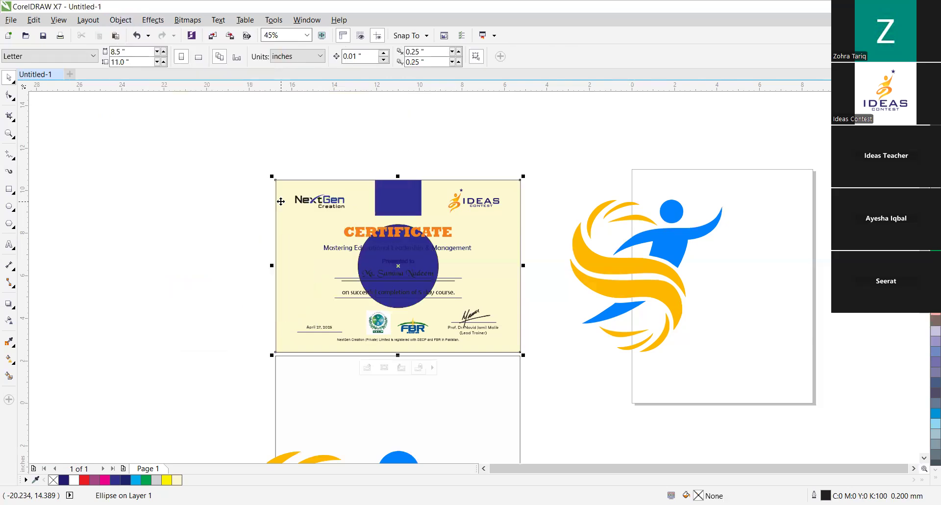
# Edit the PowerClip contents, moving the ellipse across the certificate's left edge, and finish editing the level.
pyautogui.rightClick(413, 252)
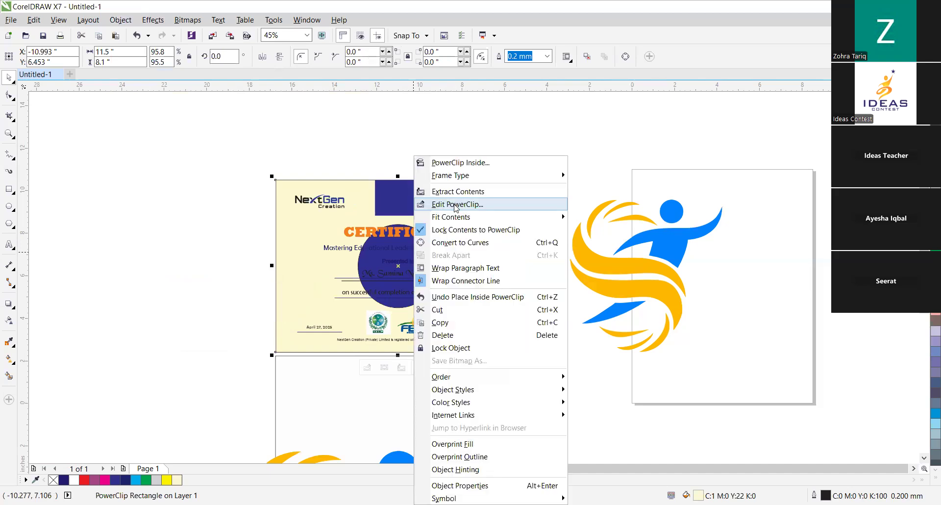
pyautogui.click(456, 204)
pyautogui.moveTo(394, 256); pyautogui.dragTo(276, 261)
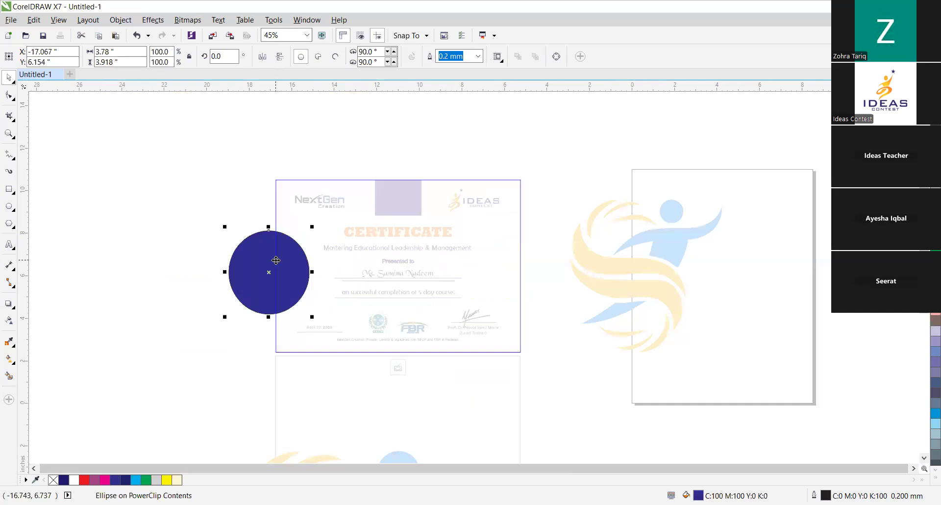
pyautogui.click(281, 261)
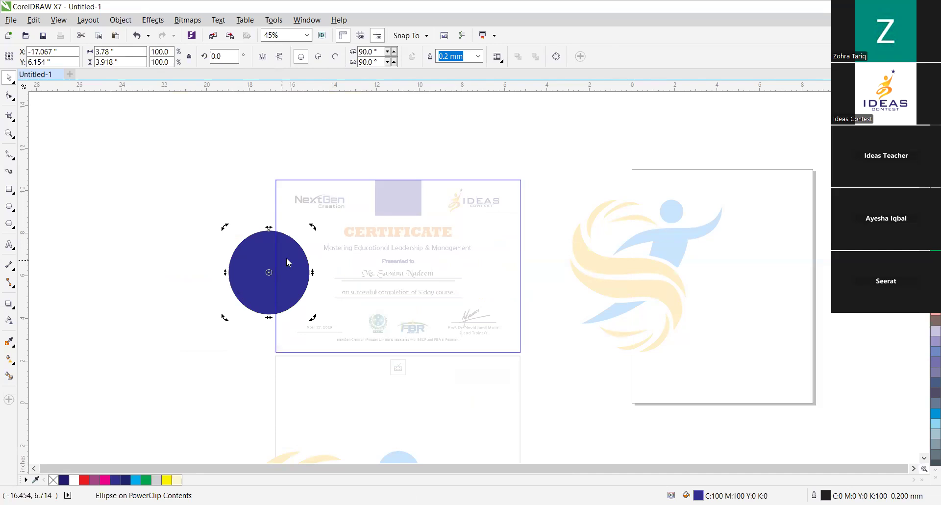
pyautogui.rightClick(288, 262)
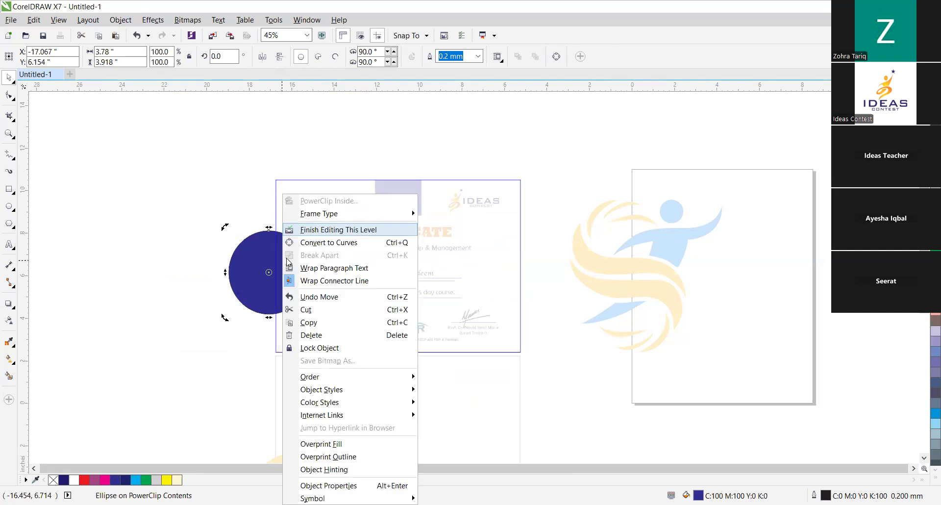
pyautogui.click(294, 230)
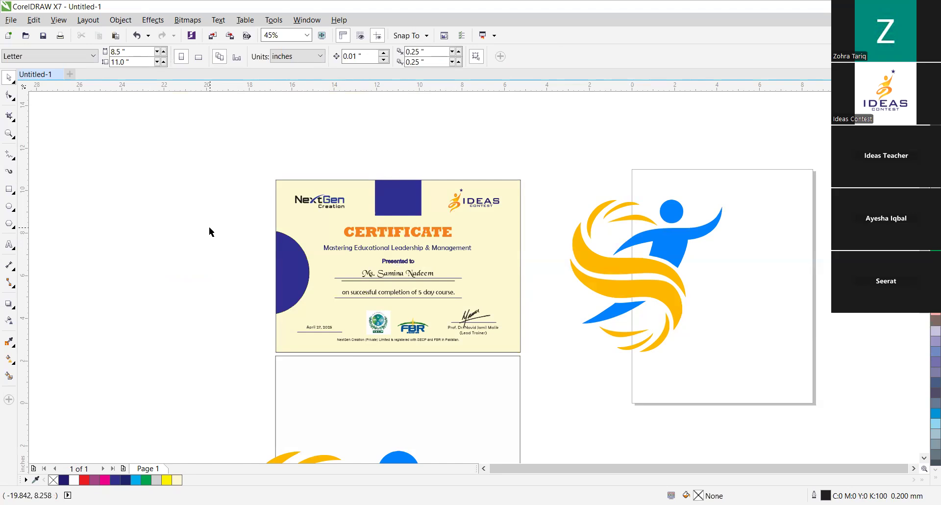
# Draw a five-sided polygon about 3.85 by 3.73 inches in the empty area left of the certificate.
pyautogui.press('z')
pyautogui.moveTo(253, 166); pyautogui.dragTo(531, 360)
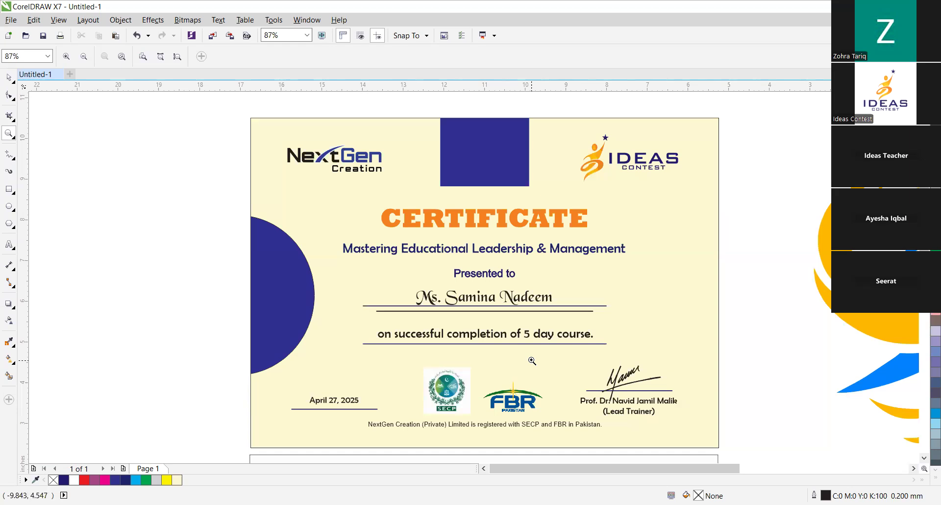
pyautogui.click(9, 78)
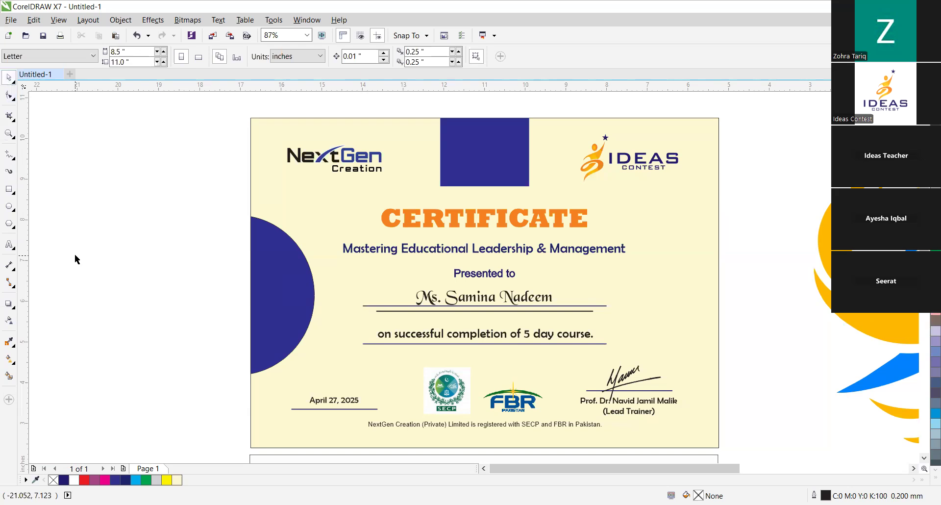
pyautogui.click(12, 225)
pyautogui.moveTo(89, 181)
pyautogui.mouseDown()
pyautogui.moveTo(201, 307)
pyautogui.moveTo(252, 346)
pyautogui.mouseUp()
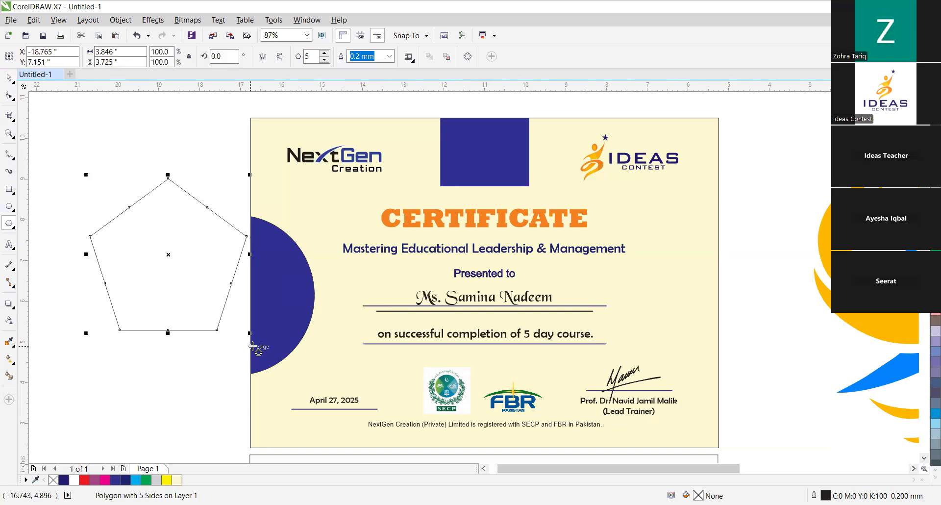